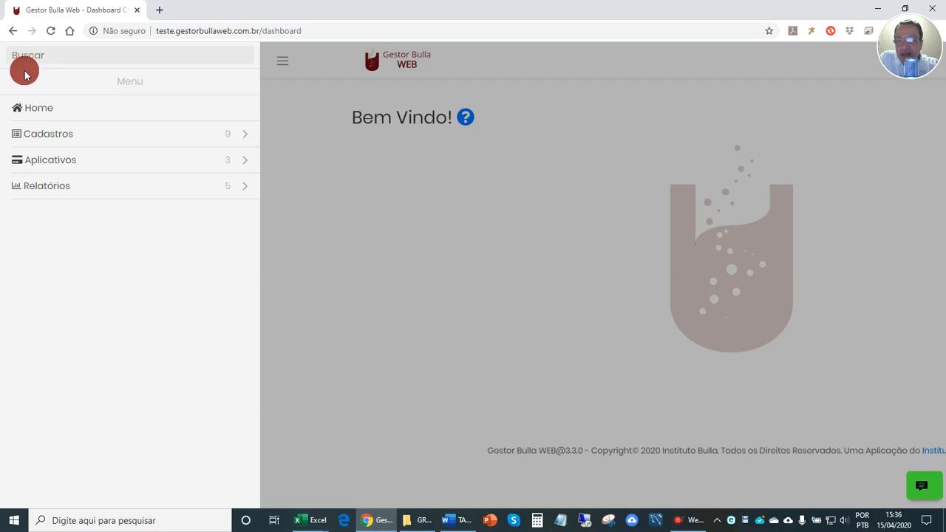
Open the Grupo de Produtos registration page and select Farmacia Bulla3 Matriz Ltda as the pharmacy
left_click(76, 136)
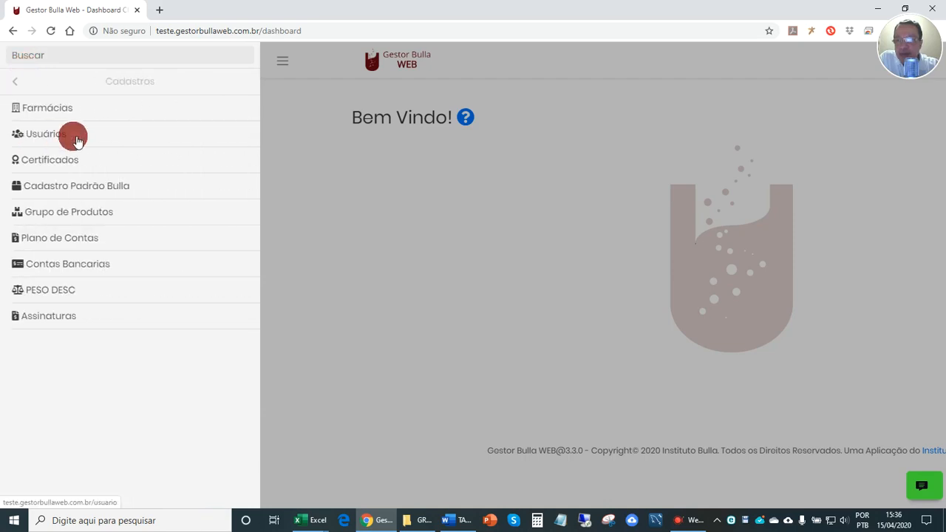
left_click(87, 215)
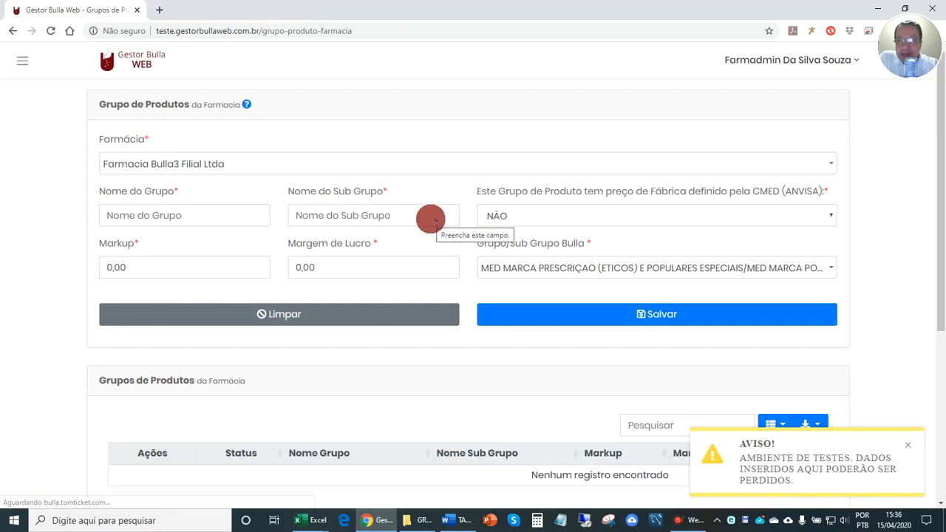
left_click(409, 161)
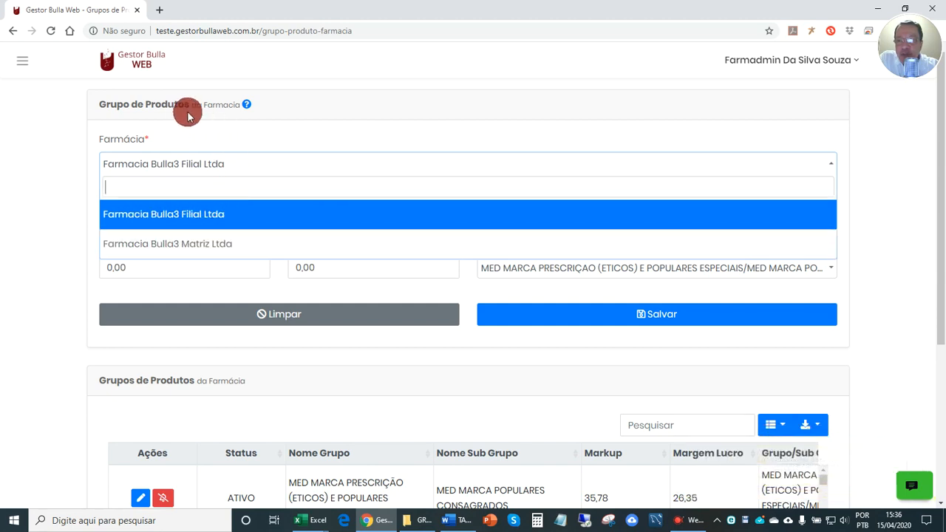
left_click_drag(111, 104, 250, 110)
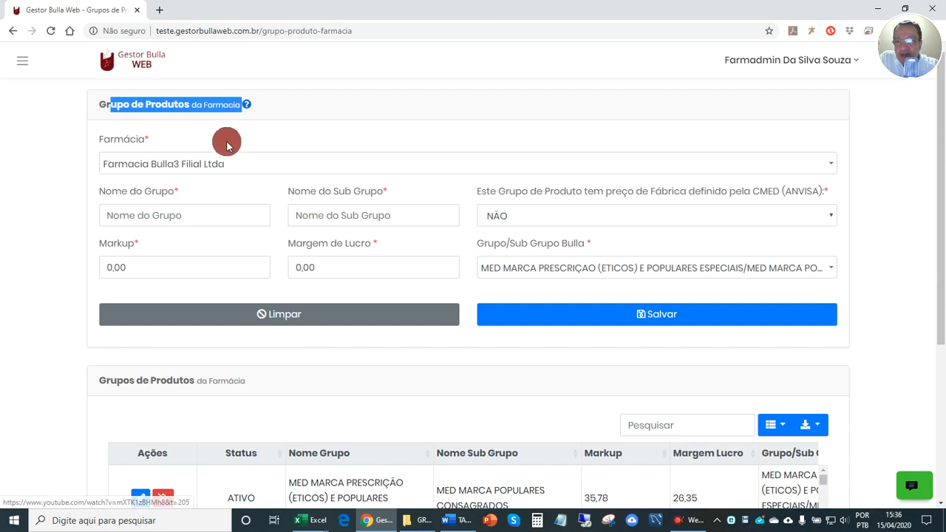
left_click(245, 164)
left_click(215, 250)
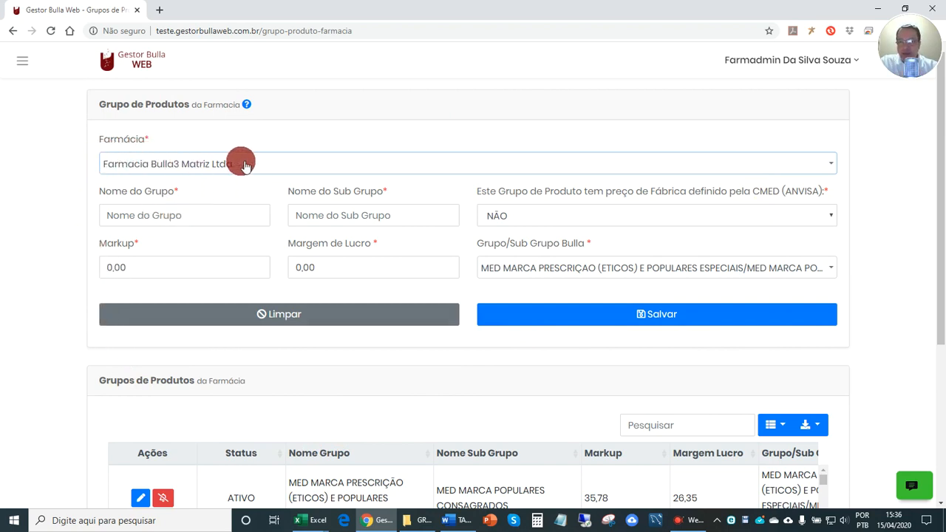
Examine the form's fields for group name, subgroup name, CMED factory price choice, markup, profit margin and Grupo/Sub Grupo Bulla
left_click_drag(107, 191, 169, 193)
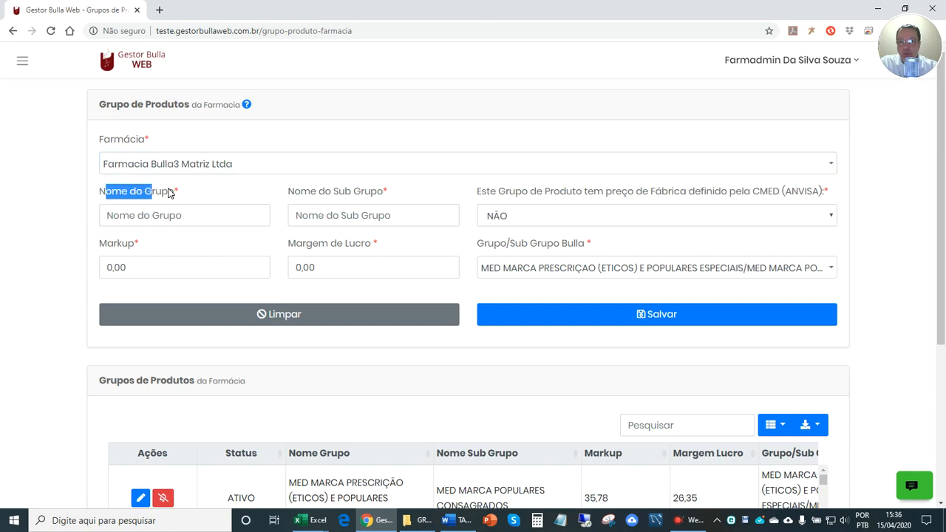
left_click_drag(284, 192, 396, 198)
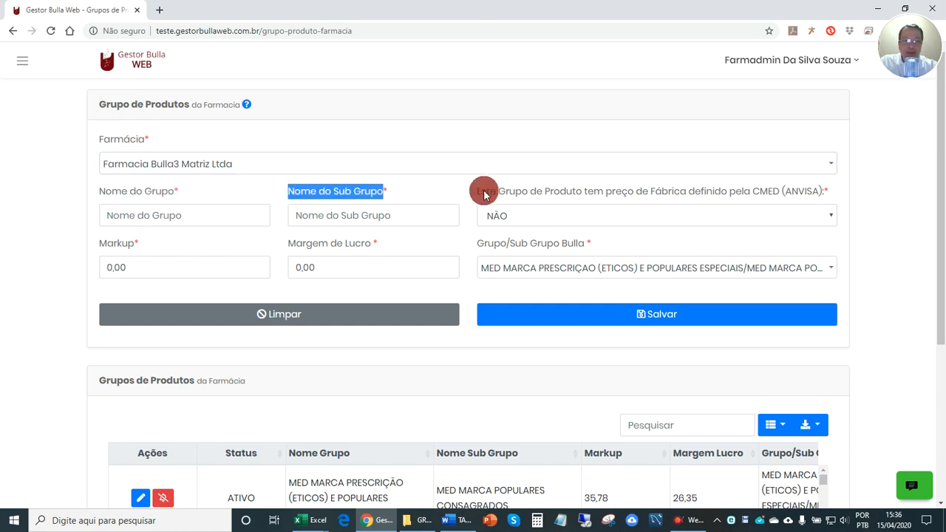
left_click_drag(484, 195, 567, 196)
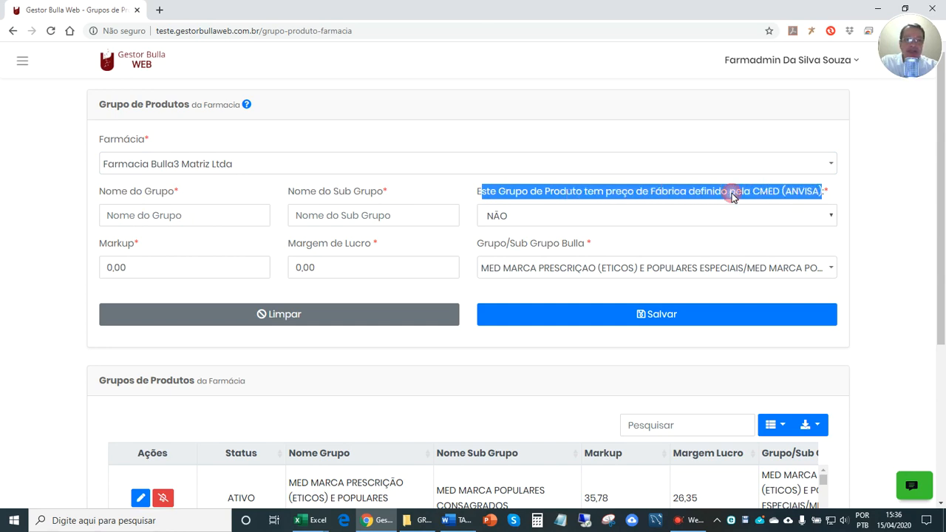
left_click(783, 222)
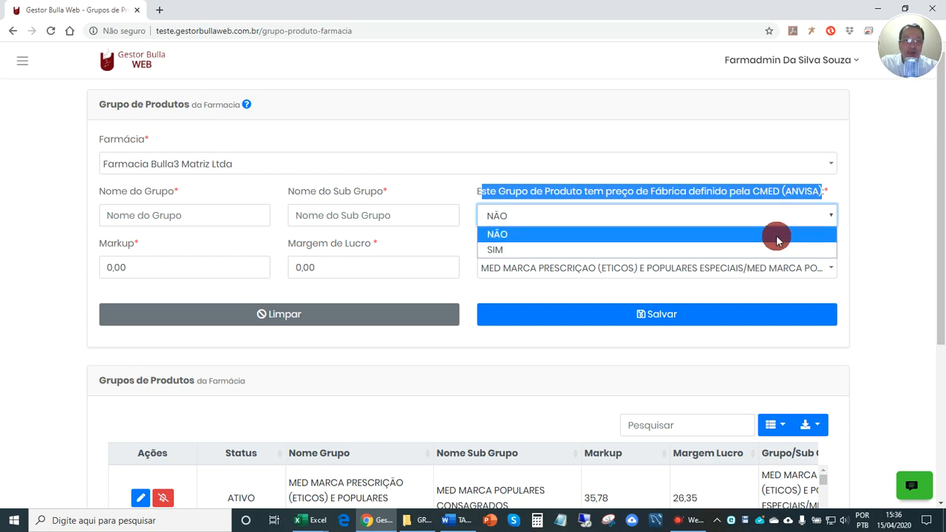
left_click(893, 222)
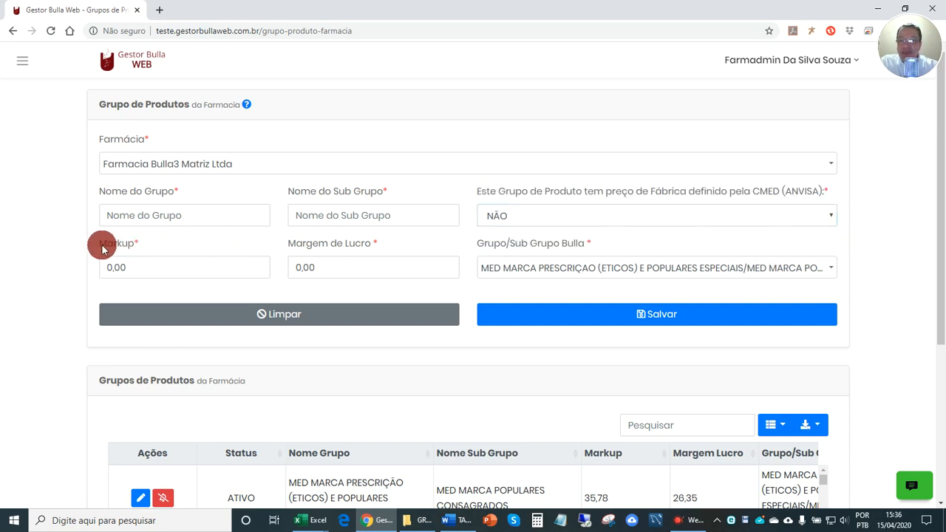
left_click_drag(102, 249, 165, 249)
left_click_drag(288, 245, 399, 245)
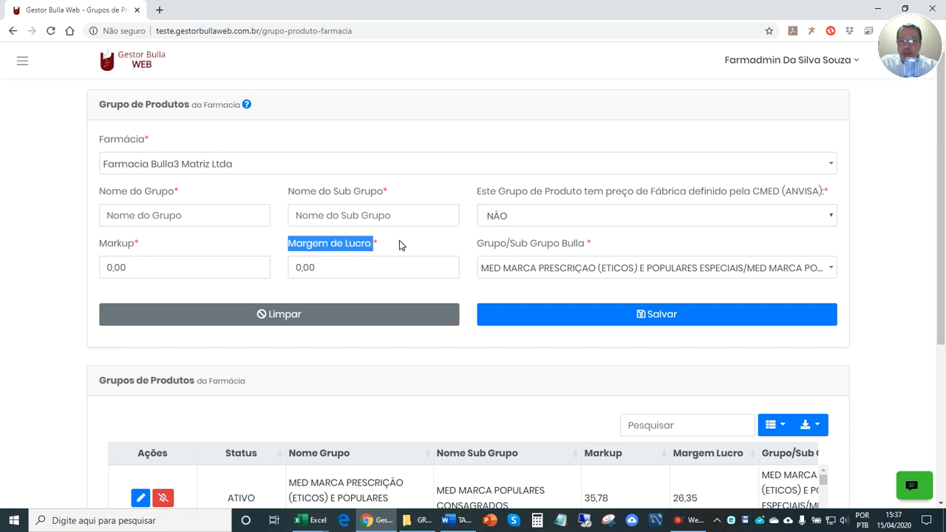
left_click_drag(478, 244, 497, 246)
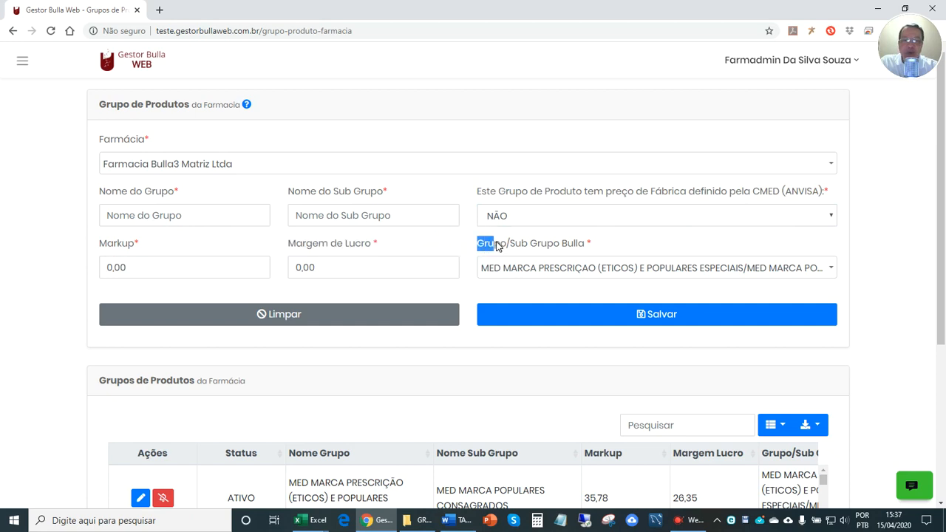
left_click(510, 247)
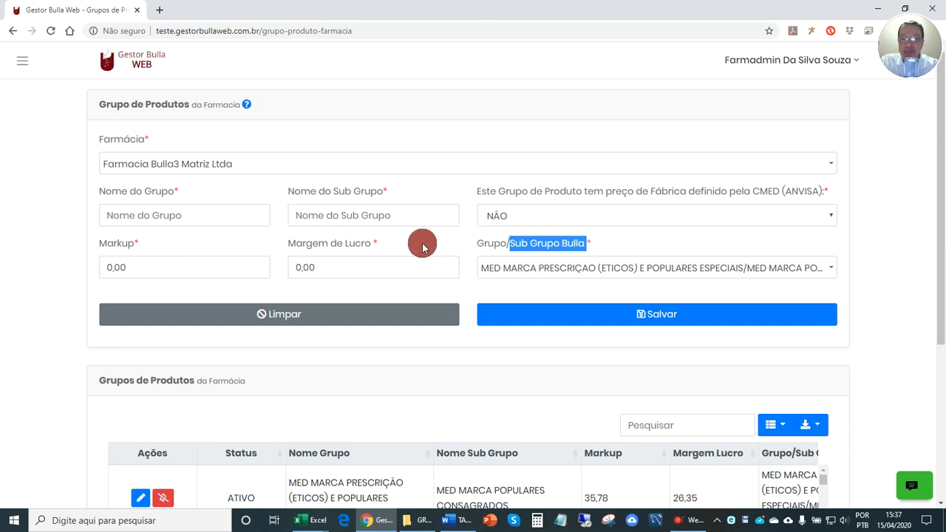
Review the group and subgroup name fields, the group name suggestions and the available Grupo/Sub Grupo Bulla options
left_click_drag(99, 190, 224, 194)
left_click_drag(282, 194, 394, 198)
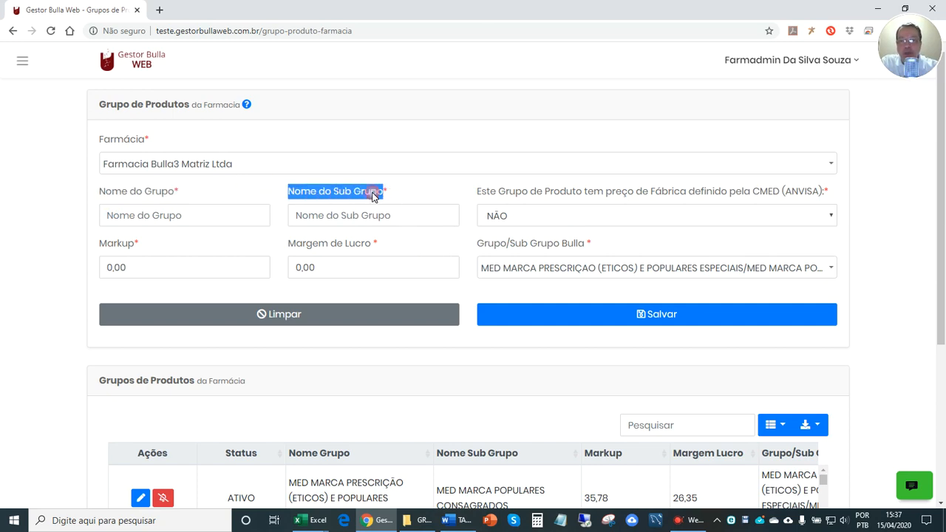
left_click_drag(197, 194, 108, 197)
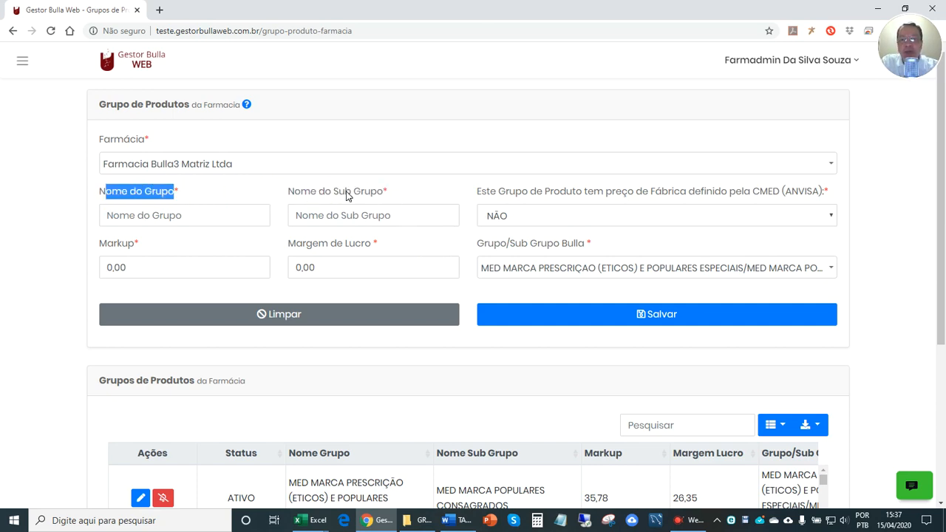
left_click_drag(403, 193, 285, 188)
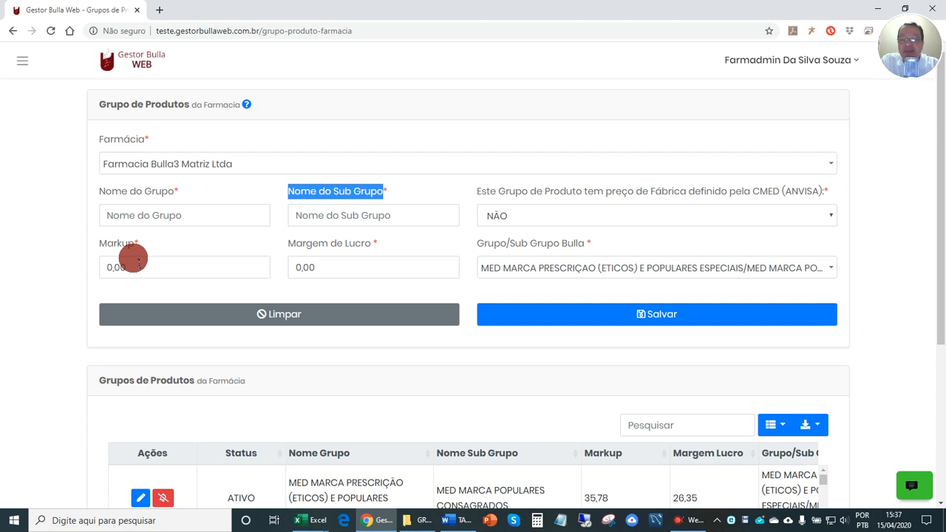
left_click(113, 222)
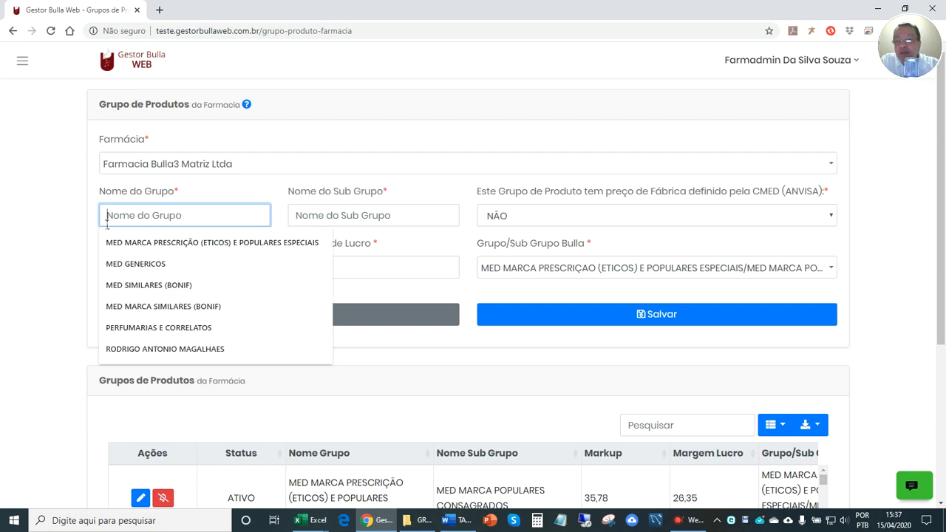
left_click(318, 142)
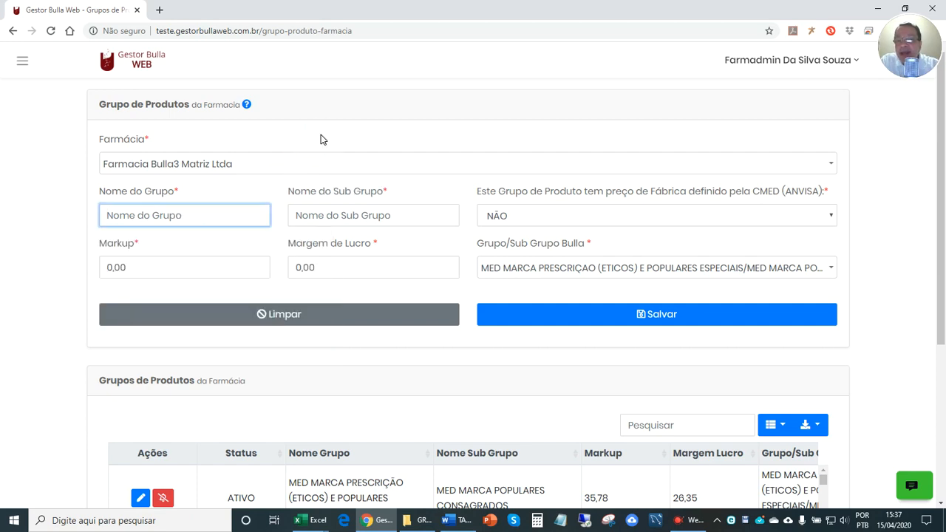
left_click(169, 215)
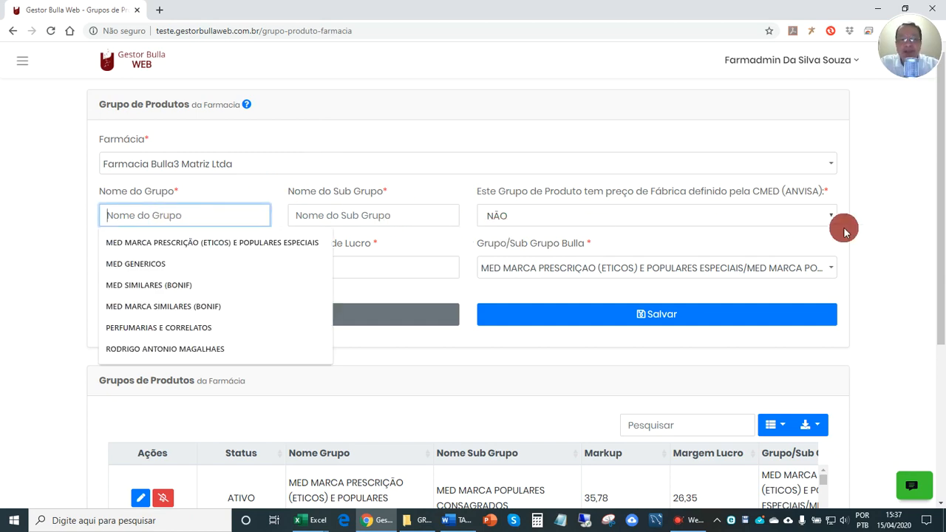
left_click(754, 214)
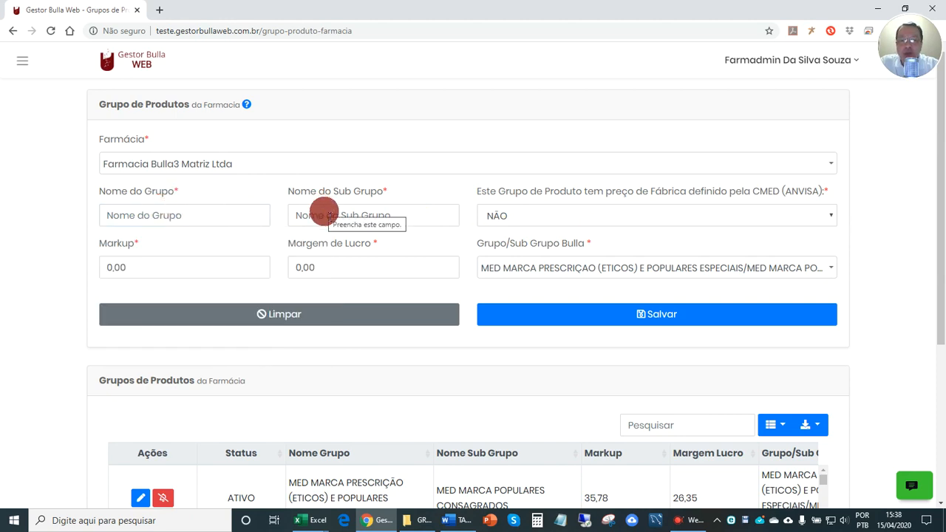
left_click(520, 270)
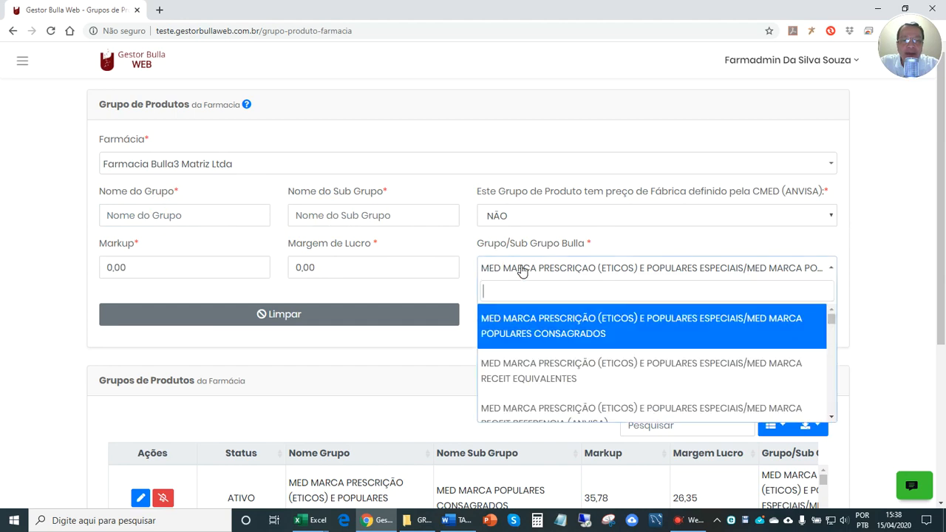
left_click(866, 252)
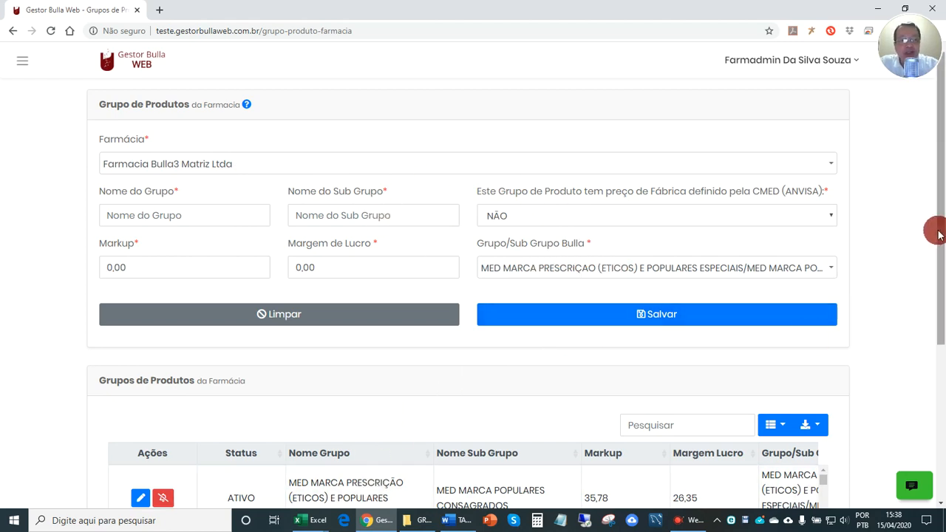
Look through the list of product groups registered for the selected pharmacy
scroll(933, 318, "down", 2)
scroll(933, 318, "down", 1)
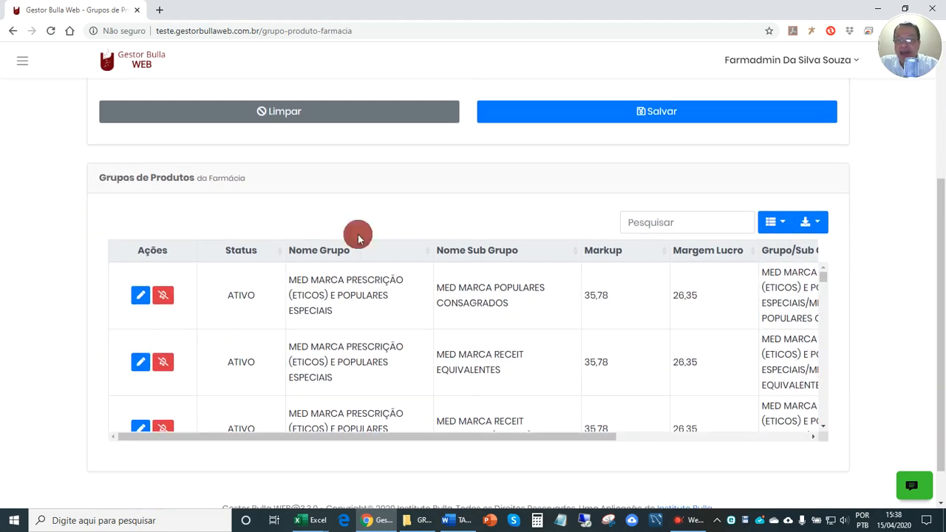
scroll(935, 269, "up", 2)
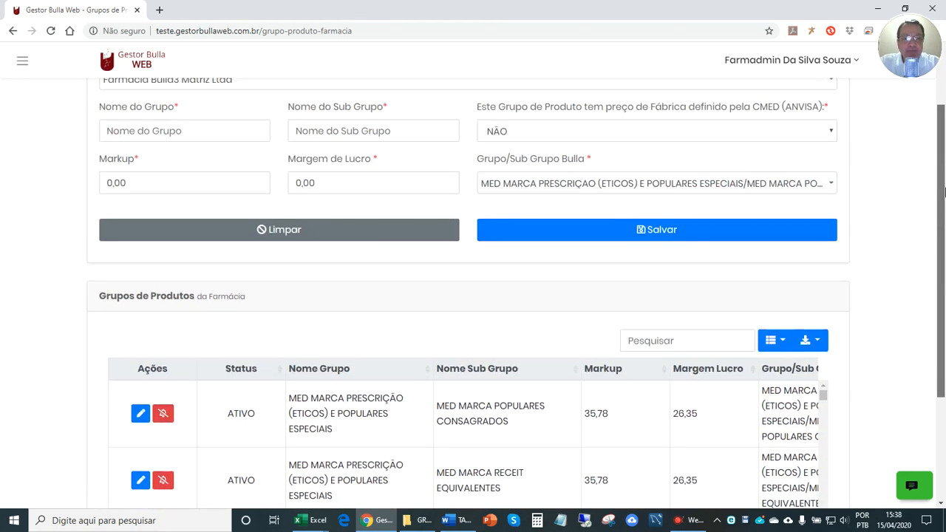
scroll(944, 285, "down", 2)
left_click_drag(264, 406, 173, 416)
scroll(384, 296, "up", 3)
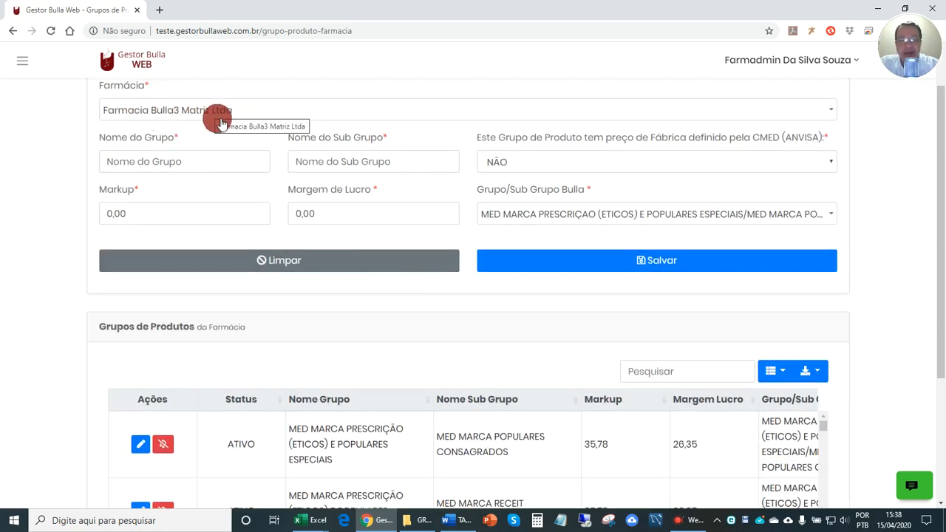
scroll(269, 331, "down", 5)
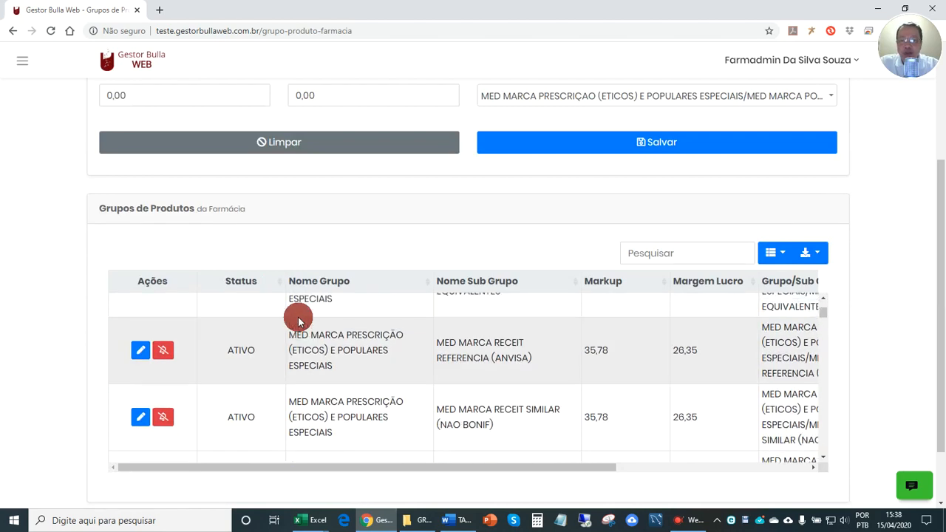
scroll(289, 318, "up", 3)
scroll(887, 295, "down", 1)
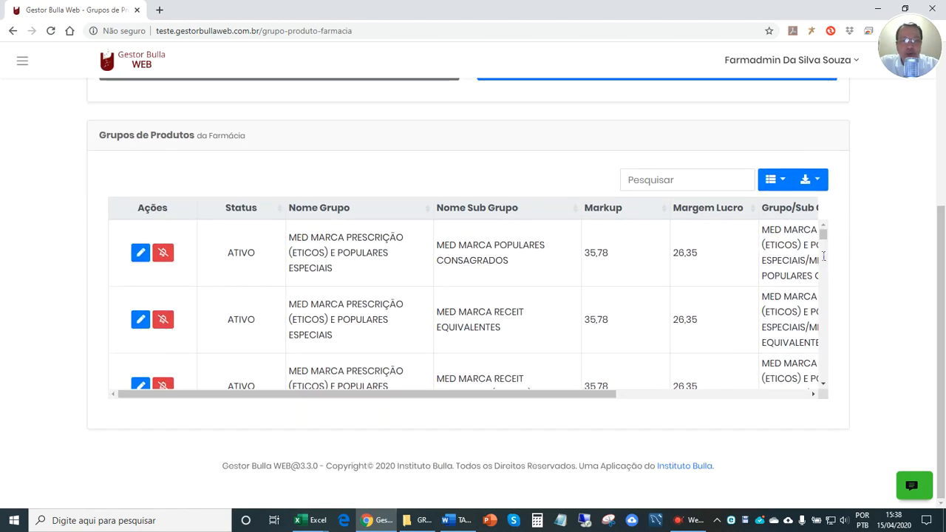
Examine the first listed product group's name, markup, profit margin and corresponding default Bulla group and subgroup
left_click_drag(496, 396, 537, 399)
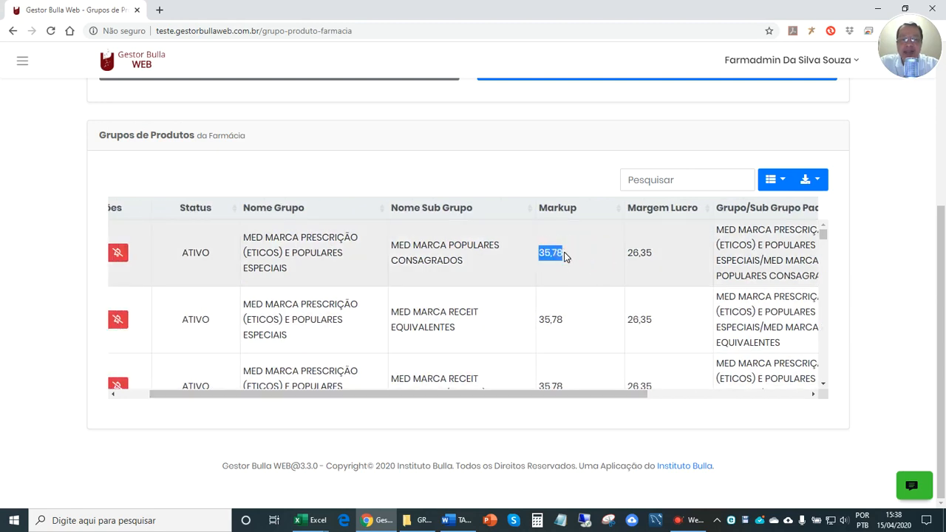
left_click(564, 253)
mouse_move(565, 253)
left_mouse_down()
mouse_move(633, 252)
mouse_move(568, 255)
left_mouse_up()
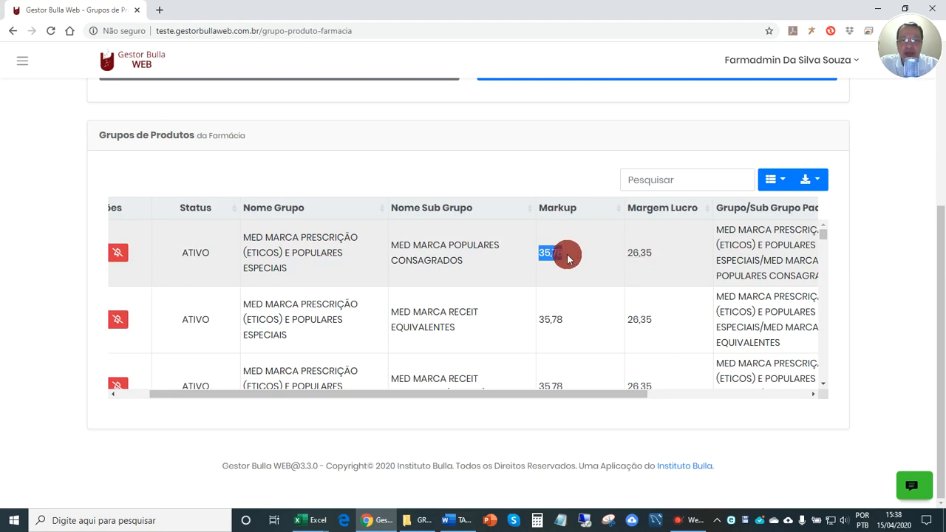
left_click(553, 254)
double_click(632, 253)
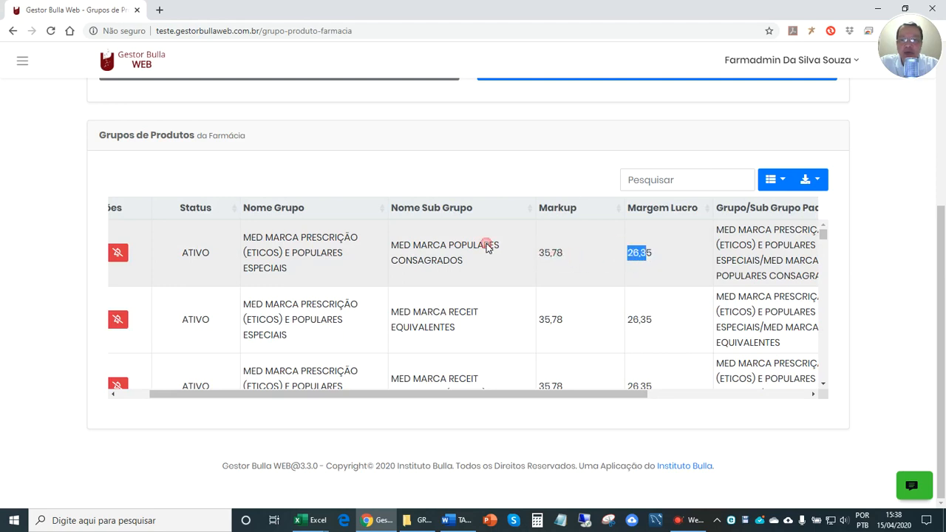
left_click_drag(251, 239, 328, 263)
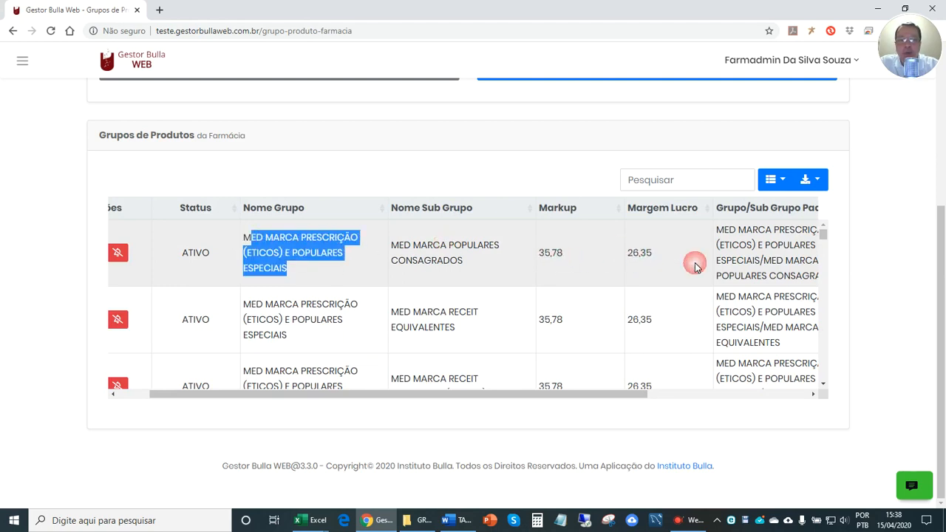
left_click_drag(716, 231, 863, 271)
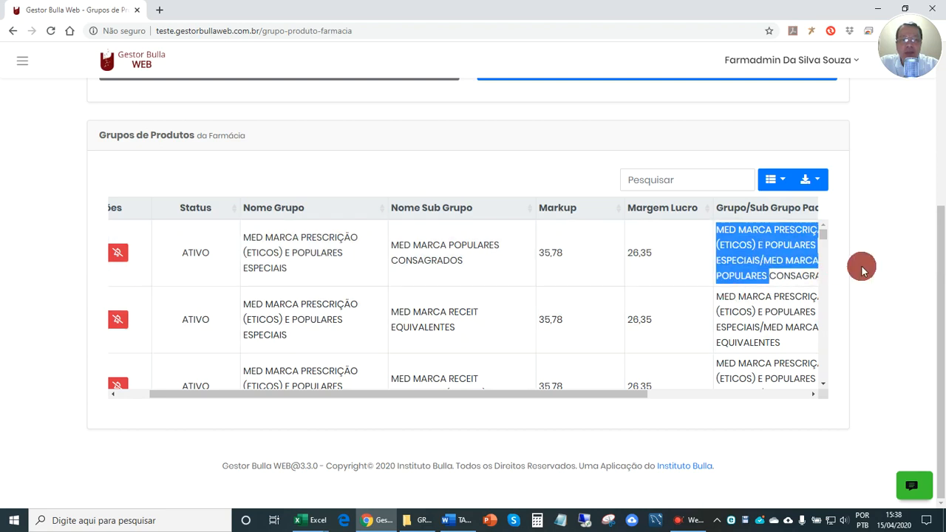
left_click_drag(941, 255, 943, 74)
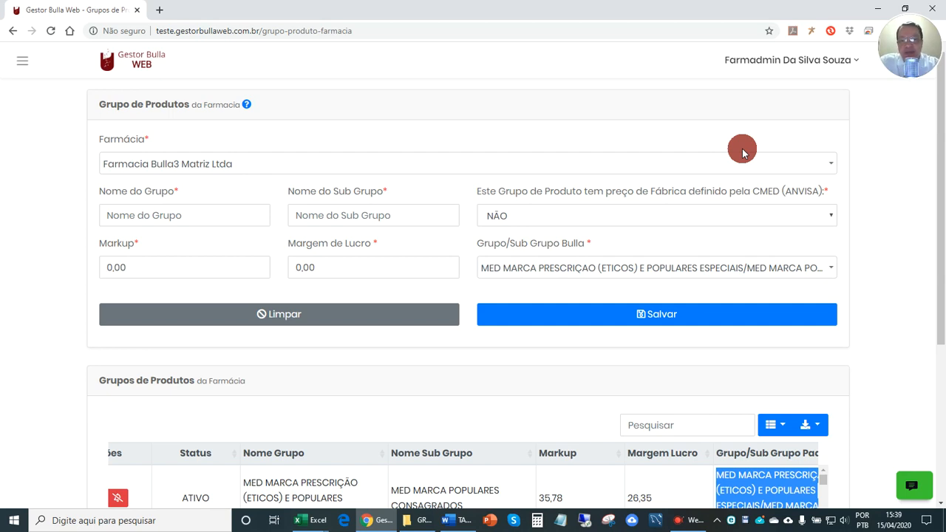
left_click_drag(941, 164, 944, 272)
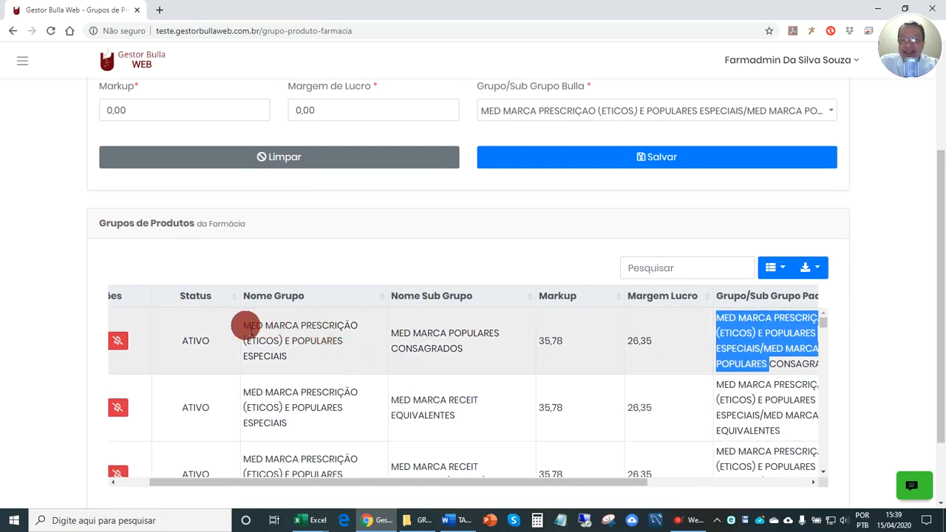
left_click_drag(251, 331, 335, 358)
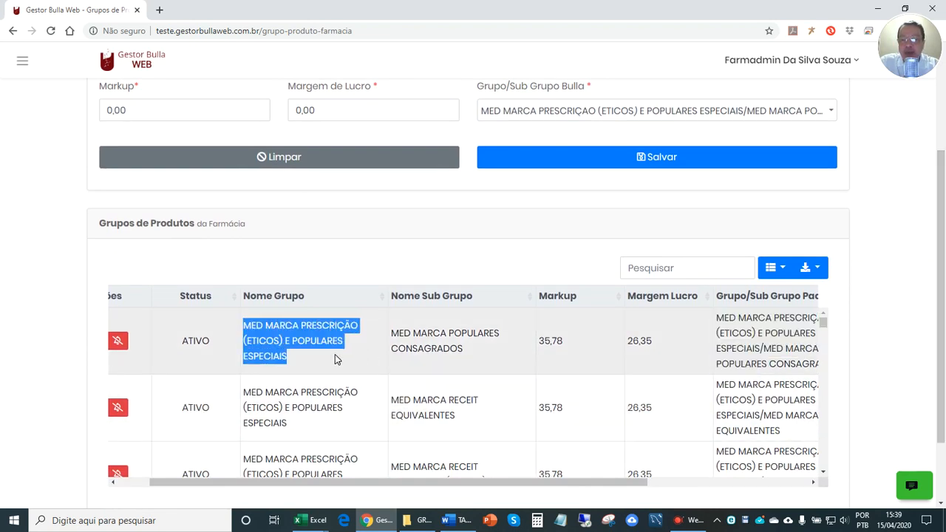
Compare the group name and subgroup name of the first product group in the pharmacy's list
left_click_drag(412, 332, 447, 358)
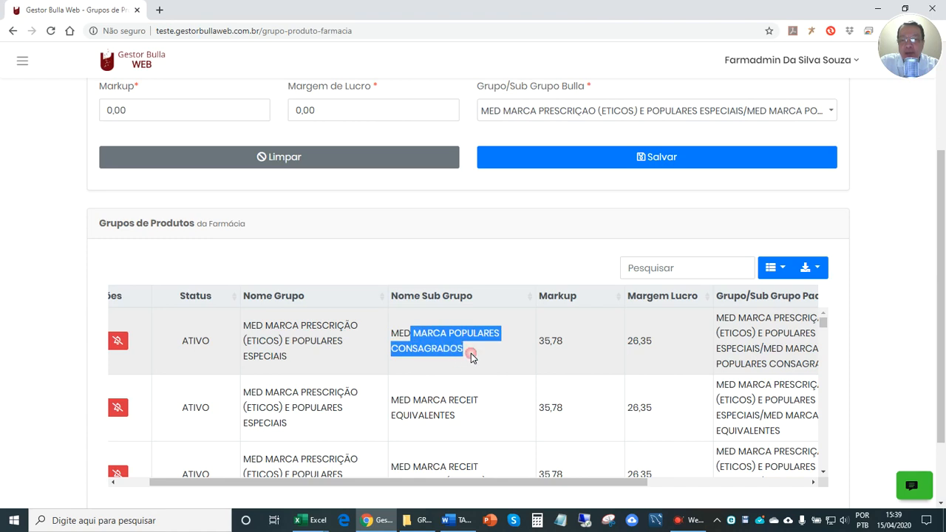
left_click(444, 348)
left_click(334, 344)
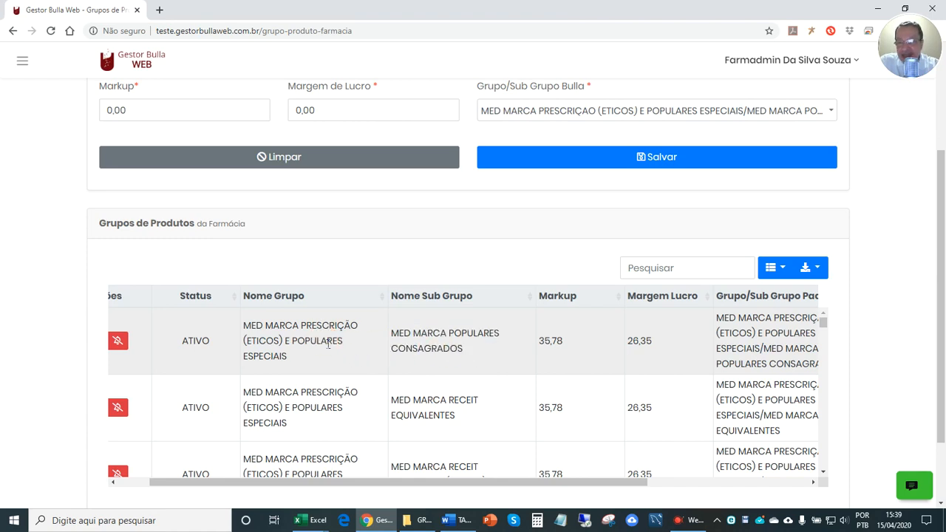
left_click_drag(260, 327, 331, 356)
left_click_drag(414, 333, 455, 359)
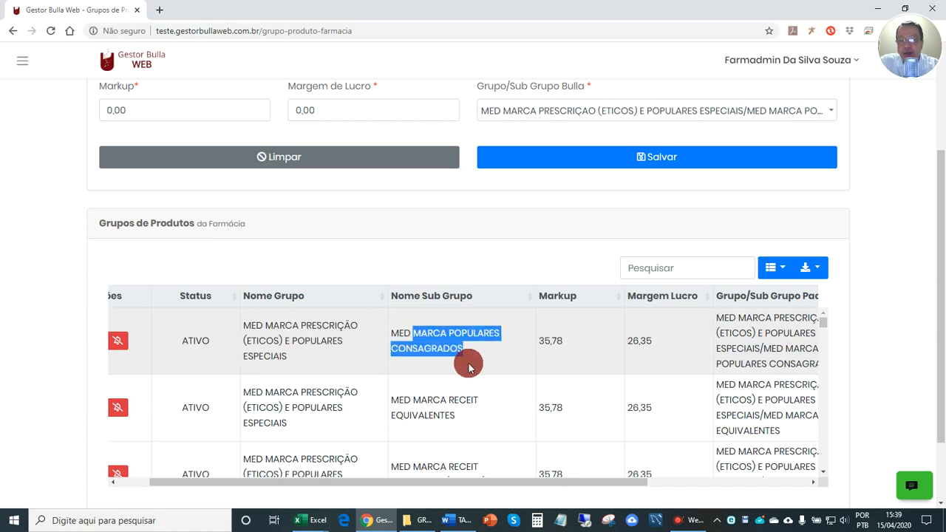
left_click(299, 344)
Find the MED SIMILARES (BONIF) rows in the product group list and examine their group name
scroll(300, 349, "down", 1)
scroll(300, 349, "down", 6)
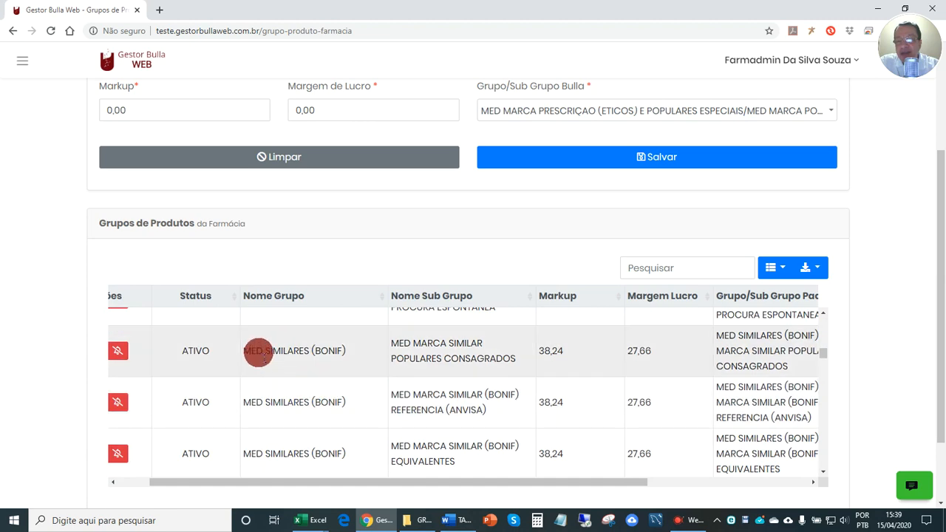
left_click_drag(260, 349, 333, 348)
Examine the MED GENERICOS subgroups for reference, popular and continuous-use generics in the product group list
scroll(356, 384, "down", 3)
scroll(355, 384, "down", 3)
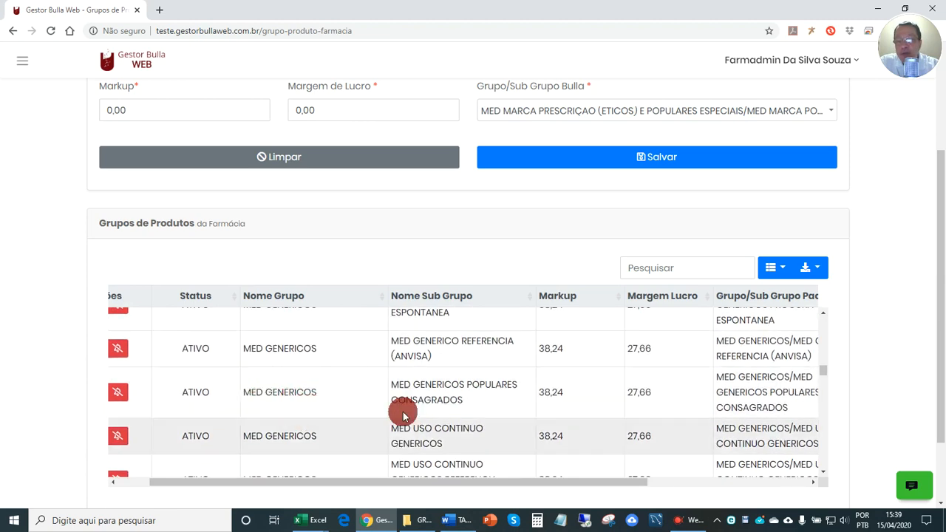
left_click_drag(431, 384, 482, 374)
left_click_drag(461, 340, 516, 343)
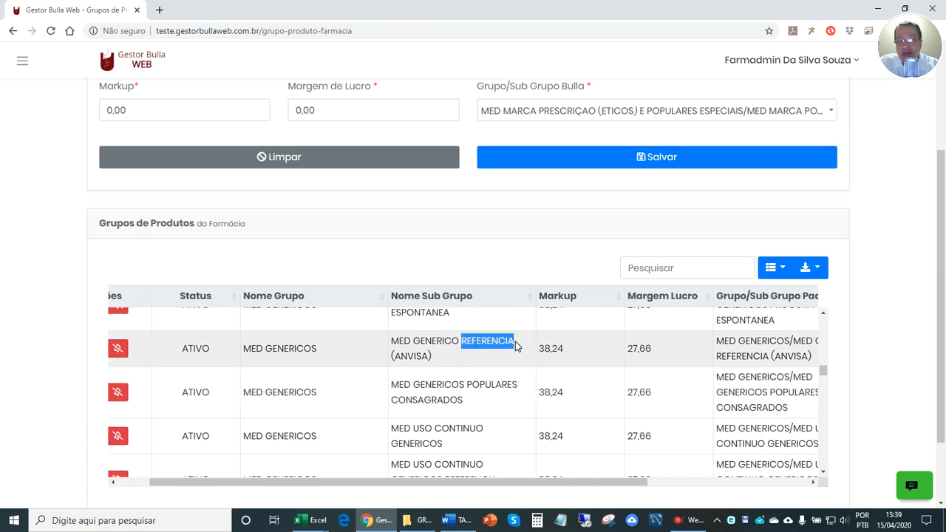
left_click_drag(499, 385, 479, 404)
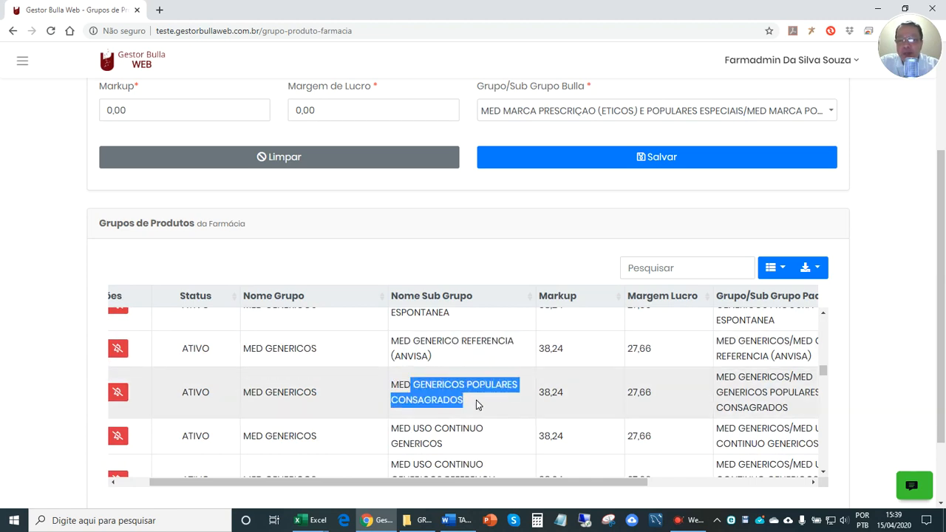
left_click(441, 433)
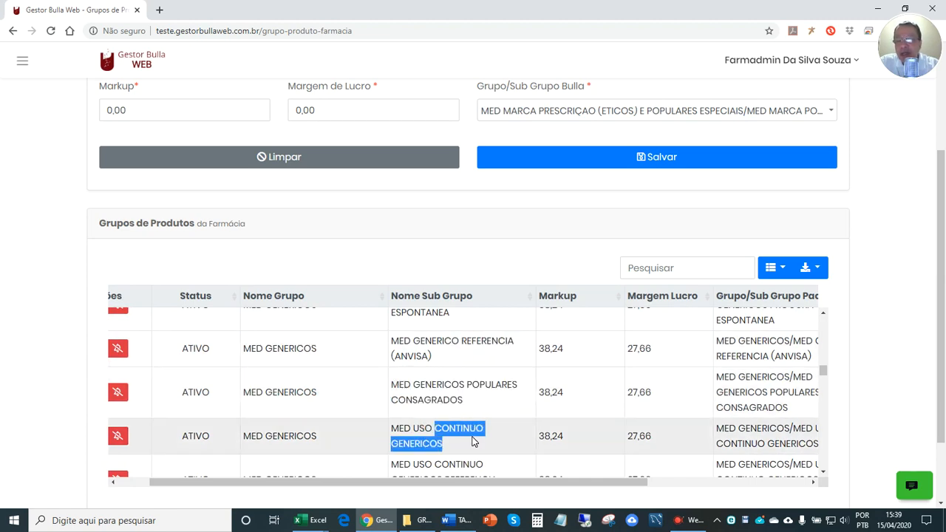
scroll(454, 429, "down", 3)
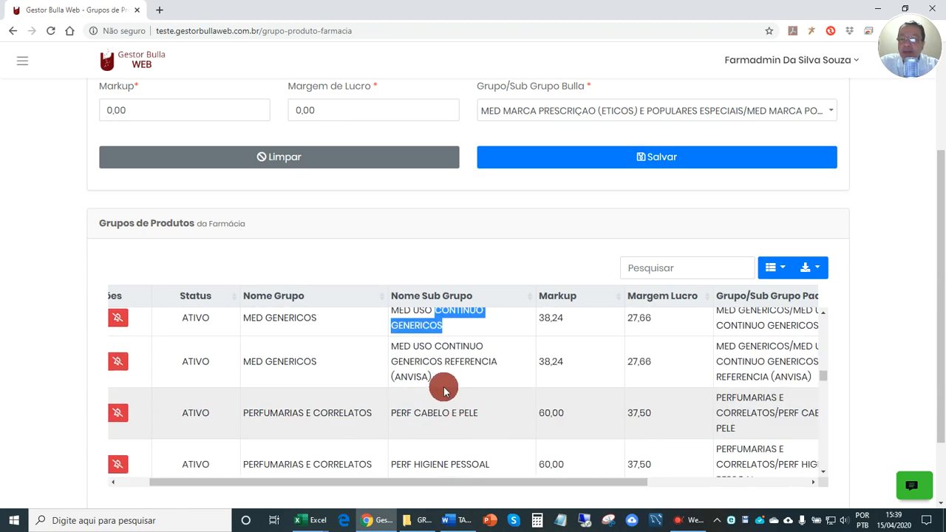
left_click_drag(433, 345, 448, 361)
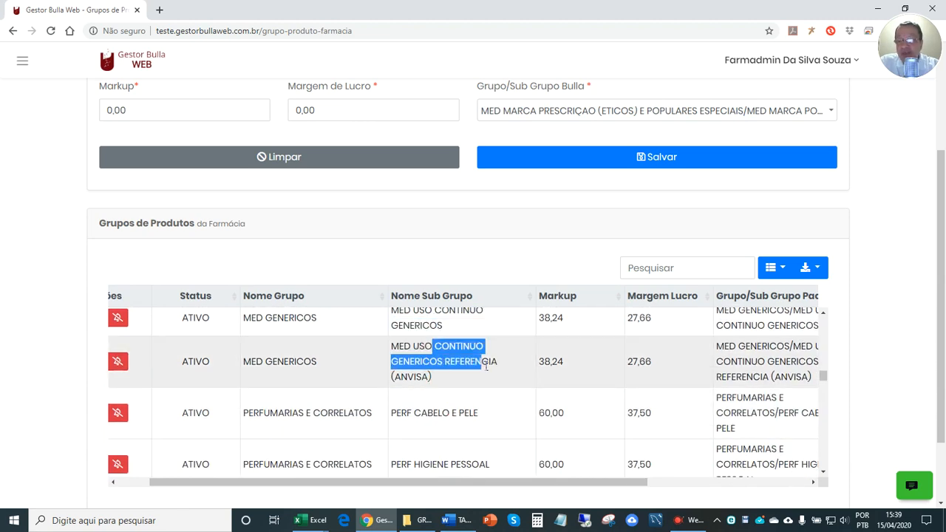
Review the PERFUMARIAS E CORRELATOS subgroups in the product group list, including perfumes, cosmetics and makeup
scroll(444, 377, "down", 3)
scroll(444, 373, "up", 1)
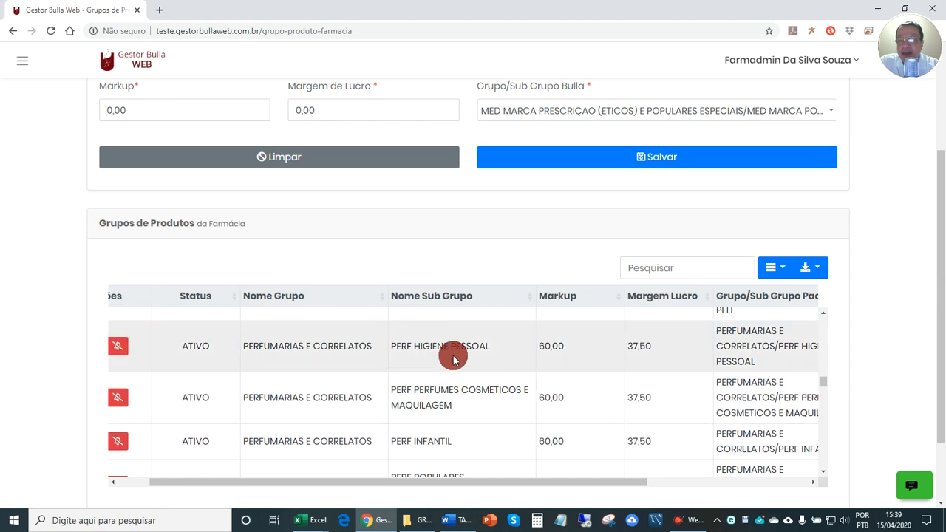
left_click_drag(424, 390, 442, 400)
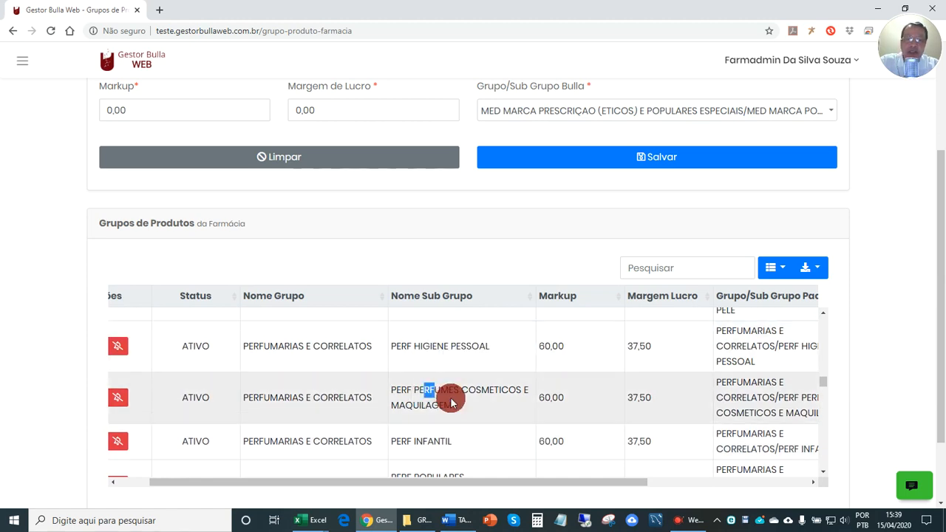
scroll(451, 400, "down", 3)
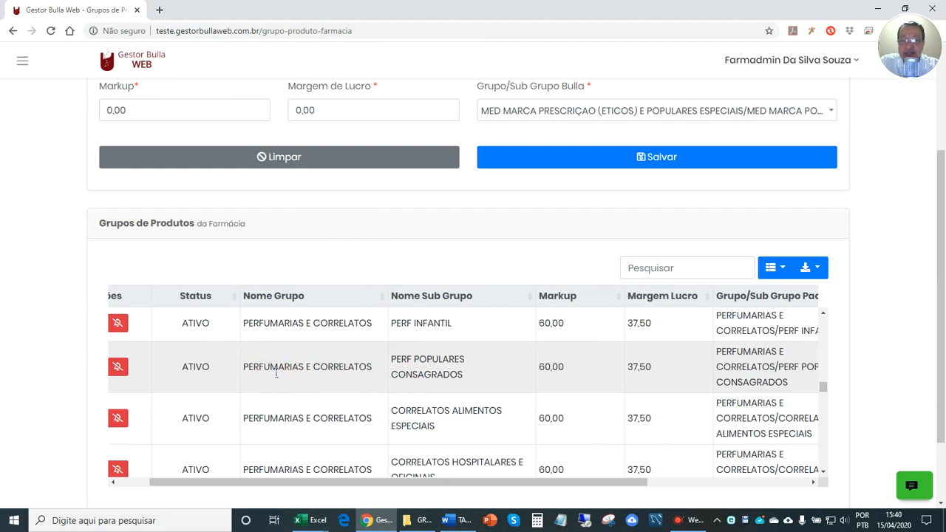
left_click(377, 377)
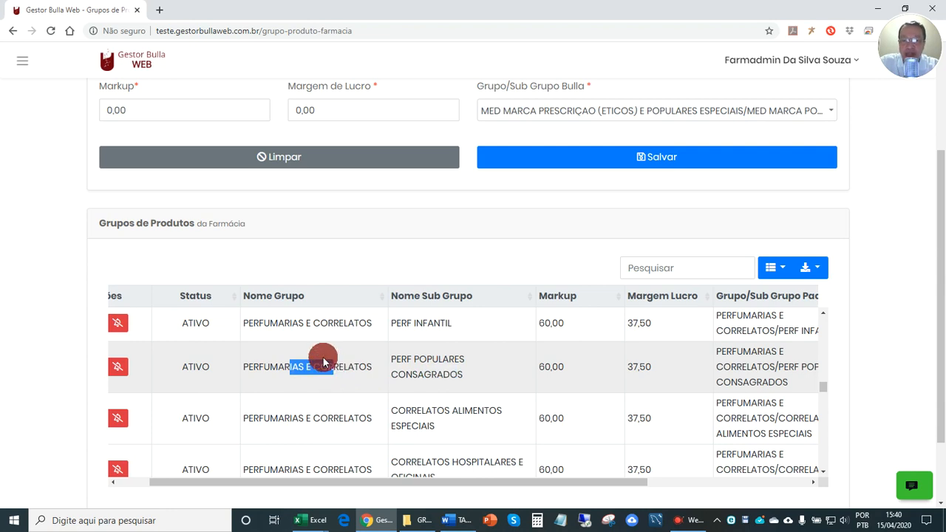
Sort the pharmacy's product group list by subgroup name in ascending order
left_click_drag(251, 299, 305, 302)
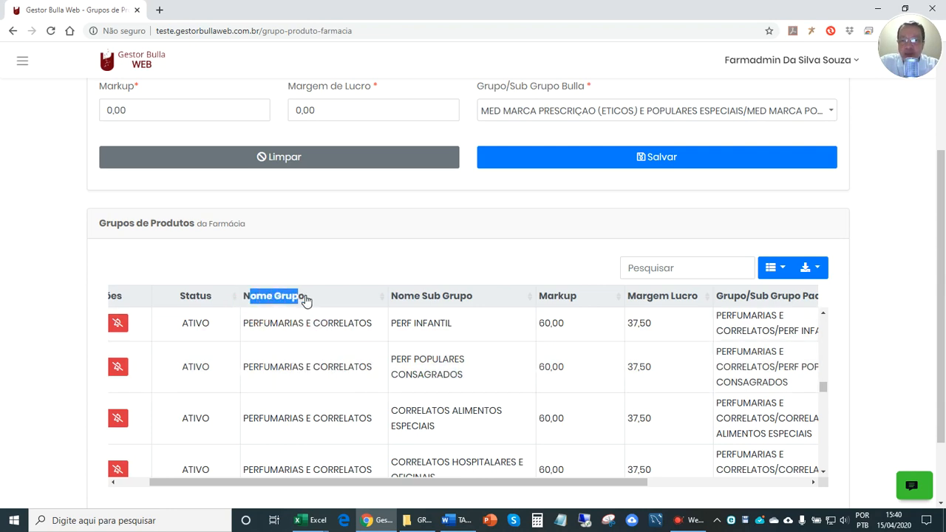
left_click_drag(386, 297, 461, 305)
left_click(458, 310)
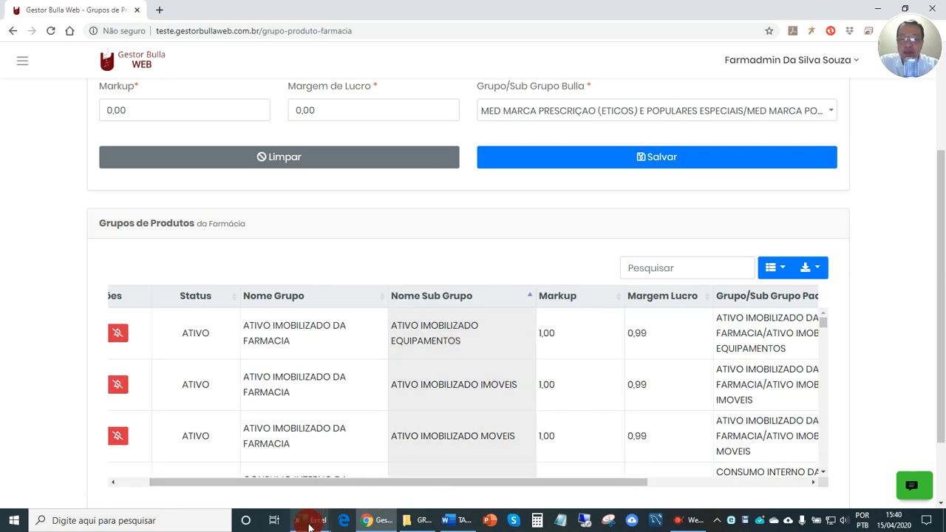
Switch to the Excel workbook of example product groups and examine main groups 1 to 4 with their level I subgroups
mouse_move(311, 526)
left_click(363, 466)
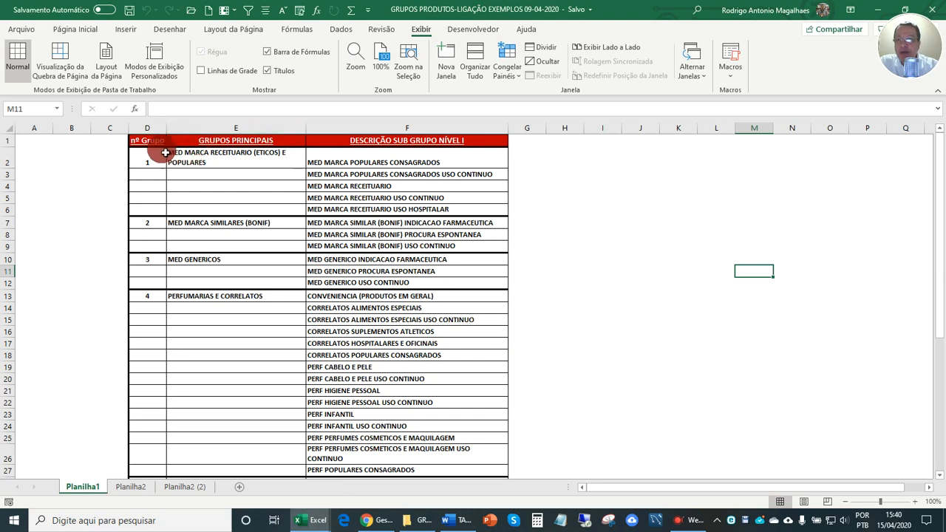
left_click_drag(192, 158, 351, 210)
left_click(150, 226)
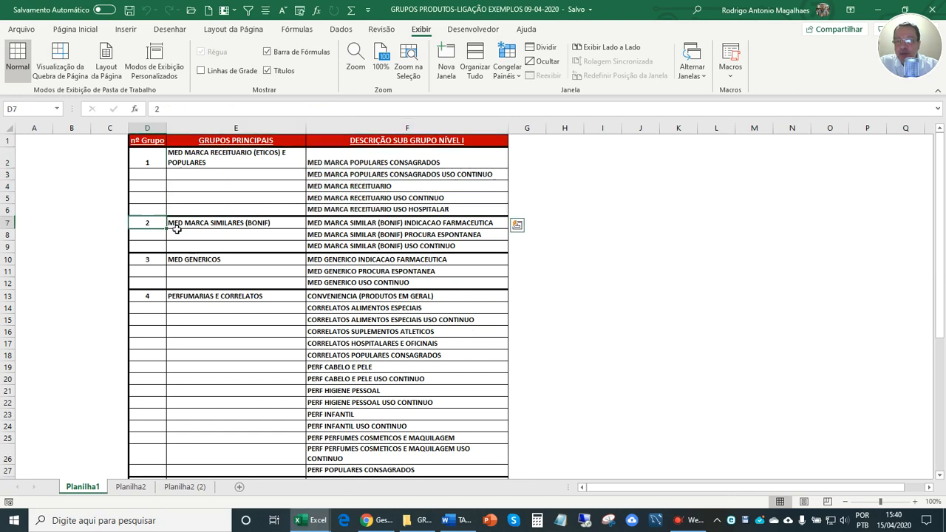
left_click_drag(176, 229, 373, 253)
left_click(213, 269)
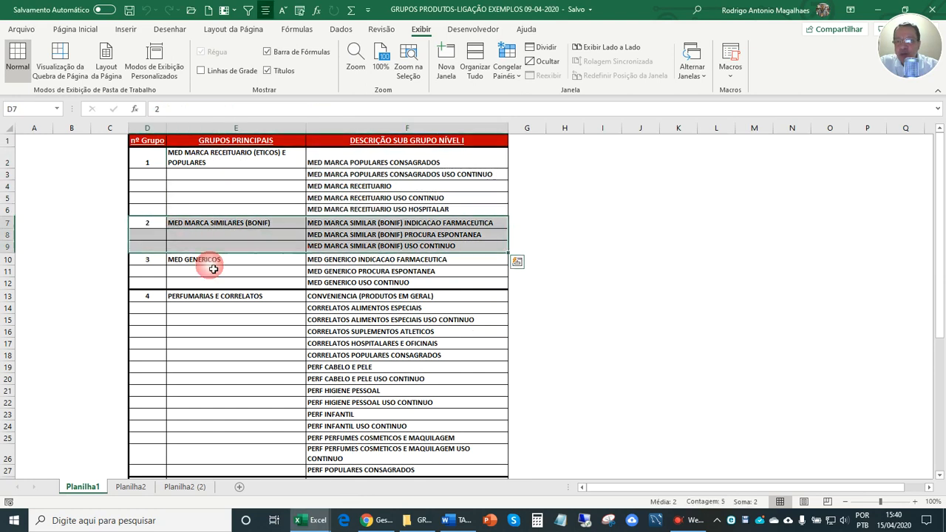
left_click_drag(167, 263, 380, 283)
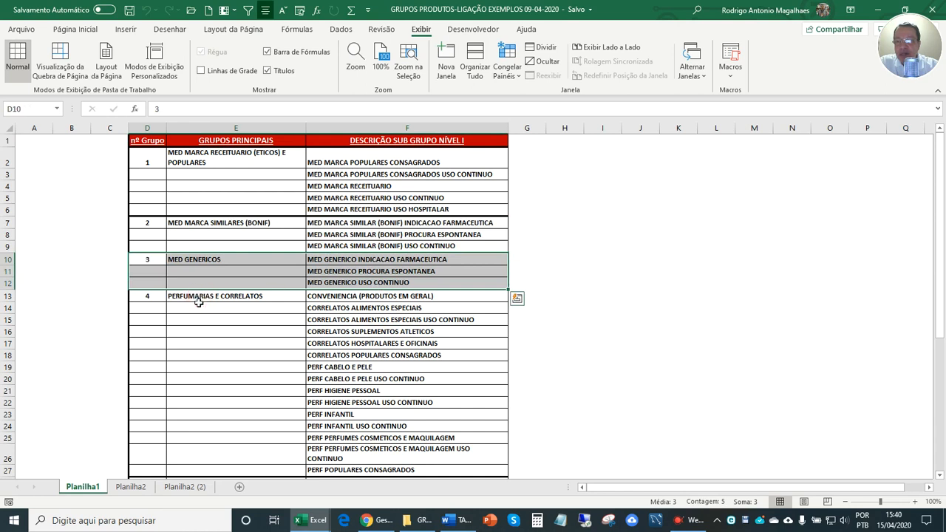
left_click_drag(199, 302, 371, 414)
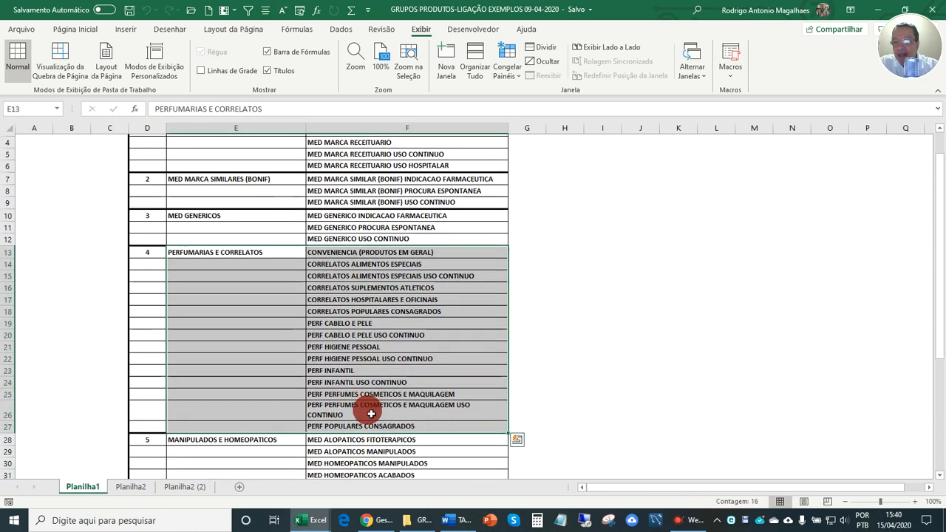
Examine the subgroups of MANIPULADOS E HOMEOPATICOS and SERVICOS FARMACEUTICOS in the example worksheet
scroll(370, 405, "down", 3)
left_click_drag(164, 328, 358, 379)
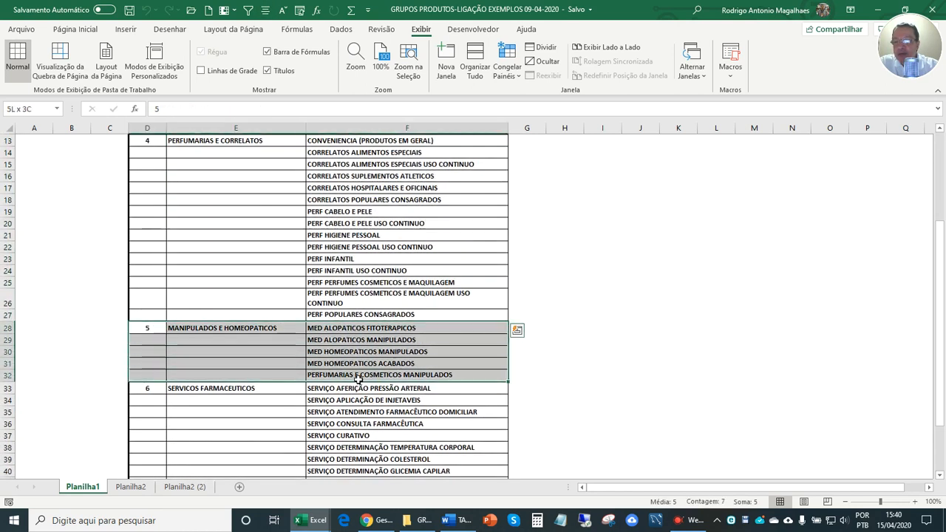
scroll(258, 347, "down", 2)
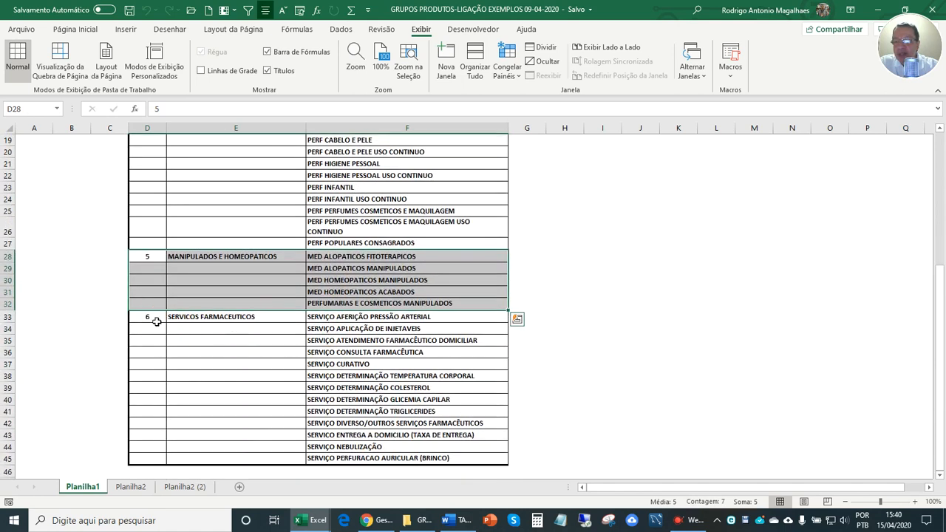
left_click_drag(151, 318, 343, 458)
scroll(345, 391, "up", 6)
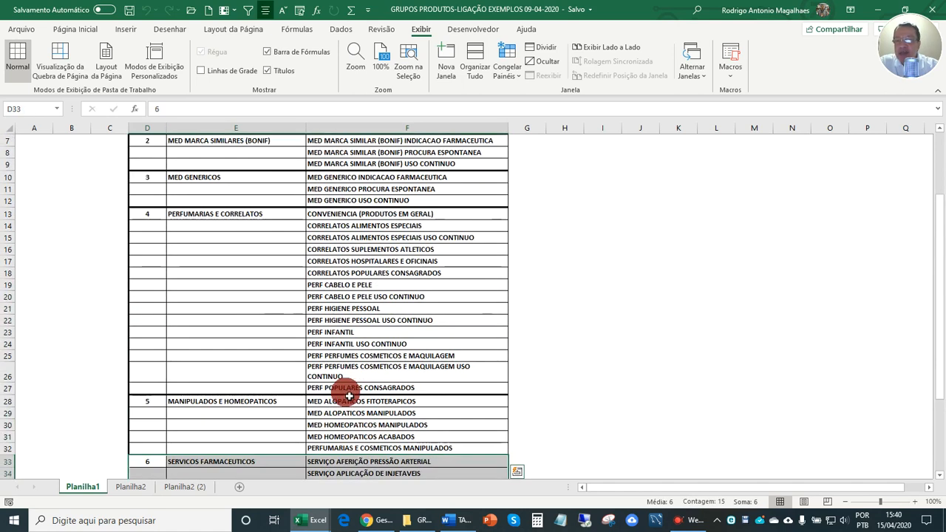
Return to Gestor Bulla Web in Chrome and look through the available Grupo/Sub Grupo Bulla options without changing the selection
left_click(367, 521)
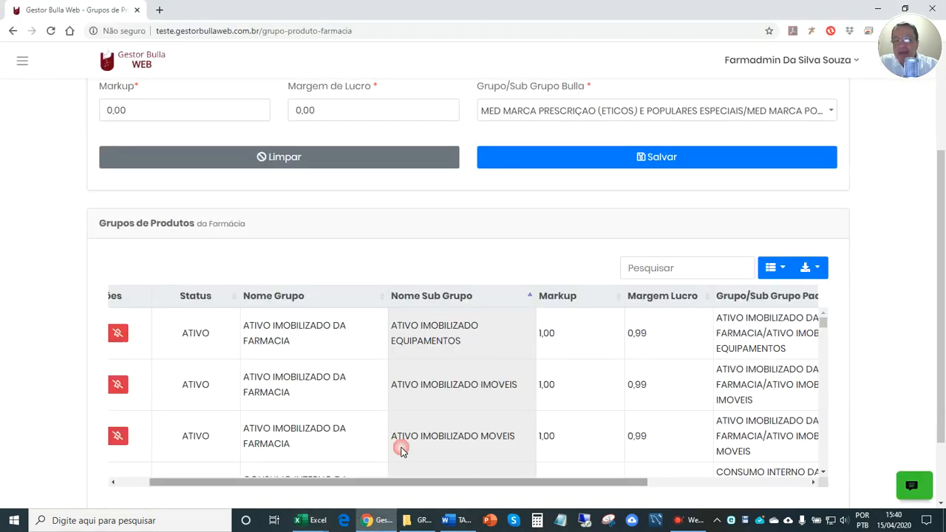
scroll(792, 159, "up", 2)
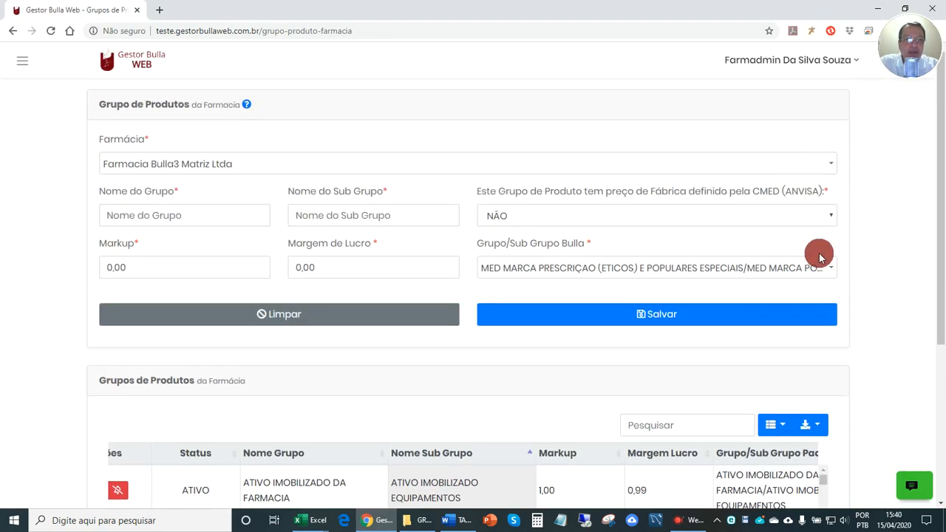
left_click(826, 269)
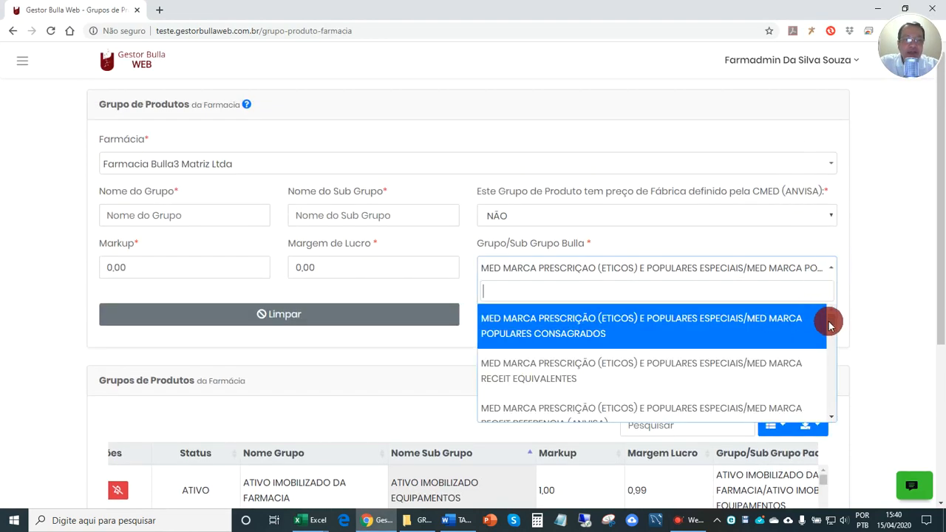
scroll(829, 325, "down", 5)
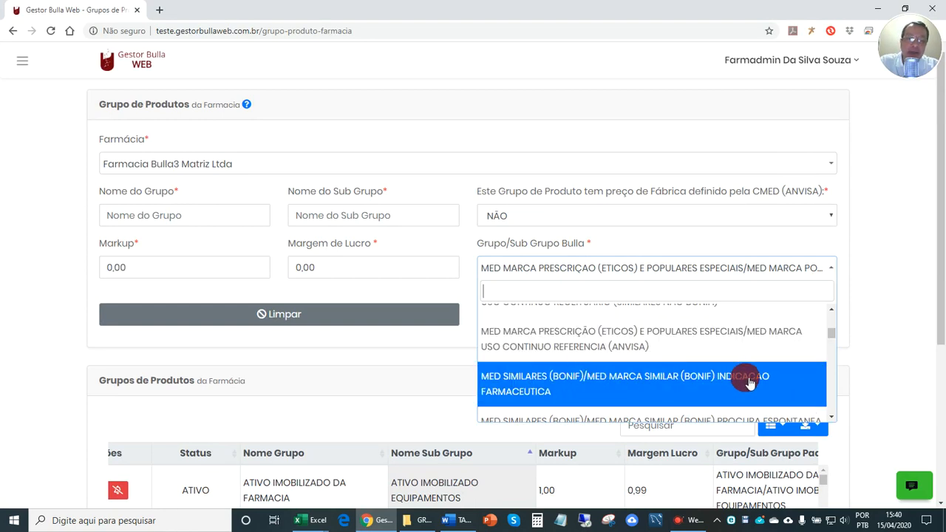
scroll(832, 341, "down", 6)
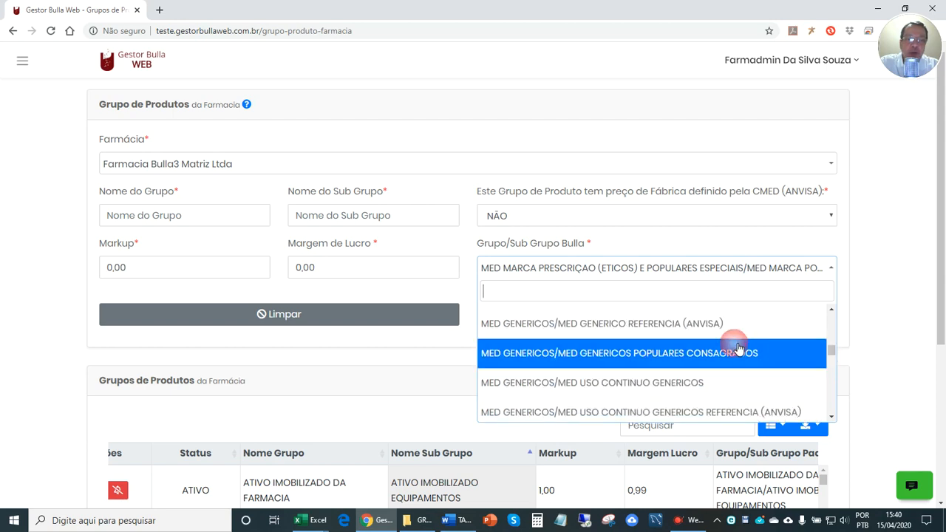
left_click_drag(832, 354, 836, 365)
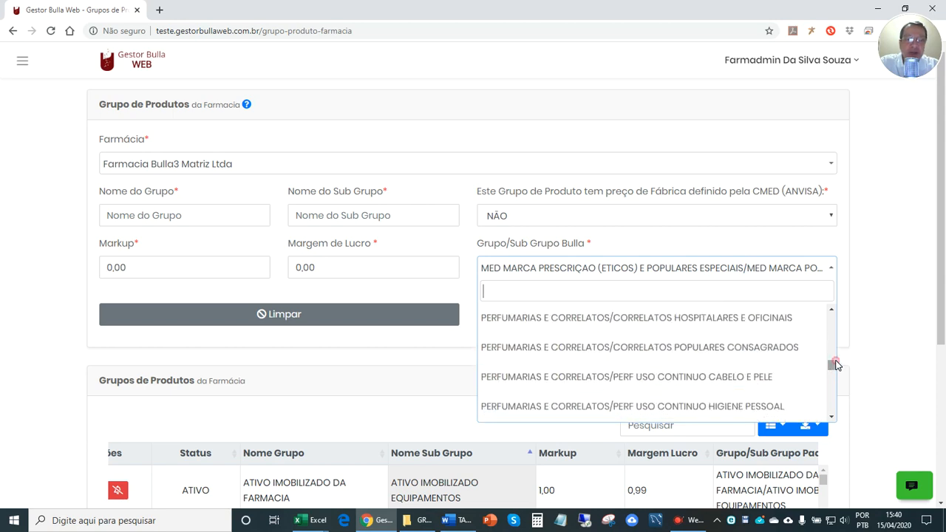
left_click(867, 330)
Review the registration form and the pharmacy's product group list with its markup and profit margin columns
scroll(939, 264, "down", 1)
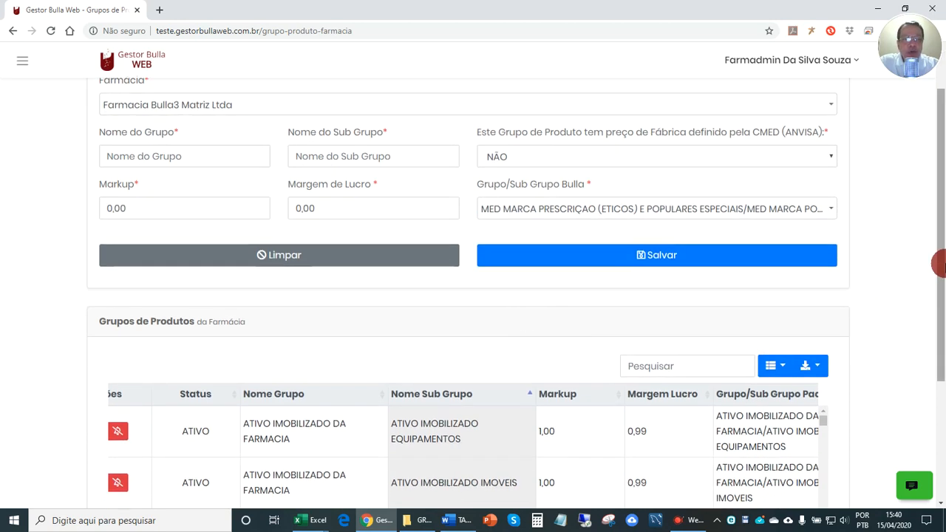
left_click_drag(942, 265, 943, 358)
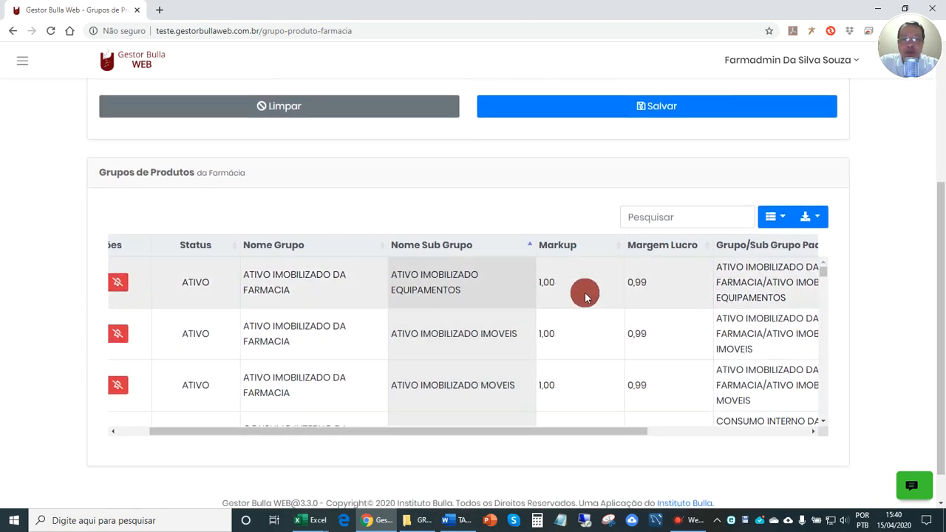
left_click_drag(823, 280, 839, 268)
scroll(817, 226, "up", 3)
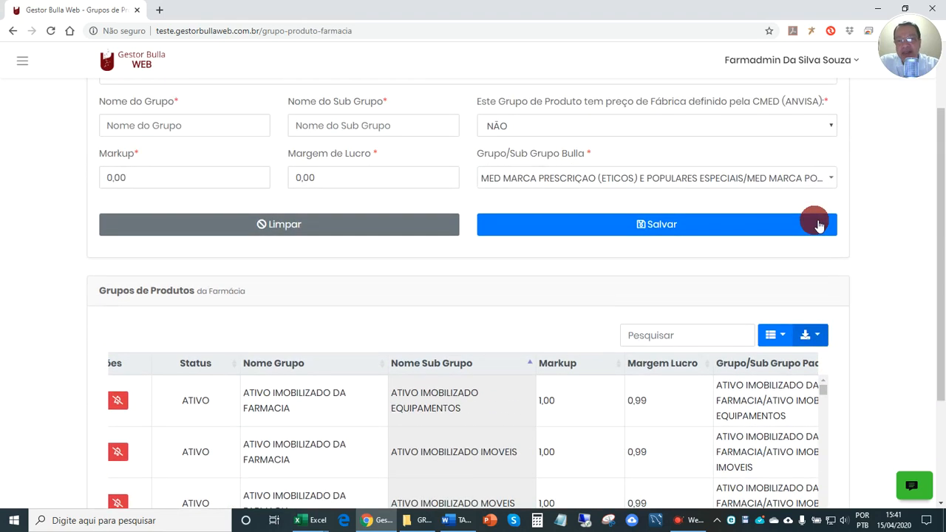
scroll(532, 317, "down", 1)
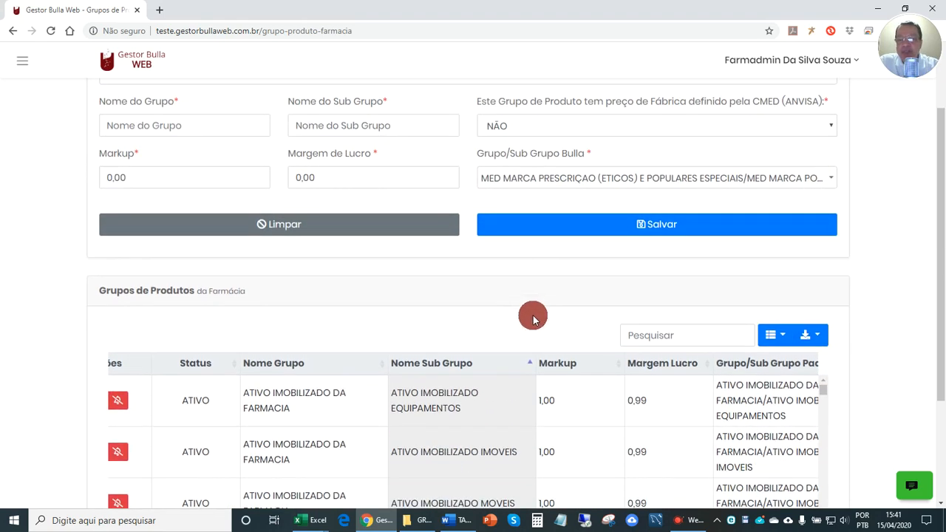
scroll(536, 315, "down", 2)
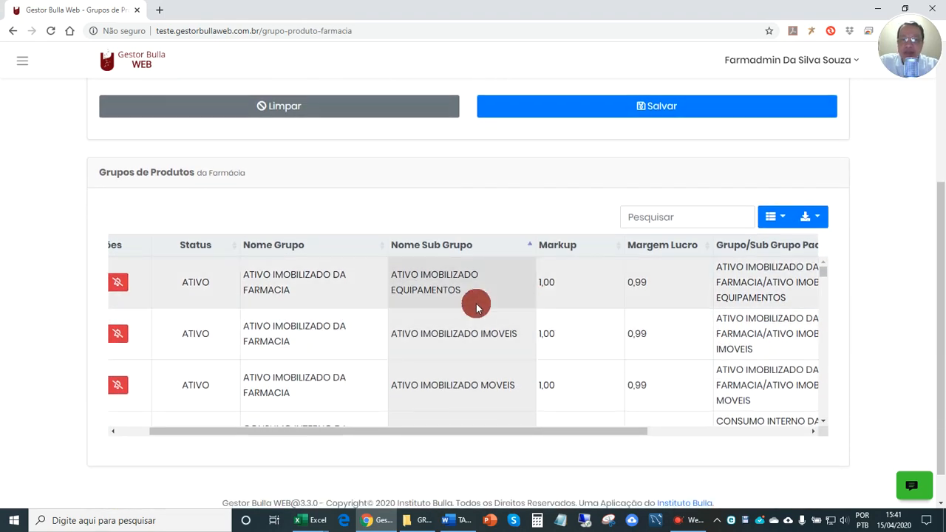
Sort the pharmacy's product groups by group name in ascending order and look through the listed groups and subgroups
scroll(843, 296, "up", 1)
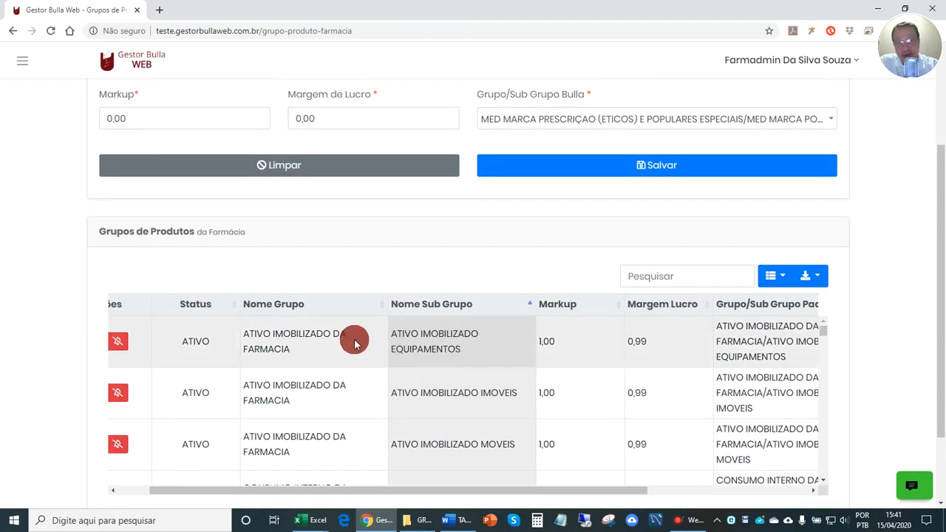
left_click(371, 309)
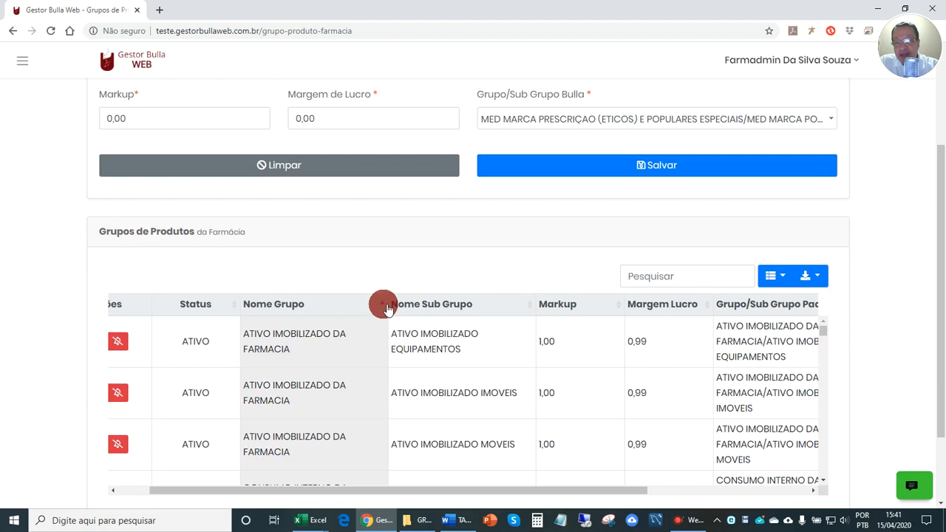
left_click(386, 306)
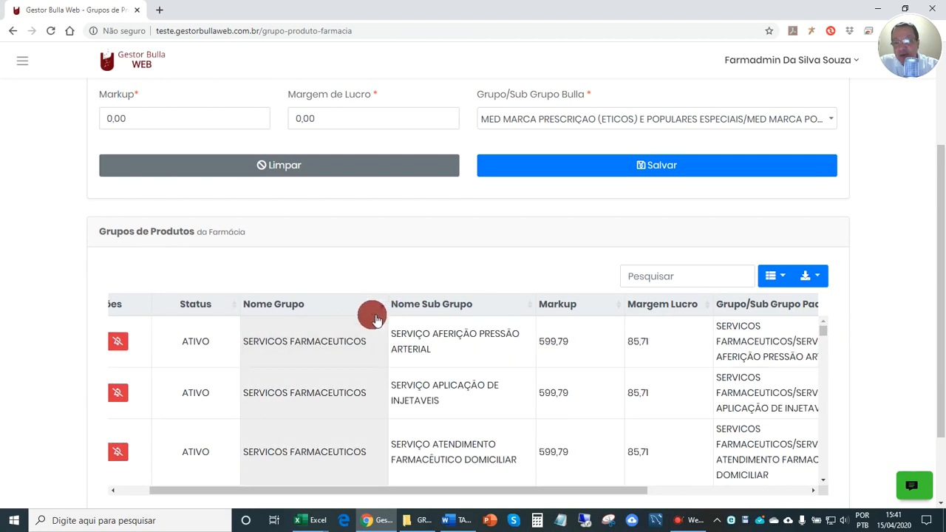
scroll(306, 340, "down", 2)
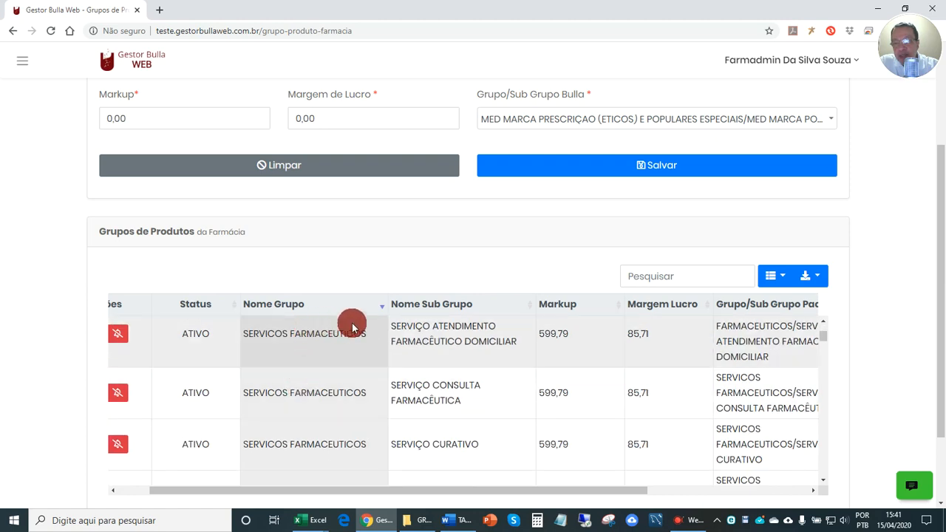
scroll(352, 327, "up", 1)
left_click(381, 307)
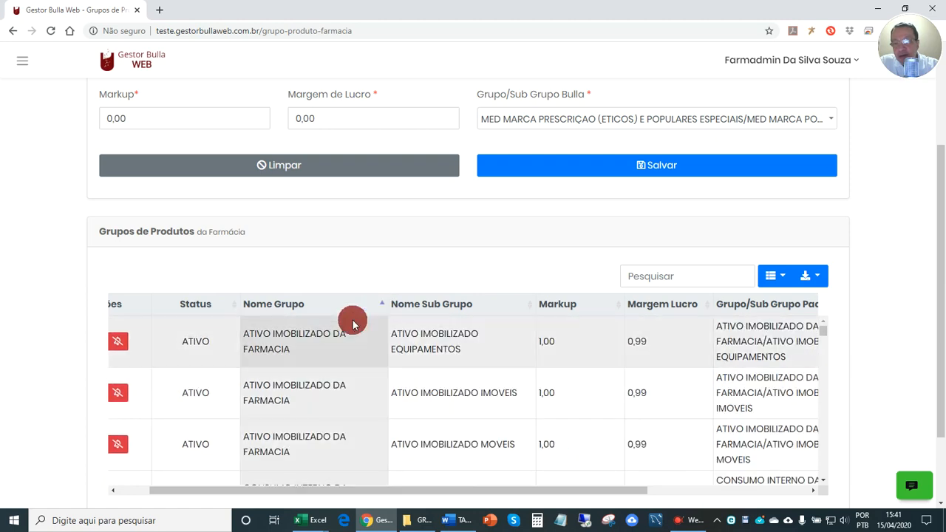
scroll(327, 332, "down", 5)
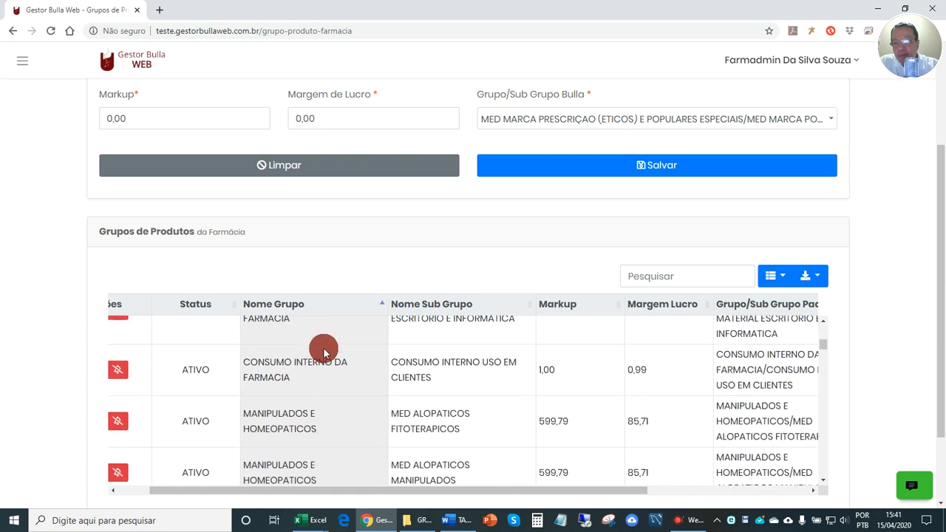
scroll(323, 352, "down", 6)
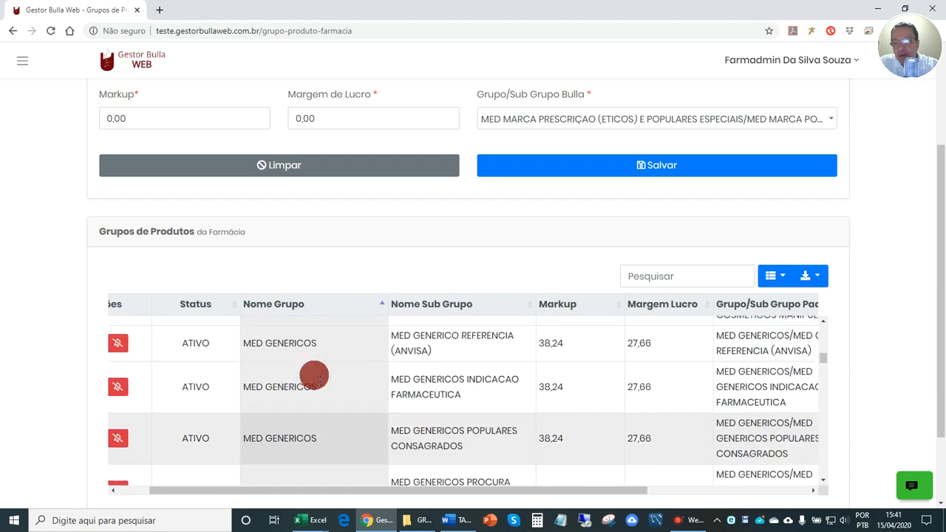
scroll(314, 376, "up", 10)
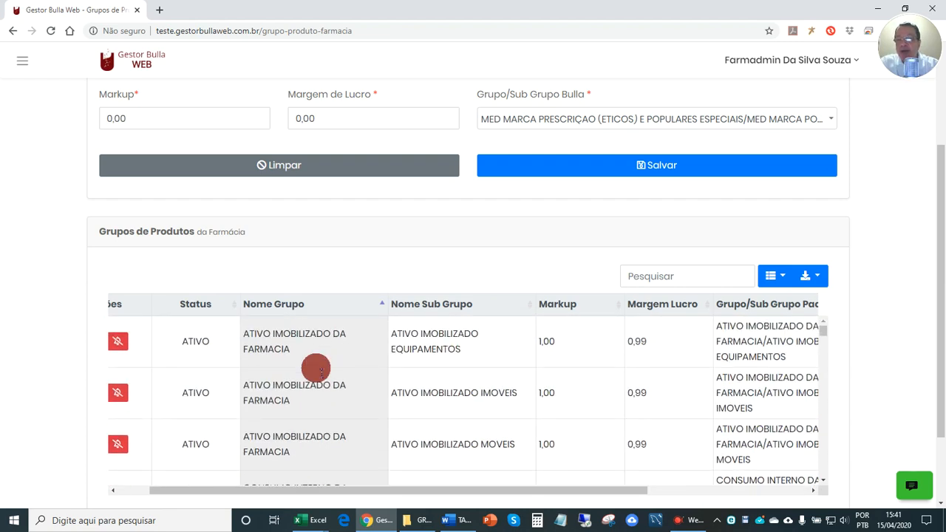
scroll(316, 368, "down", 1)
scroll(312, 369, "up", 1)
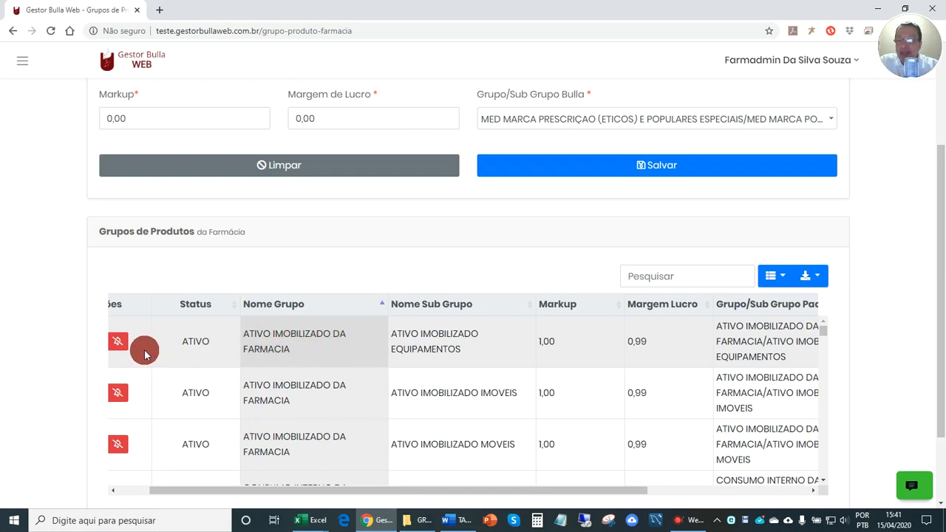
Try to deactivate the ATIVO IMOBILIZADO EQUIPAMENTOS subgroup of ATIVO IMOBILIZADO DA FARMACIA by changing its record status
left_click_drag(383, 485, 152, 372)
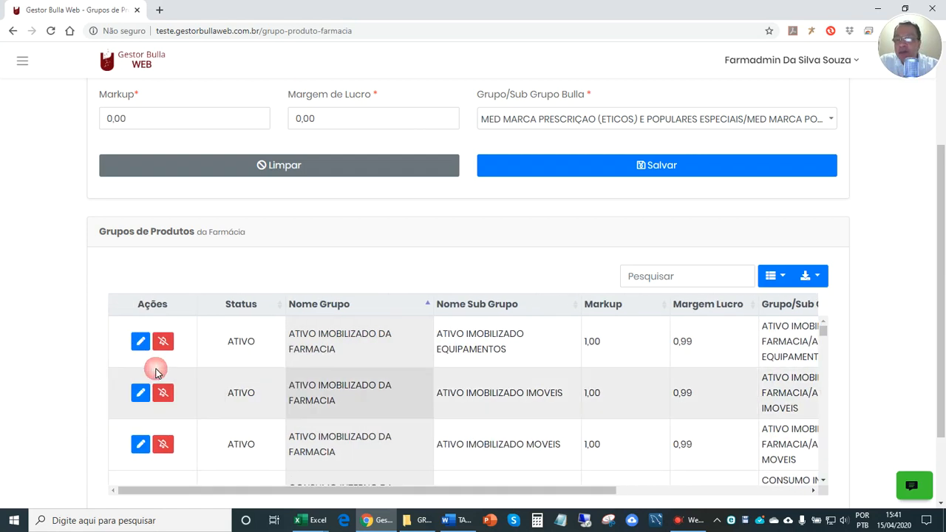
left_click(163, 343)
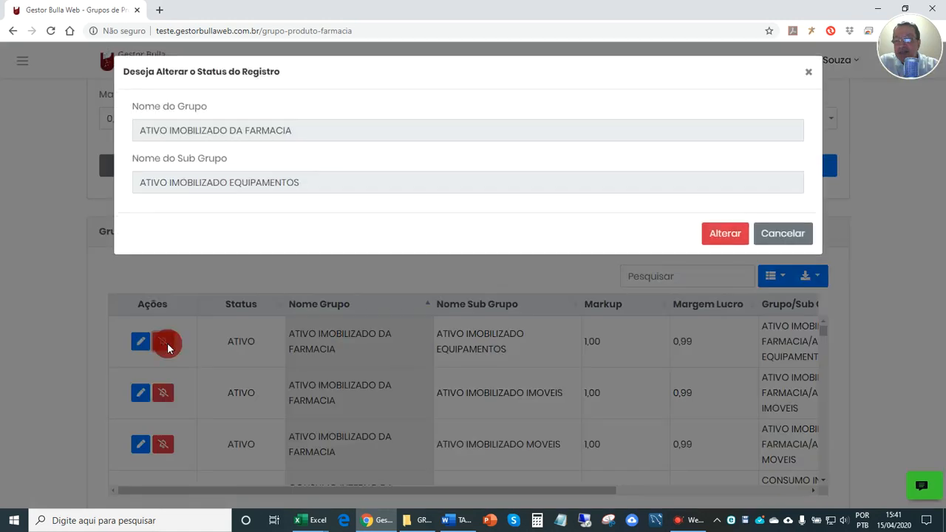
left_click(726, 238)
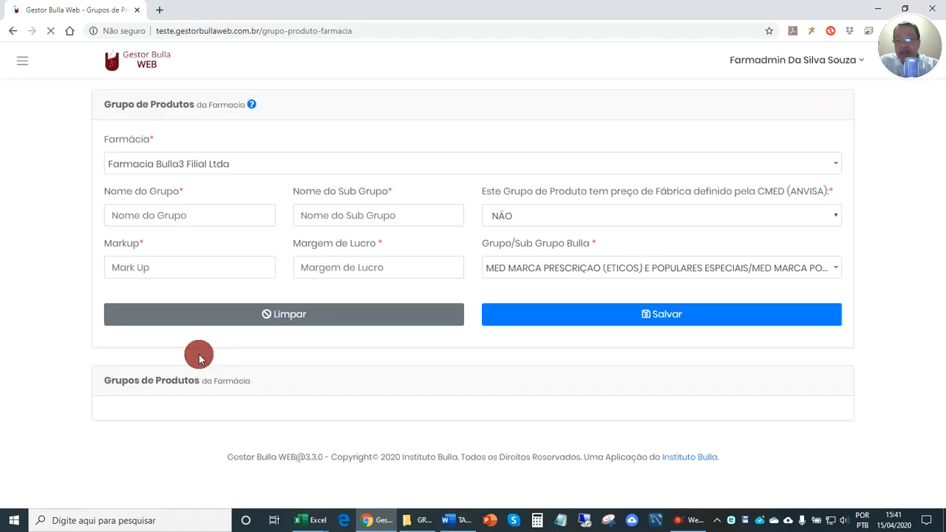
Sort the reloaded list by group name in ascending order and check the status of the ATIVO IMOBILIZADO EQUIPAMENTOS subgroup
scroll(222, 395, "down", 3)
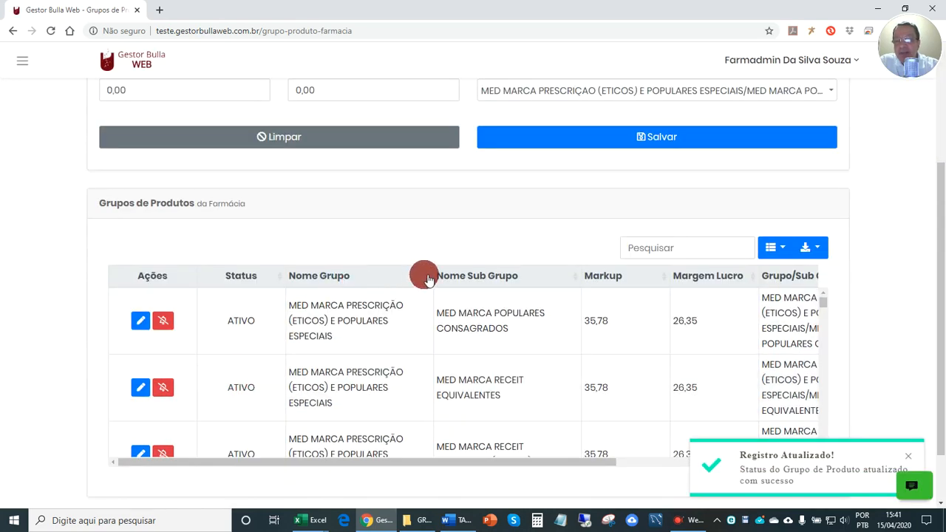
left_click(426, 277)
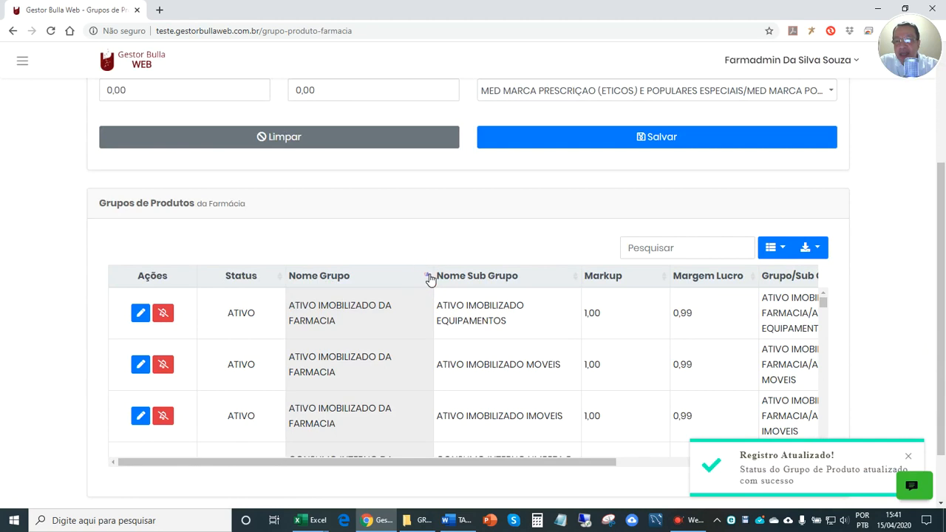
left_click(426, 276)
left_click(429, 278)
left_click(340, 320)
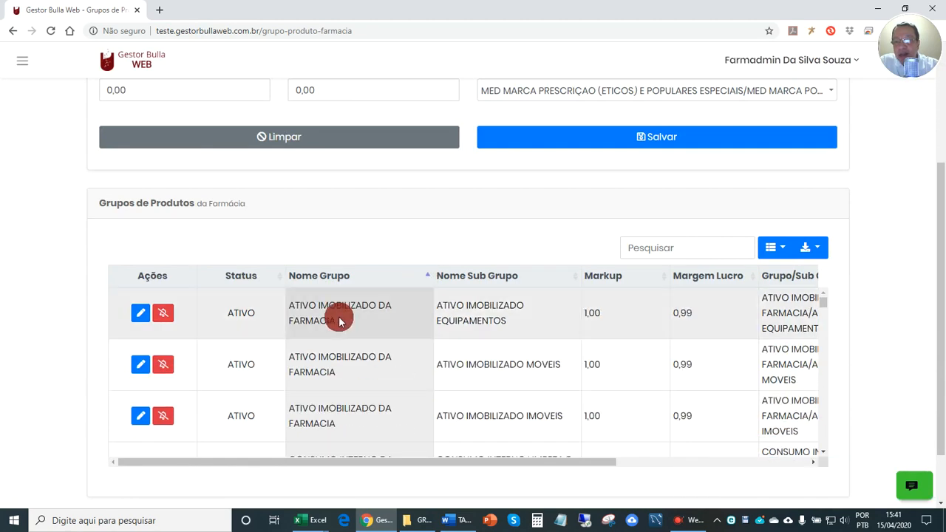
scroll(310, 340, "down", 5)
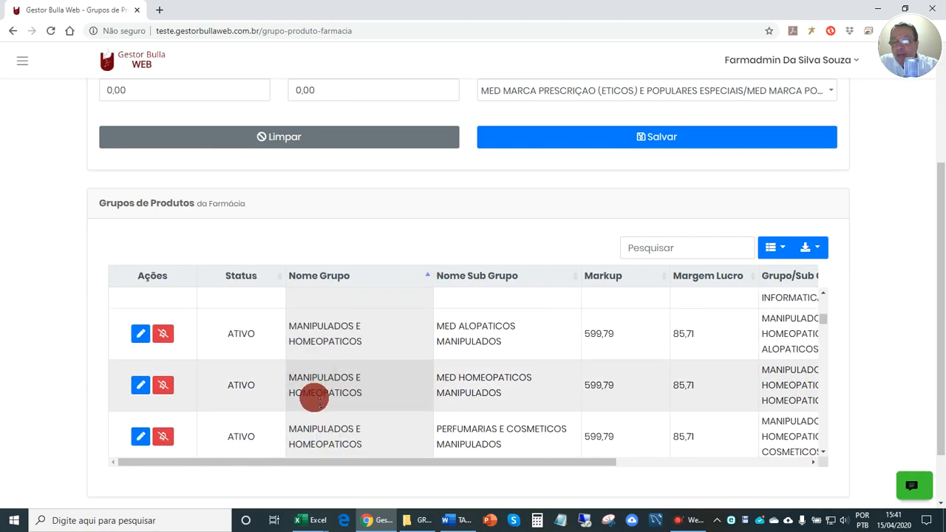
scroll(315, 399, "down", 5)
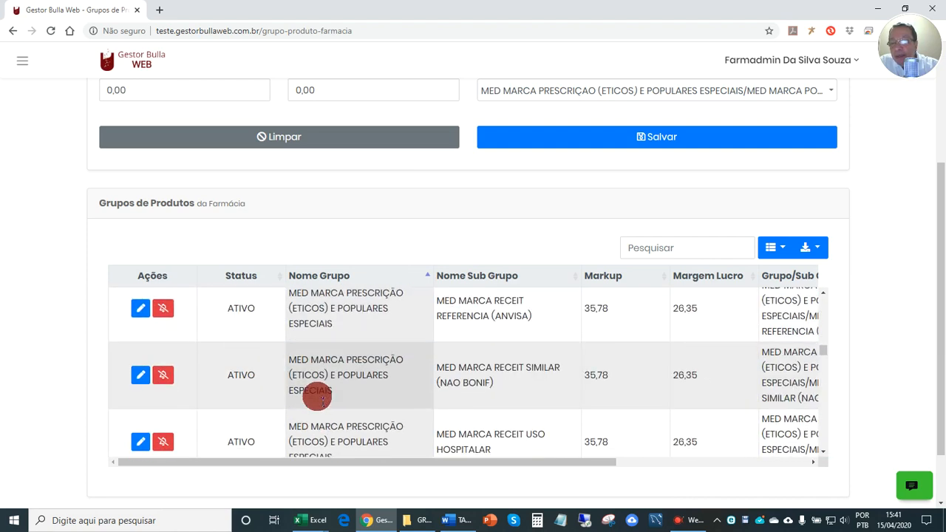
scroll(318, 397, "up", 11)
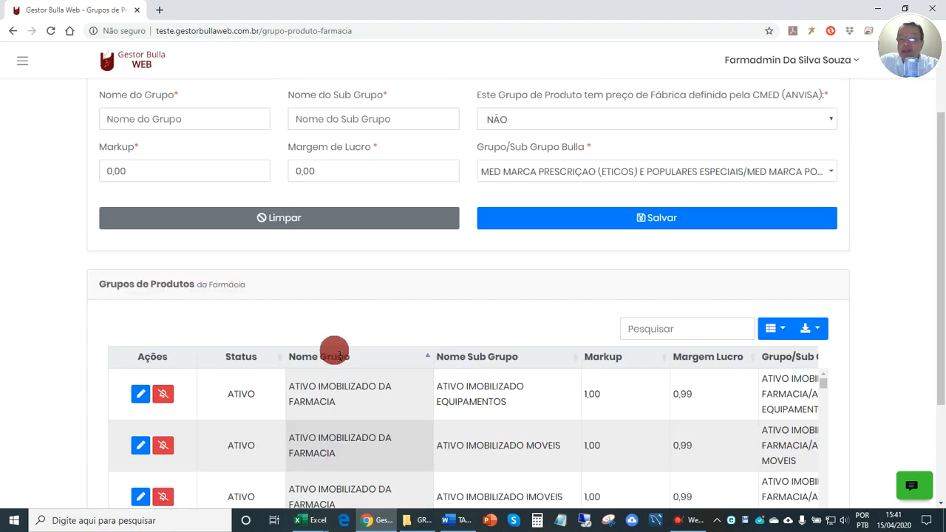
scroll(333, 348, "up", 1)
scroll(312, 350, "down", 3)
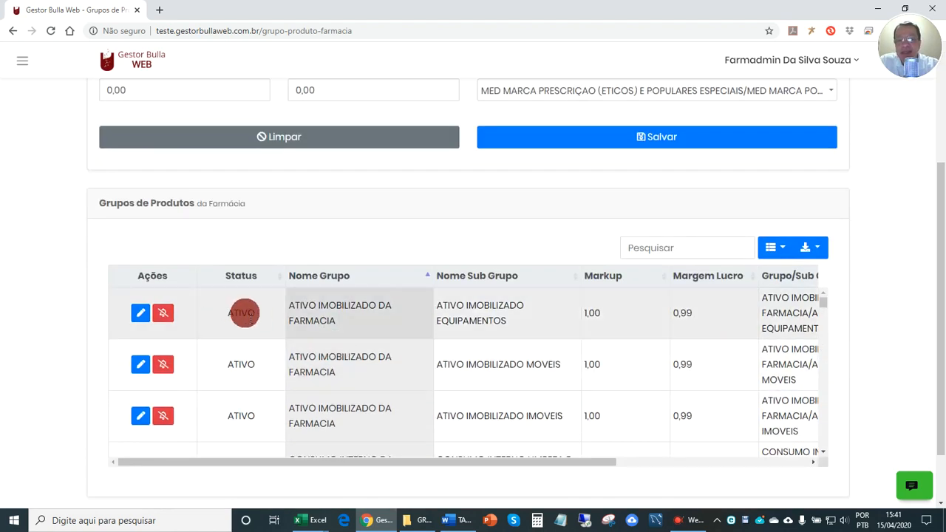
scroll(282, 328, "up", 2)
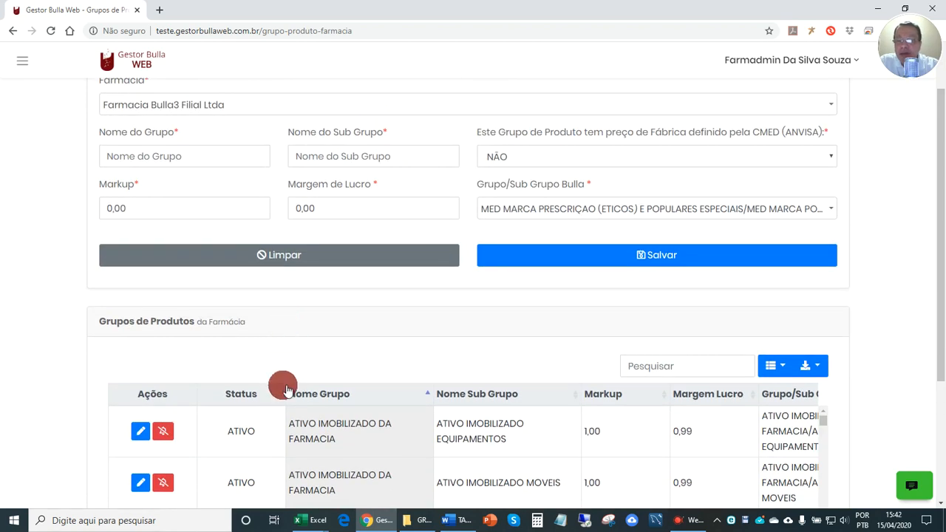
Change the status of the ATIVO IMOBILIZADO EQUIPAMENTOS subgroup record to inactive
scroll(285, 373, "down", 1)
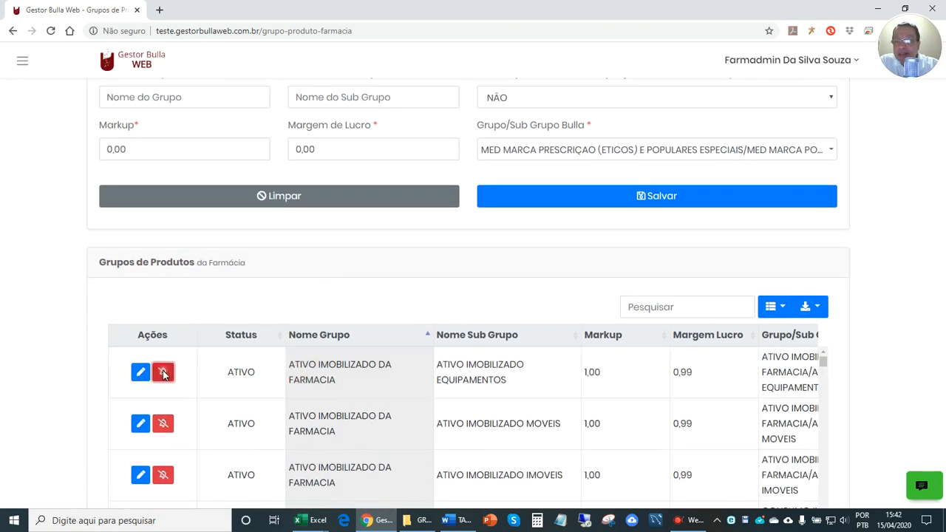
left_click(165, 373)
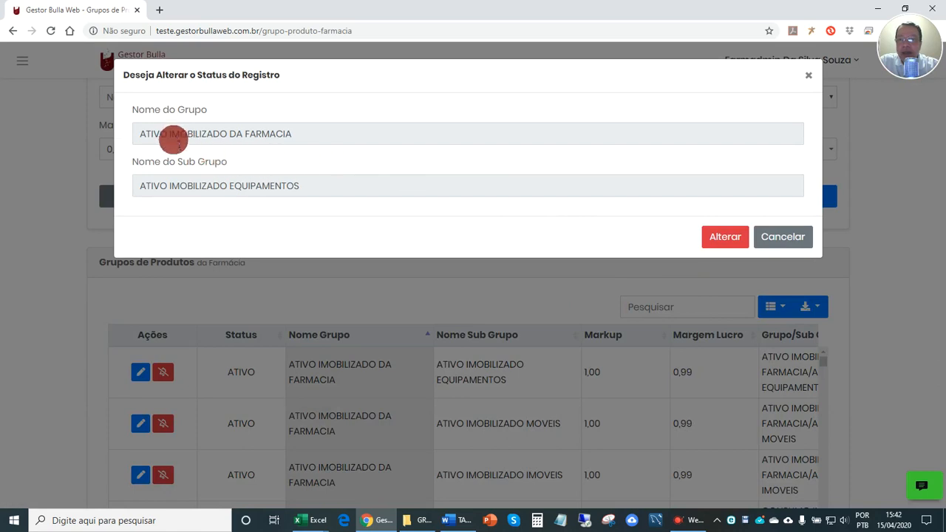
left_click_drag(172, 134, 279, 142)
left_click(229, 185)
left_click(728, 237)
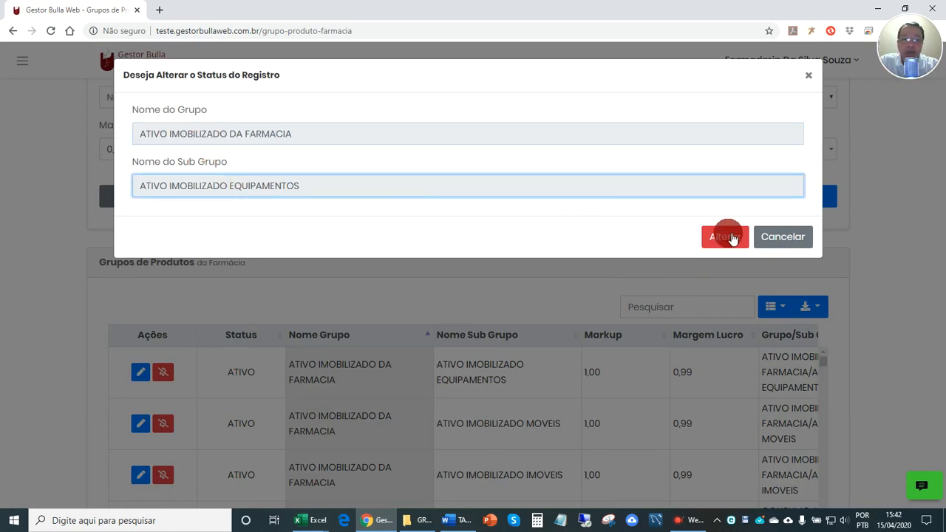
left_click(726, 238)
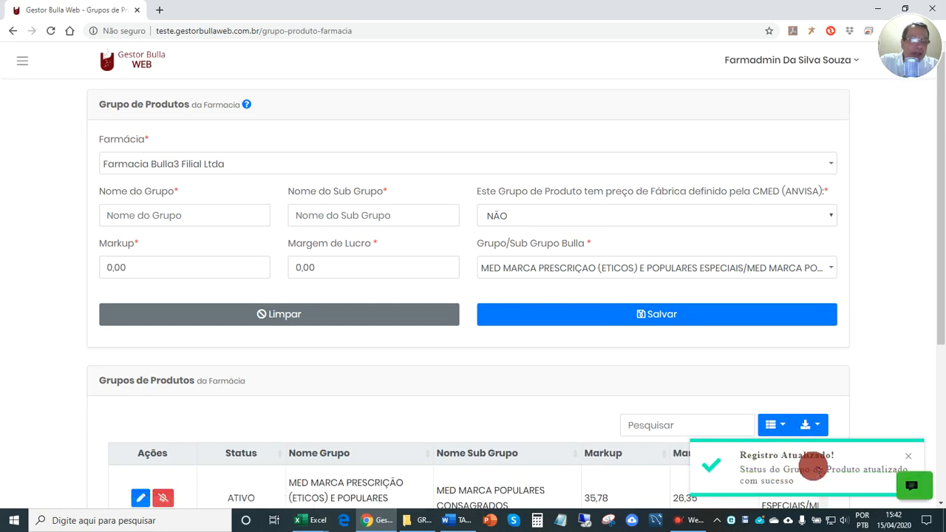
Locate the ATIVO IMOBILIZADO EQUIPAMENTOS row in the reloaded list and compare its status with the neighbouring rows
scroll(513, 452, "down", 3)
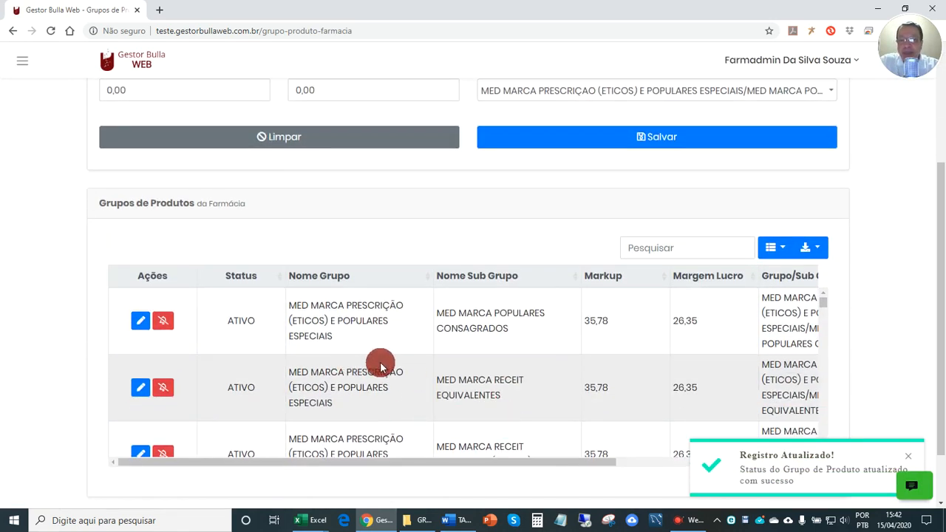
scroll(407, 362, "up", 1)
scroll(406, 359, "up", 2)
scroll(410, 358, "down", 1)
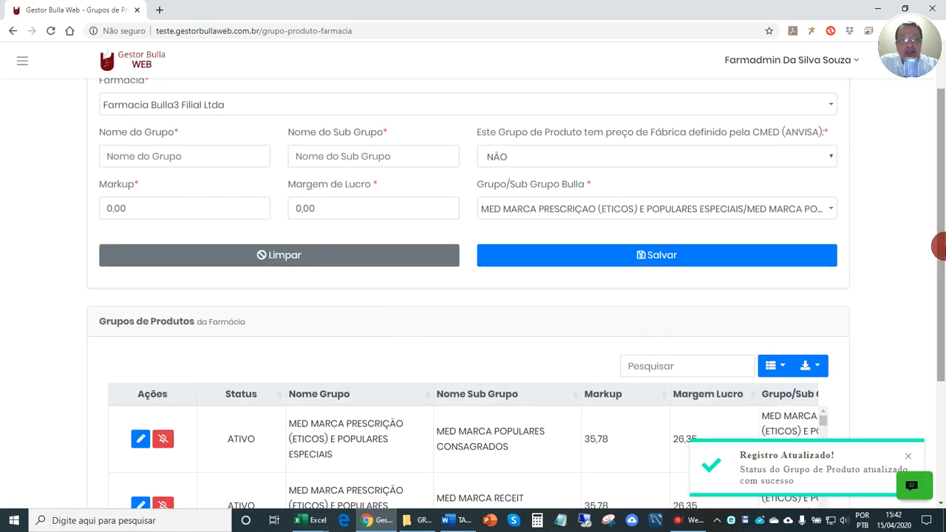
left_click_drag(942, 249, 942, 361)
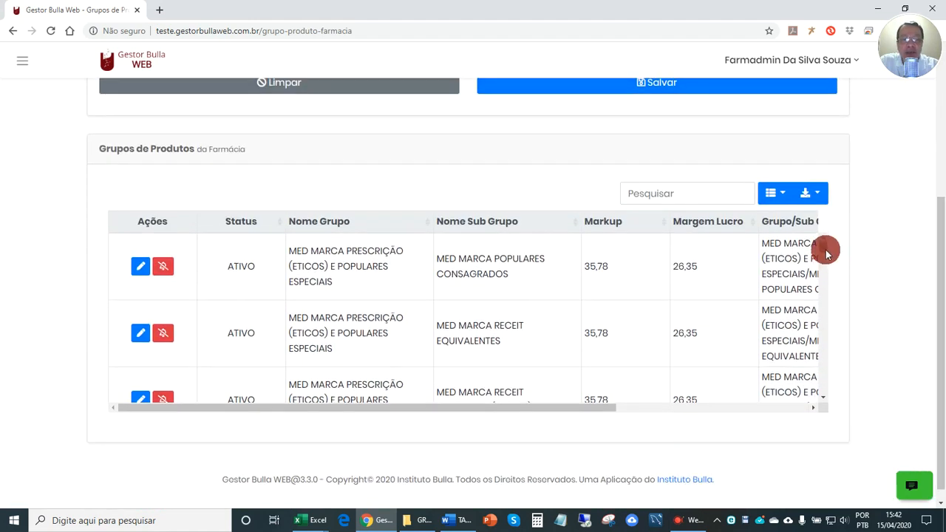
mouse_move(823, 250)
left_mouse_down()
mouse_move(820, 272)
mouse_move(825, 247)
left_mouse_up()
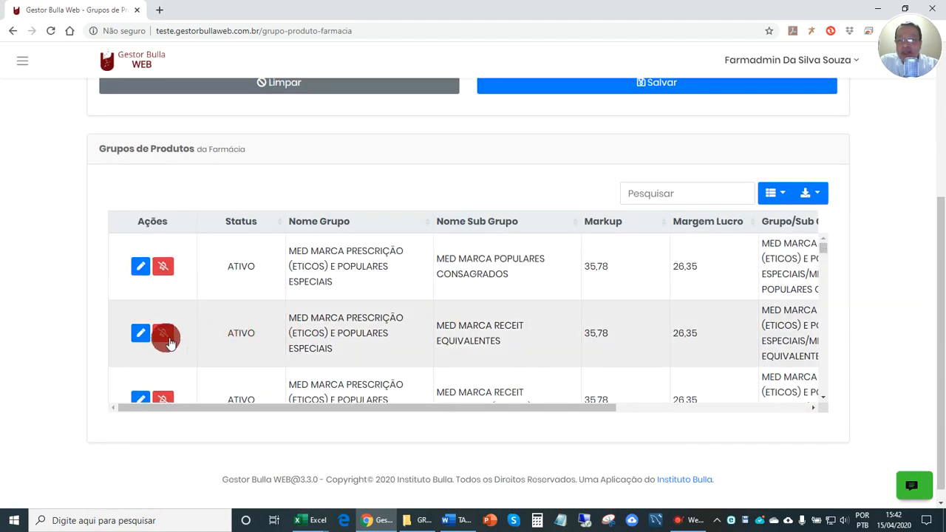
left_click_drag(817, 249, 822, 390)
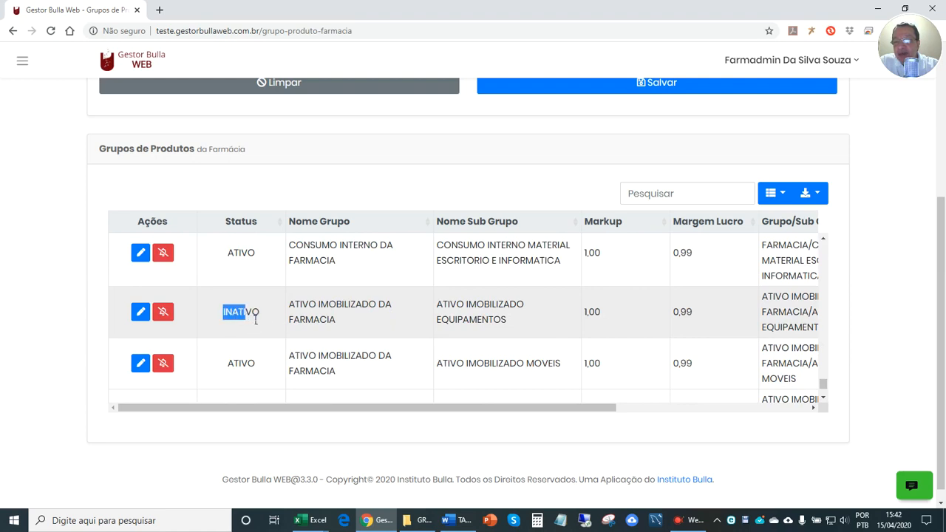
left_click(237, 361)
left_click_drag(232, 363, 228, 335)
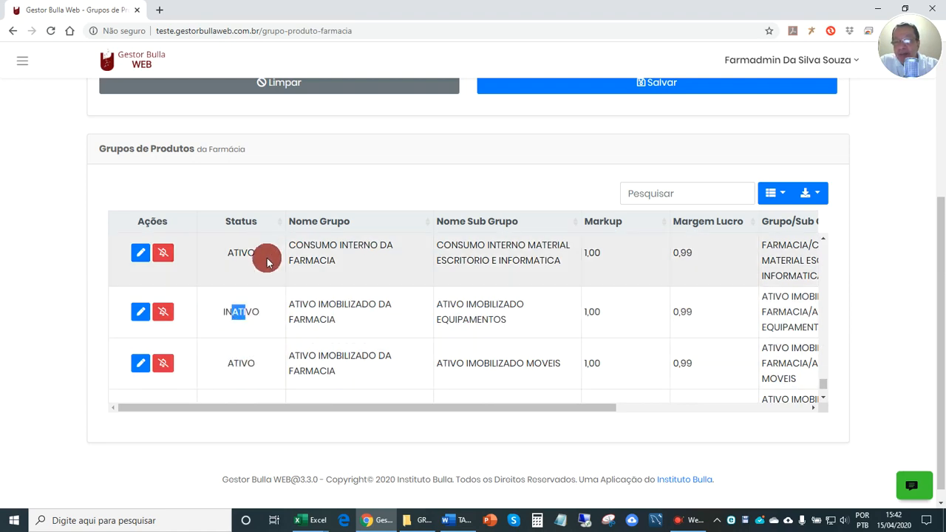
Sort the product groups by status in descending order and review the inactive and active subgroups
left_click(283, 224)
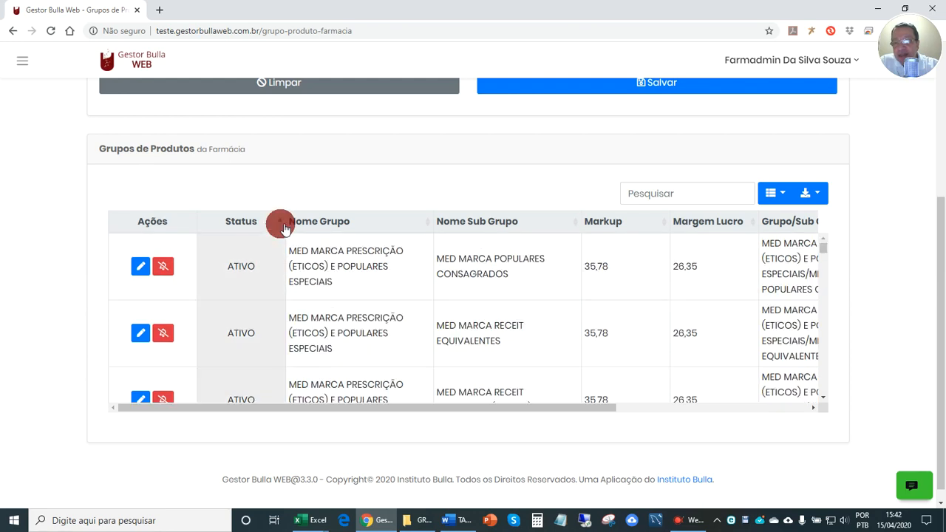
mouse_move(931, 270)
left_mouse_down()
mouse_move(935, 125)
mouse_move(939, 279)
left_mouse_up()
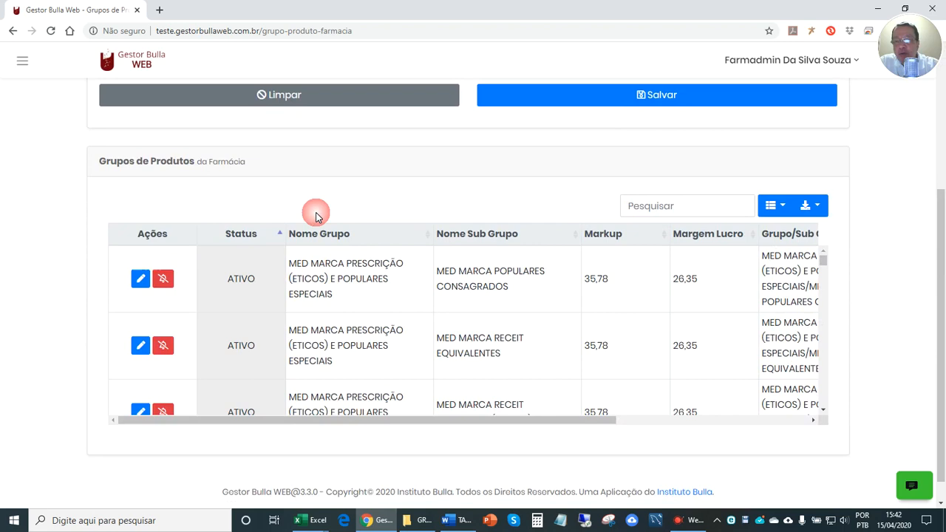
left_click(281, 233)
left_click(233, 272)
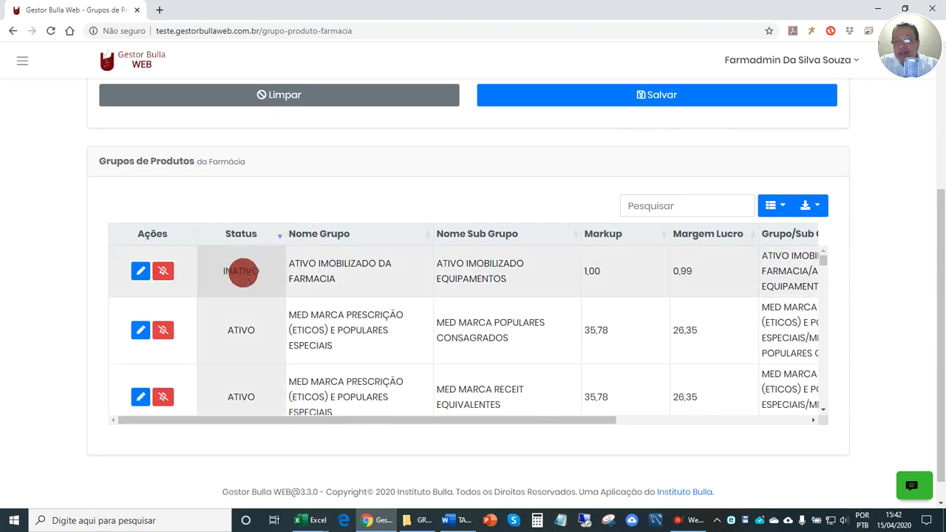
scroll(248, 276, "down", 3)
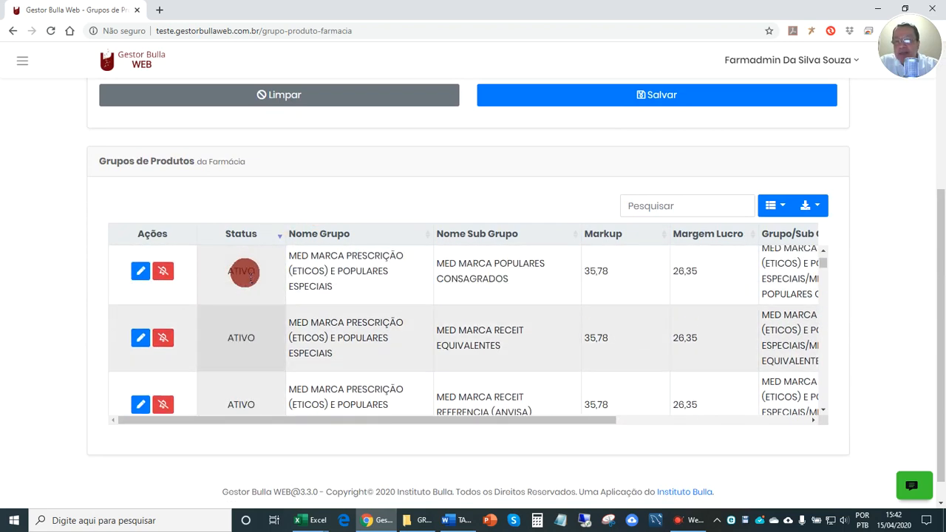
scroll(245, 274, "down", 1)
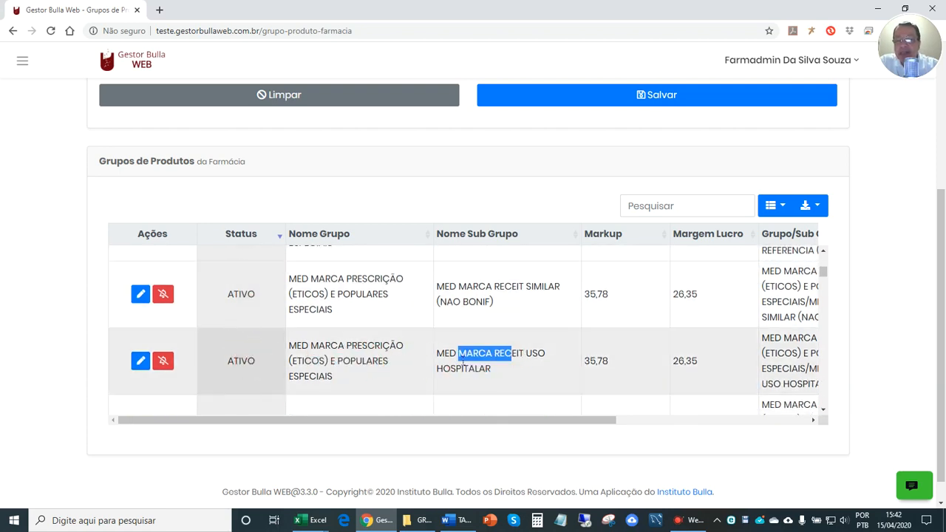
Change the status of the MED MARCA RECEIT USO HOSPITALAR subgroup record to inactive
left_click(166, 363)
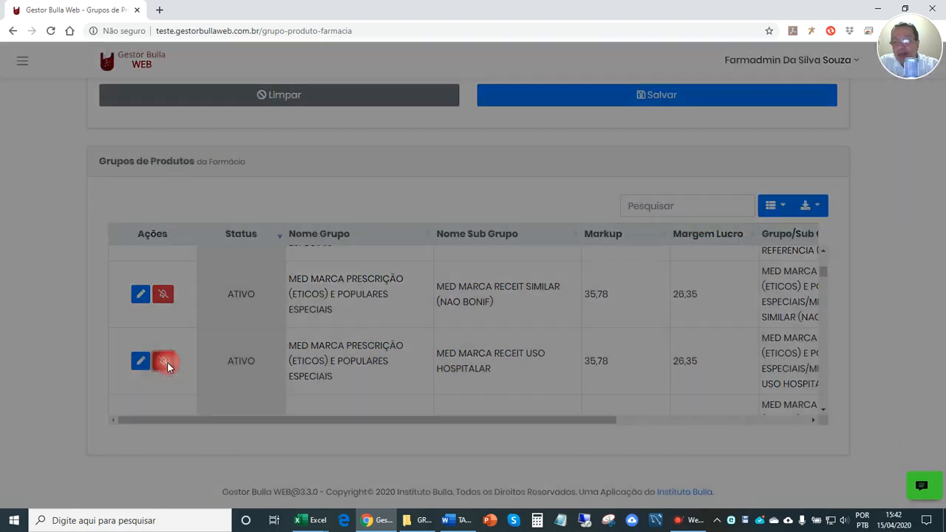
left_click(732, 238)
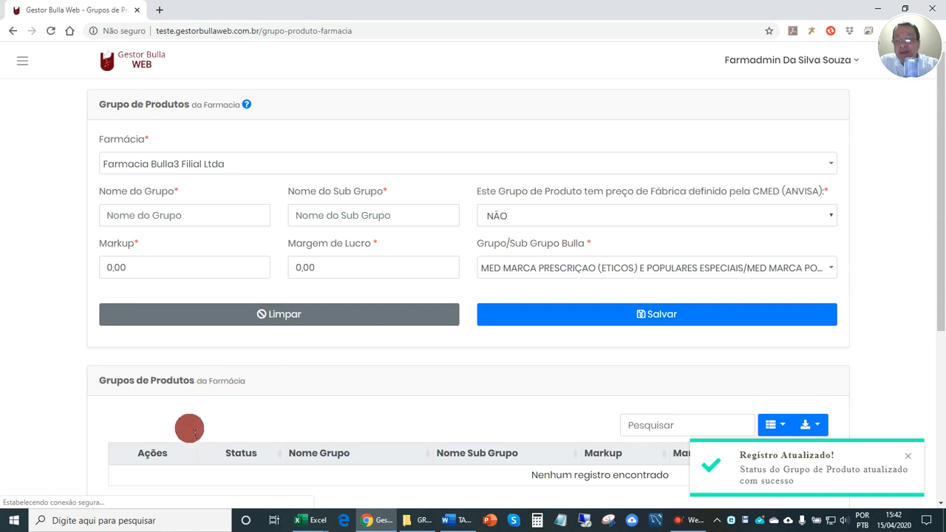
Look through the reloaded product group list, from the MED MARCA rows to the PERFUMARIAS E CORRELATOS rows
scroll(266, 418, "down", 3)
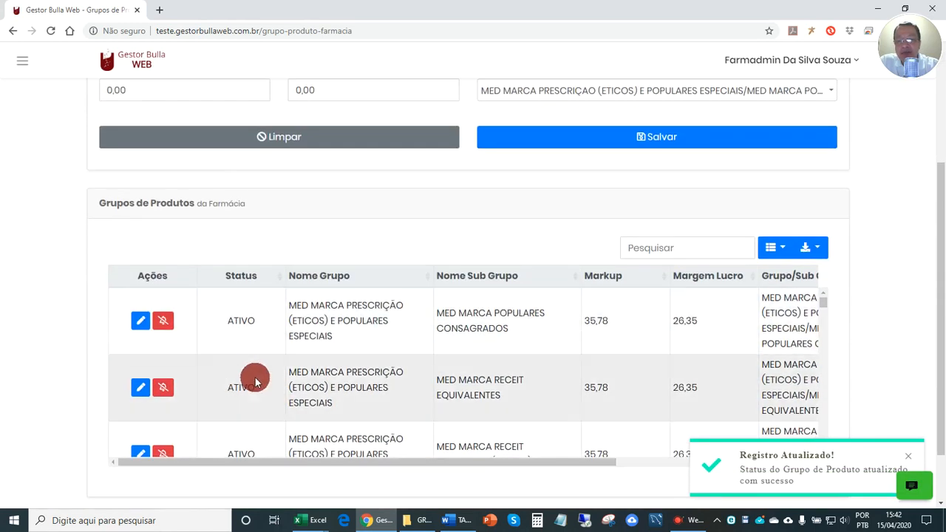
scroll(258, 385, "down", 1)
scroll(262, 386, "down", 10)
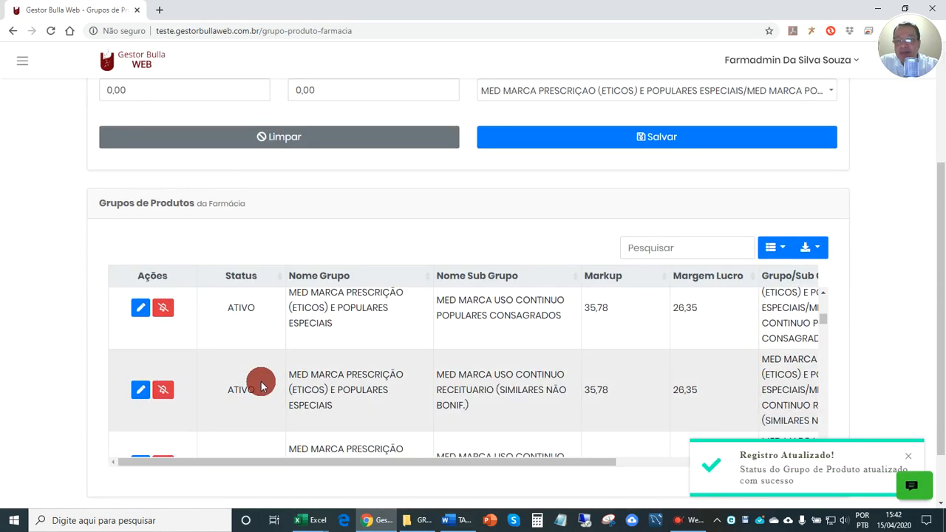
scroll(264, 383, "down", 8)
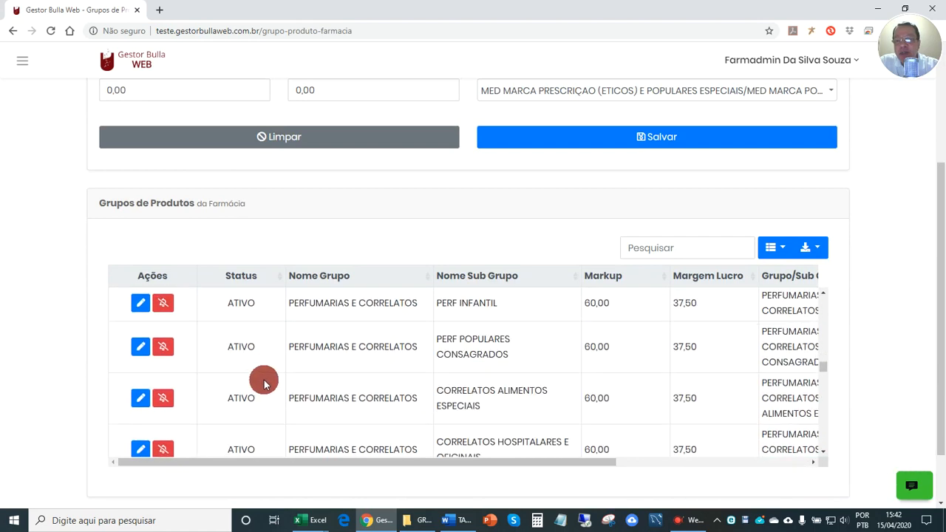
left_click_drag(945, 344, 944, 382)
left_click_drag(822, 333, 821, 331)
left_click(823, 246)
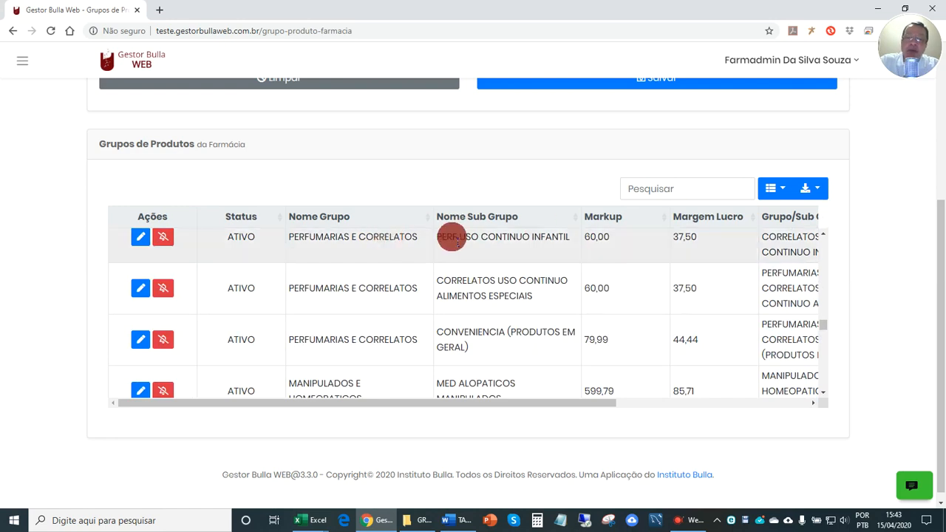
Compare the group and subgroup names of the PERFUMARIAS E CORRELATOS rows with those of the first MED MARCA row
left_click_drag(452, 237, 510, 259)
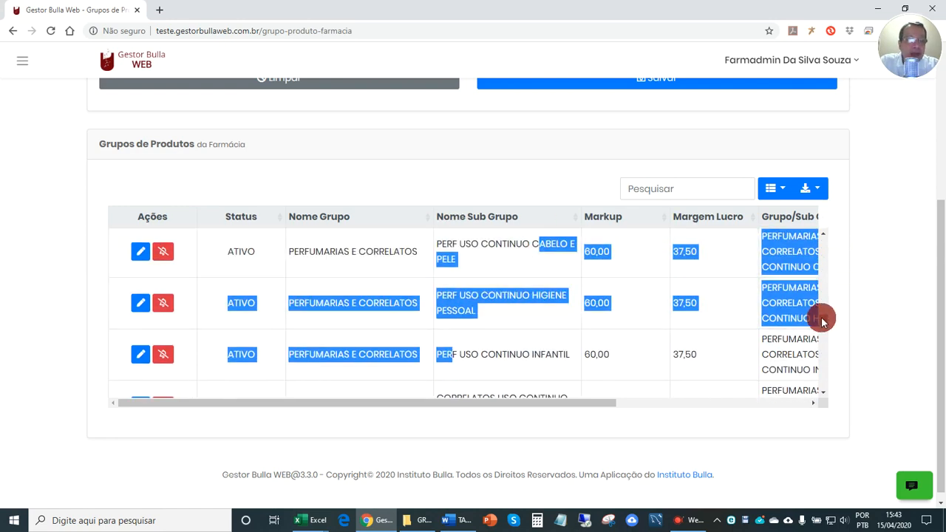
left_click_drag(822, 319, 828, 220)
left_click_drag(337, 246, 391, 276)
left_click(451, 267)
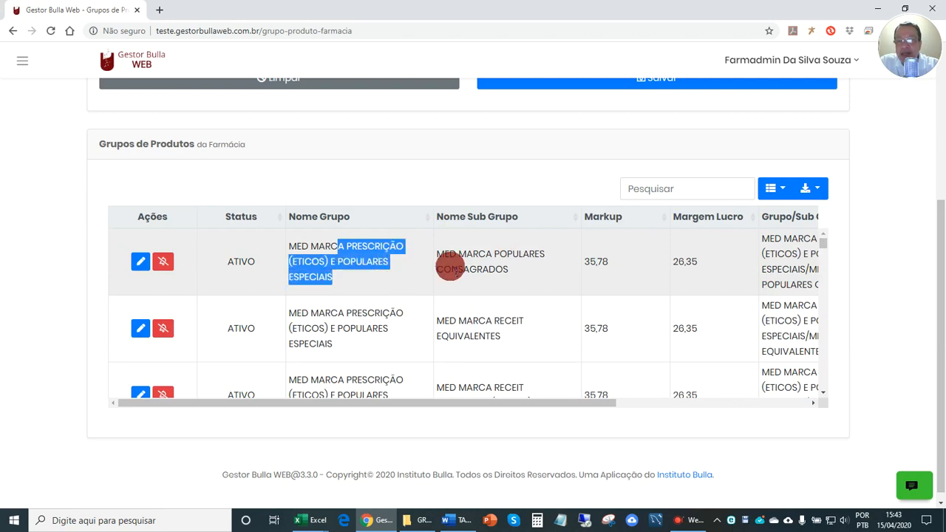
left_click_drag(450, 266, 491, 275)
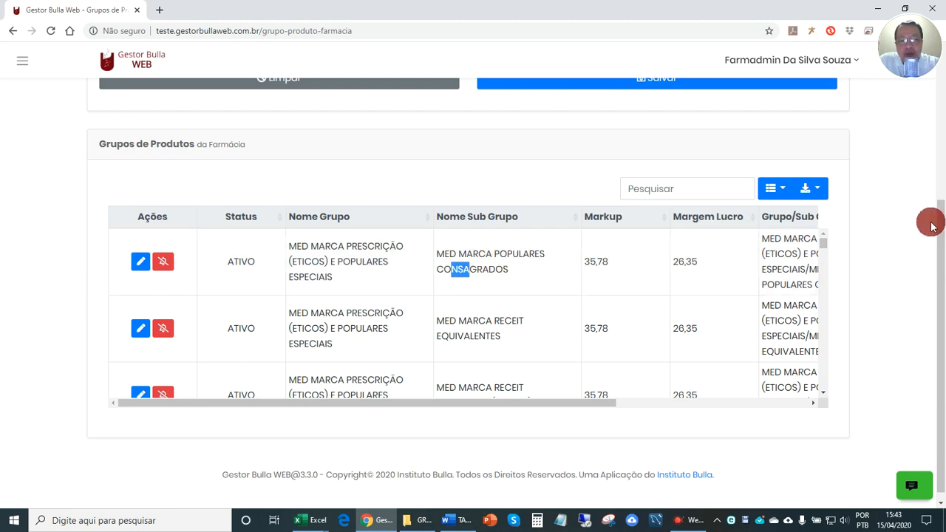
scroll(929, 221, "up", 1)
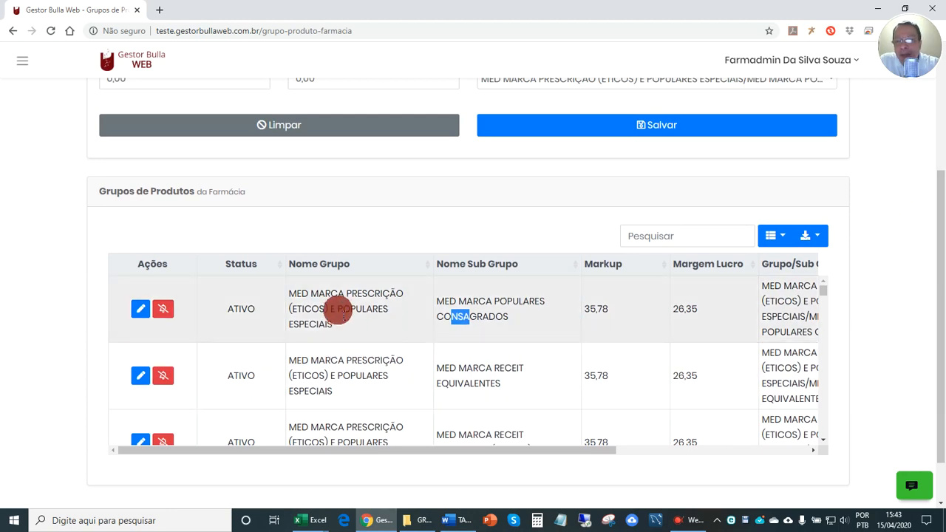
left_click(338, 311)
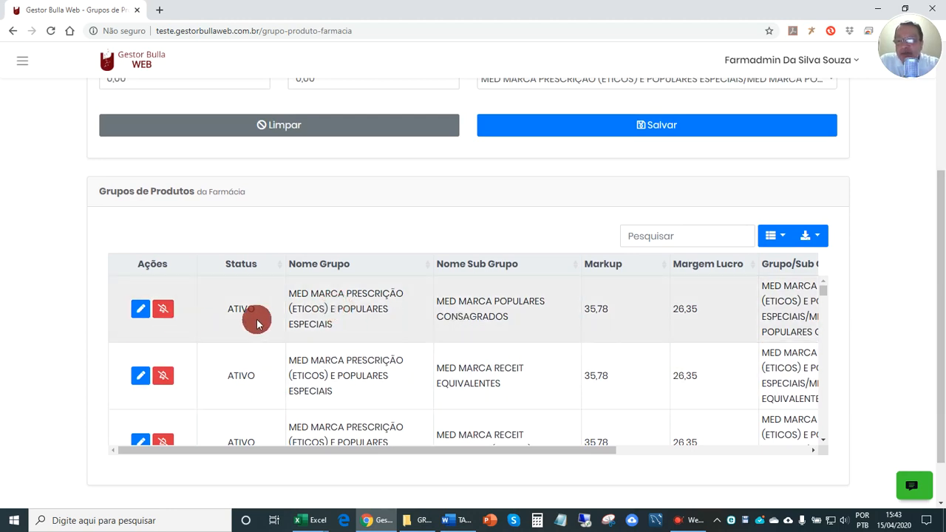
Select Farmacia Bulla3 Matriz Ltda as the pharmacy and load the MED MARCA POPULARES CONSAGRADOS record for editing
left_click(146, 316)
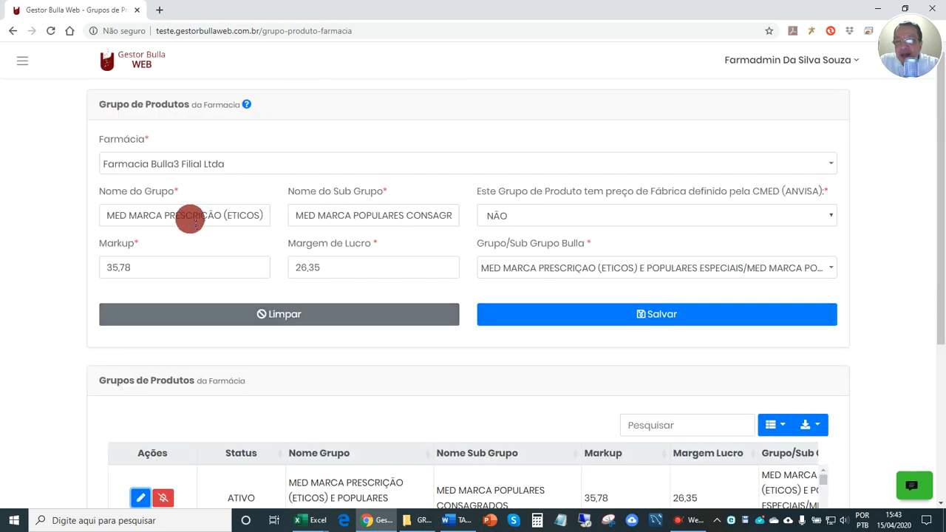
left_click(275, 169)
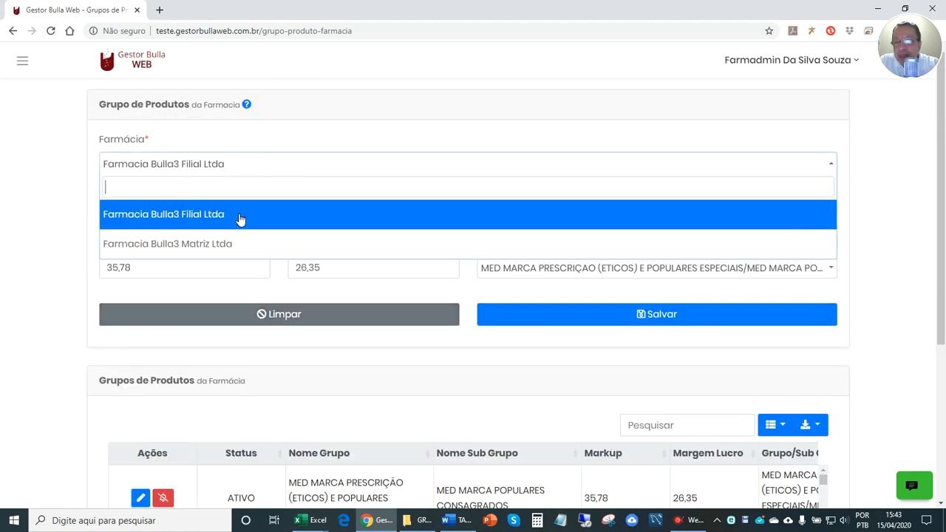
left_click(226, 245)
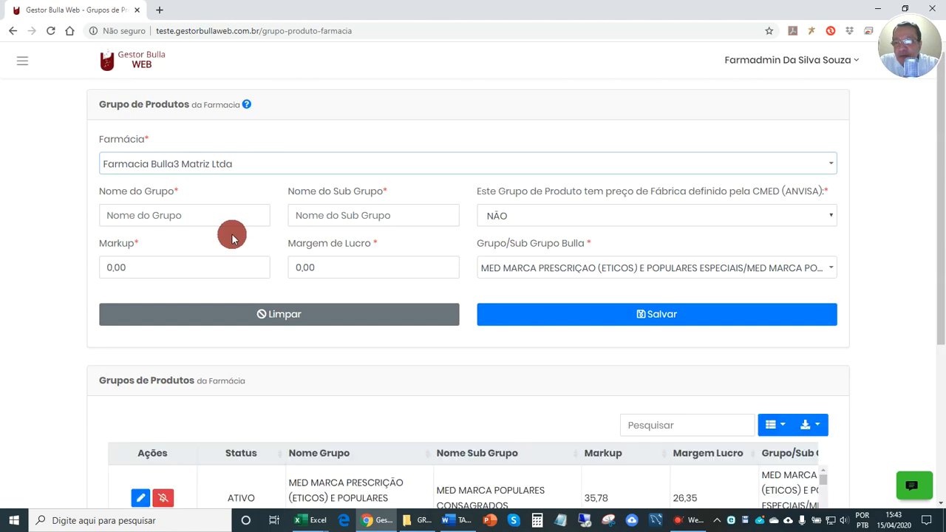
scroll(222, 442, "down", 2)
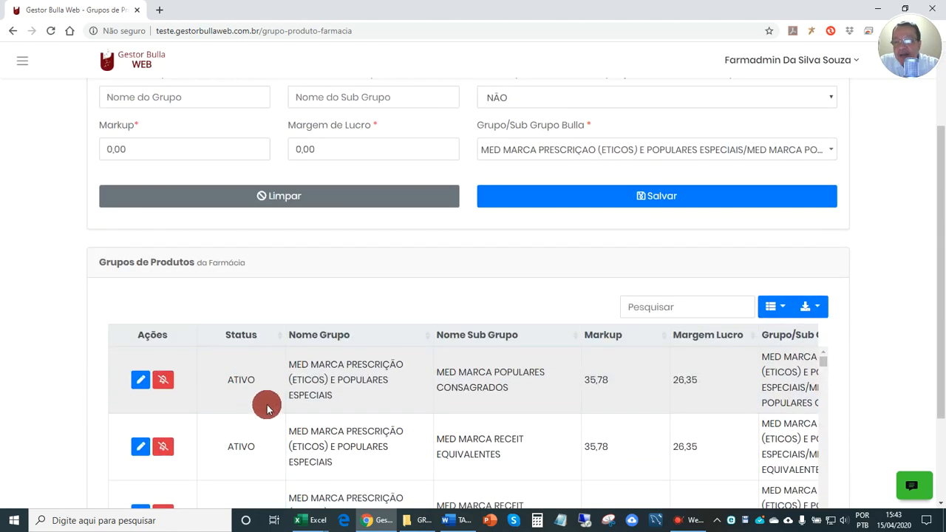
left_click(141, 379)
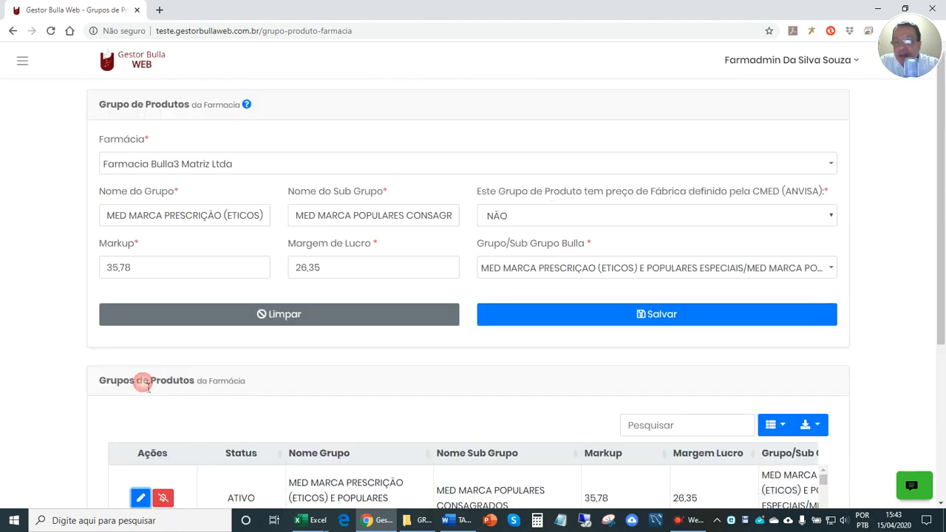
Replace the group name of the loaded record with "Linha A Ético"
left_click_drag(223, 215, 108, 215)
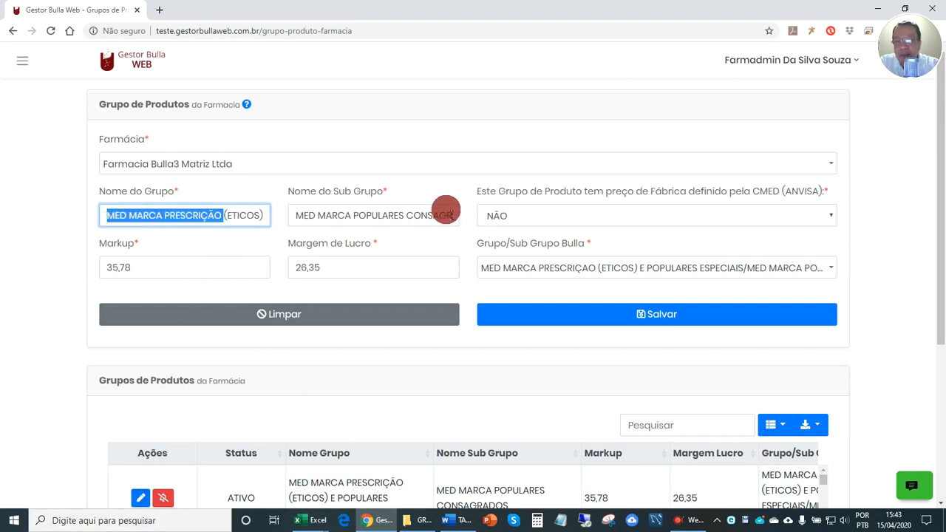
key("Delete")
key("Delete")
key("Delete")
key("Delete")
key("Delete")
key("Delete")
key("Delete")
key("Delete")
key("Delete")
key("Delete")
key("Delete")
key("Delete")
key("Delete")
key("Delete")
key("Delete")
key("Delete")
key("Delete")
key("Delete")
key("Delete")
key("Delete")
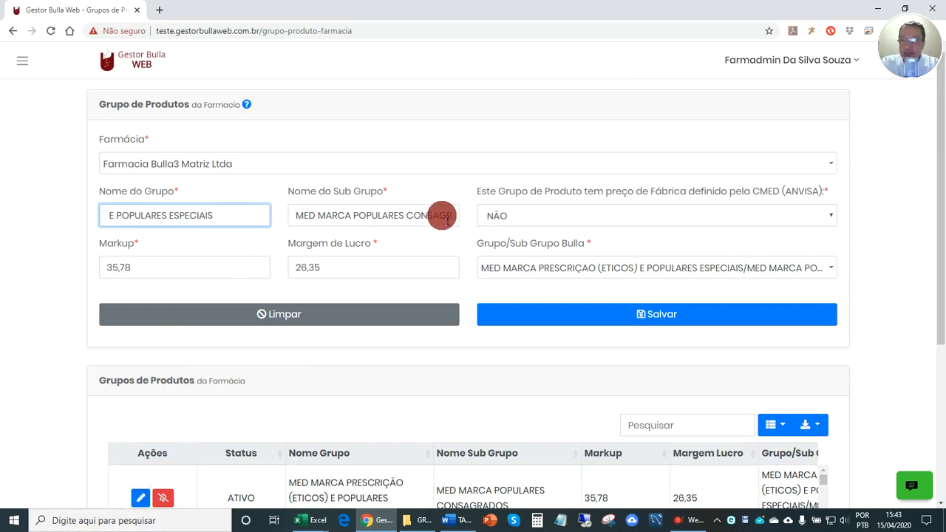
key("Delete")
key("Delete")
key("Delete")
key("Delete")
key("Delete")
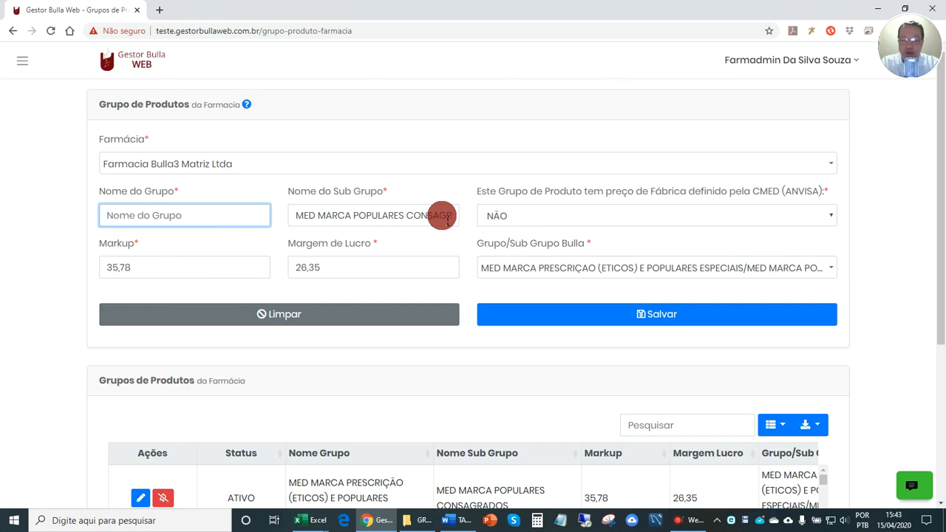
type("Lina")
key("BackSpace")
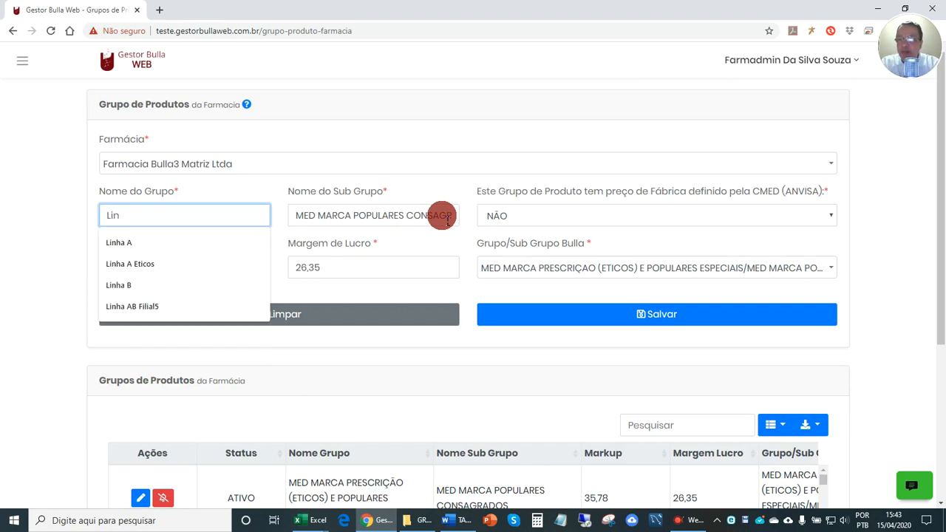
type("ha")
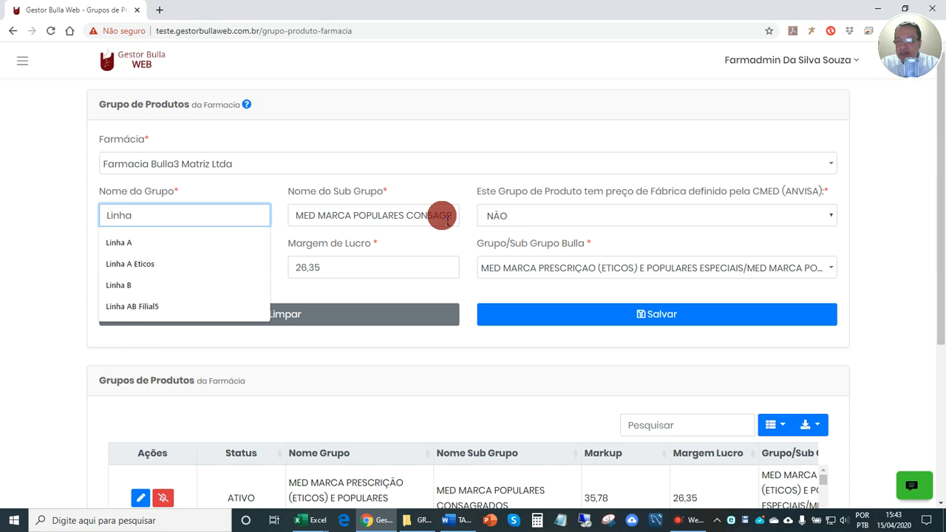
type(" A Ético")
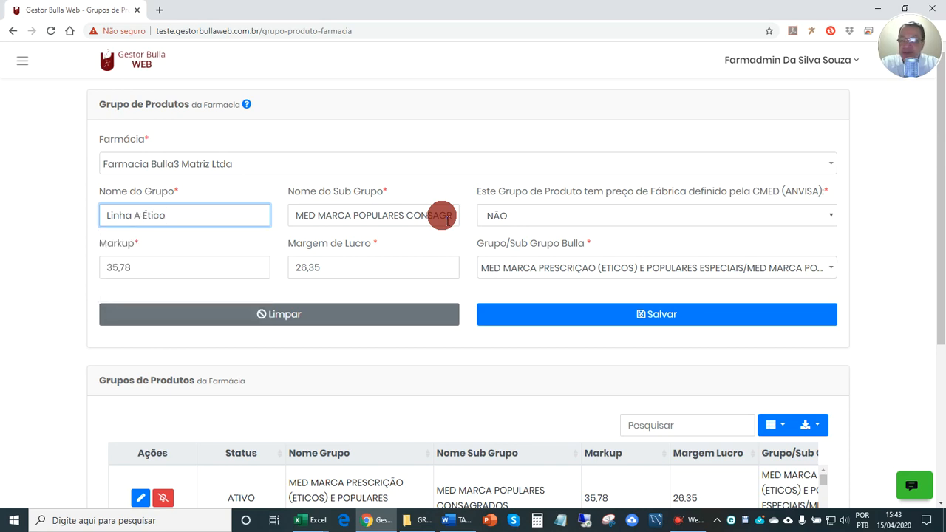
Replace the subgroup name of the loaded record with "Não Tarjado"
left_click(444, 216)
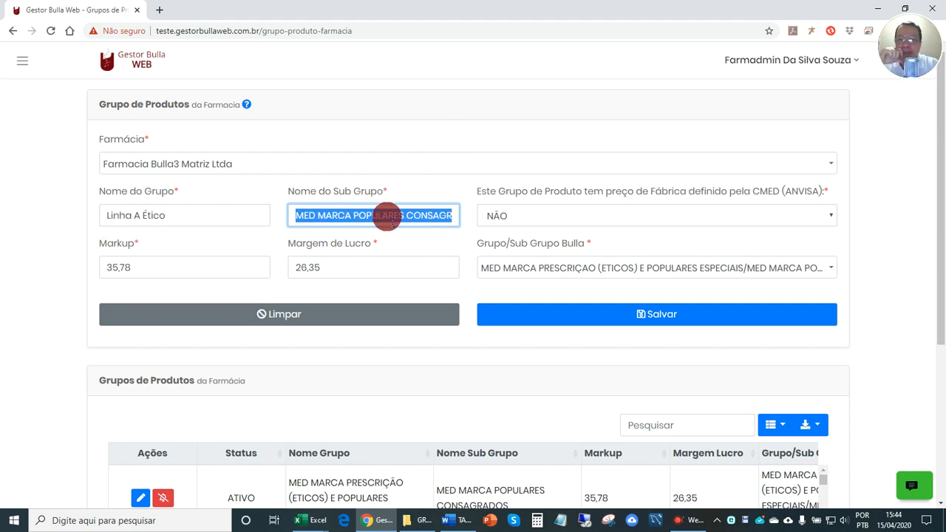
key("BackSpace")
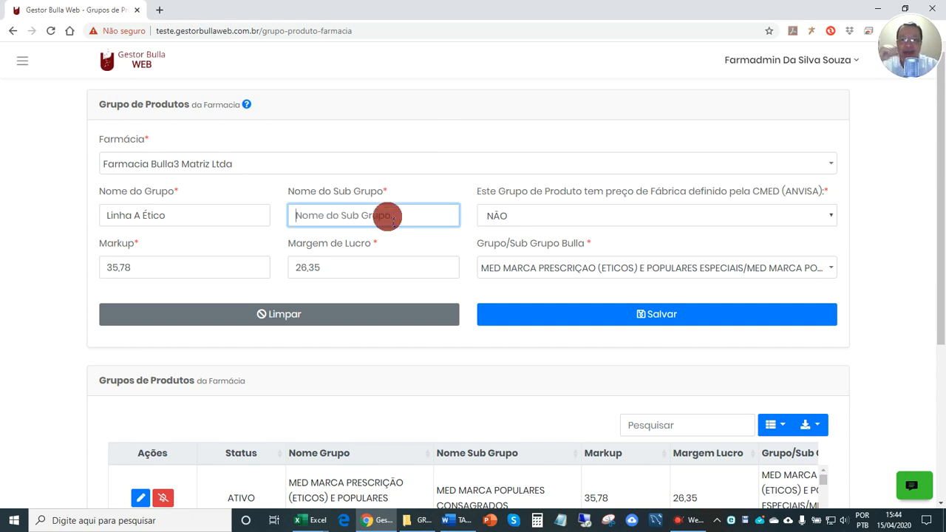
type("Nã")
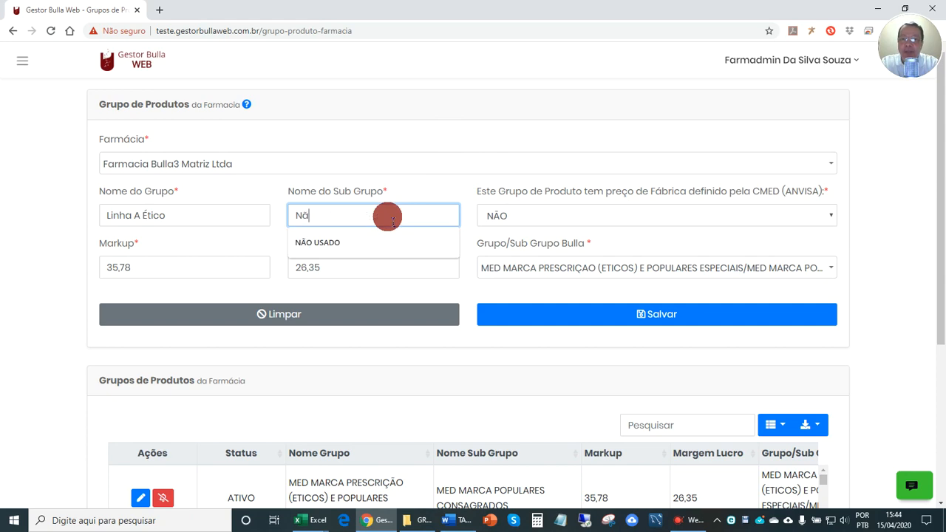
type("o Tar")
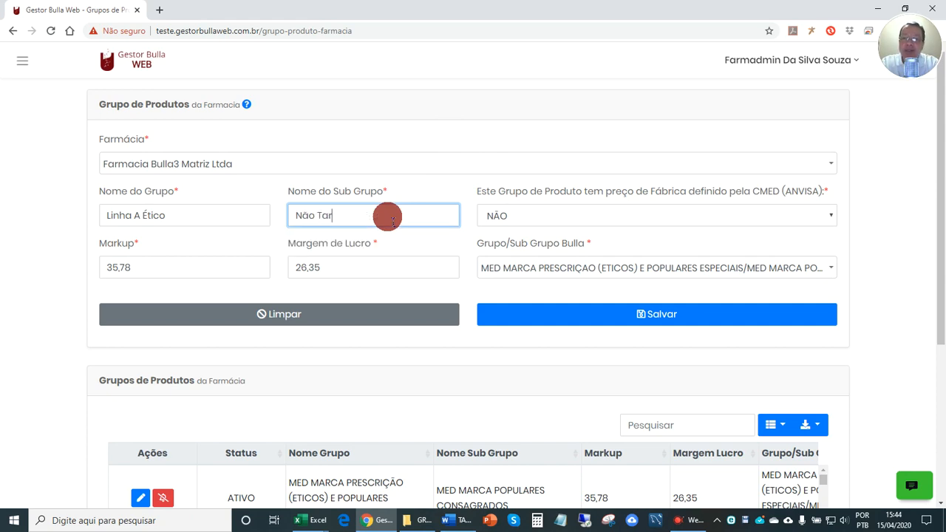
type("jados")
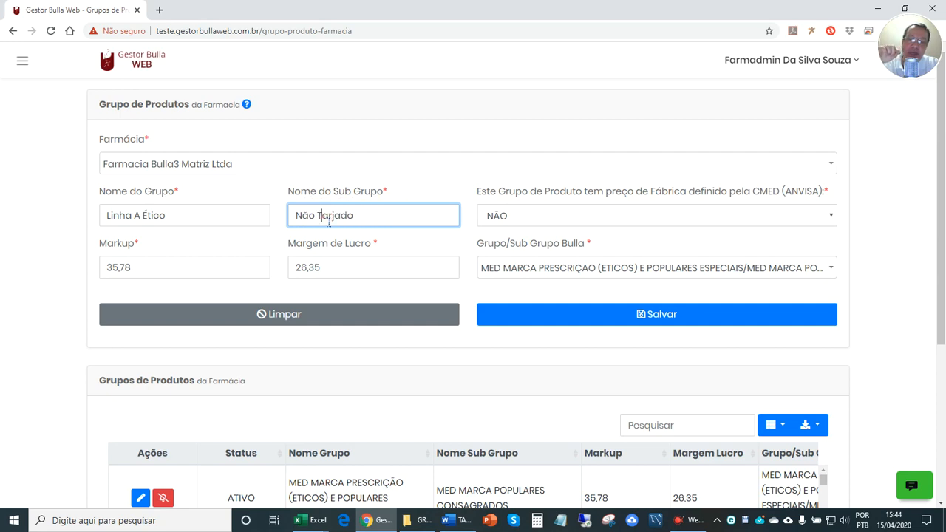
Review the newly entered subgroup name and its field label in the product group form
left_click_drag(299, 219, 372, 220)
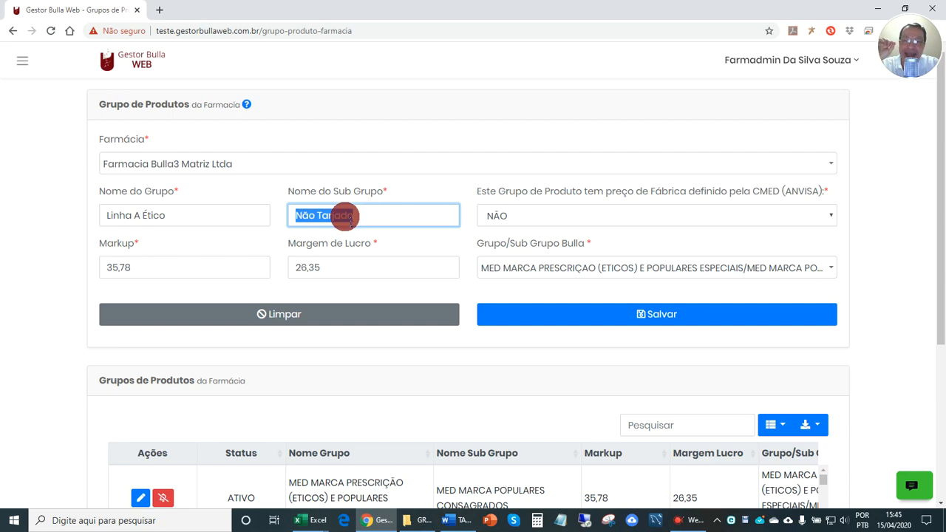
left_click(346, 216)
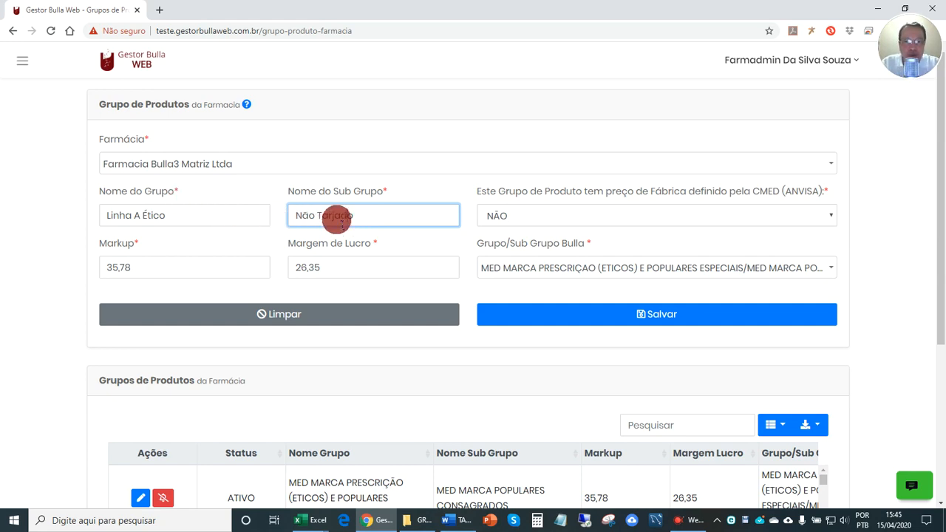
left_click_drag(342, 216, 299, 216)
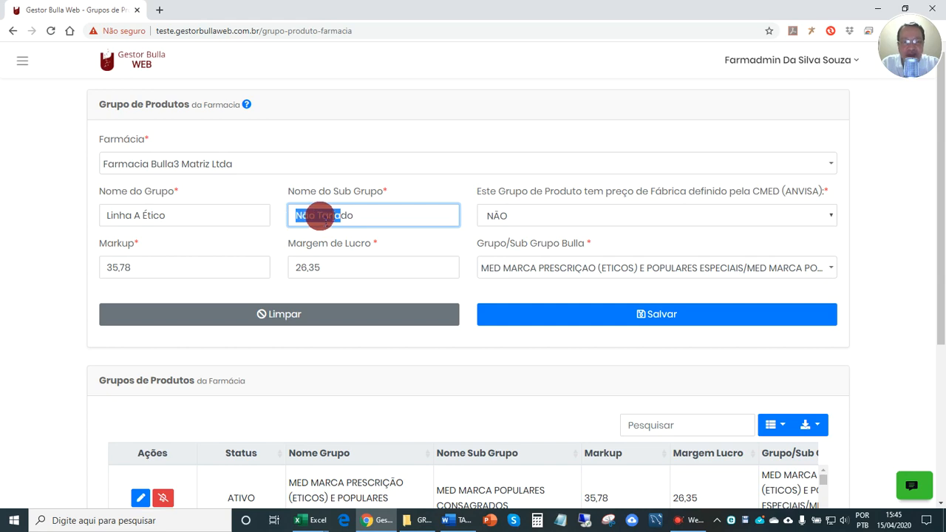
left_click(328, 215)
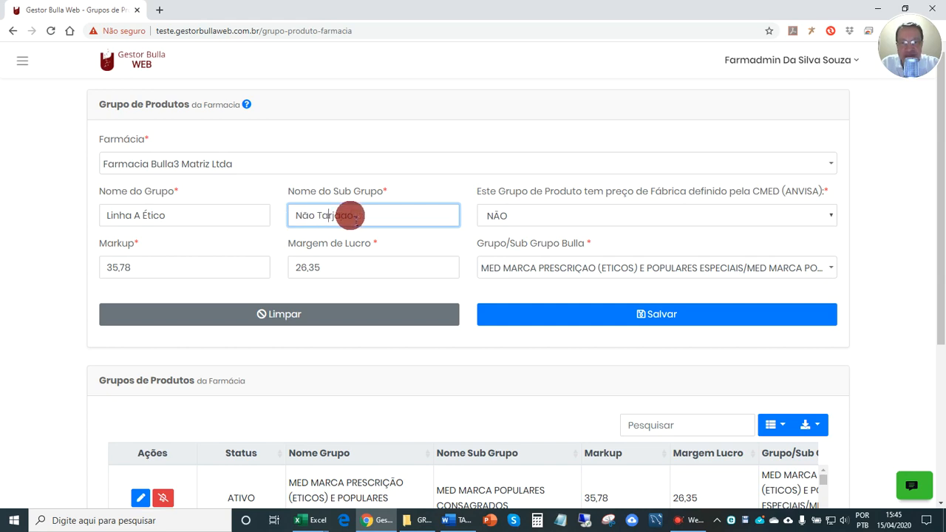
left_click_drag(350, 215, 303, 223)
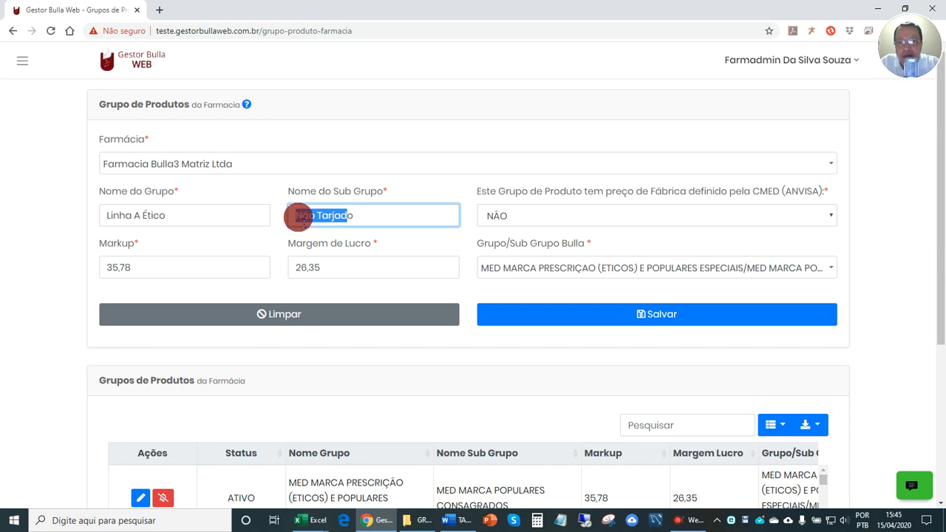
left_click(295, 194)
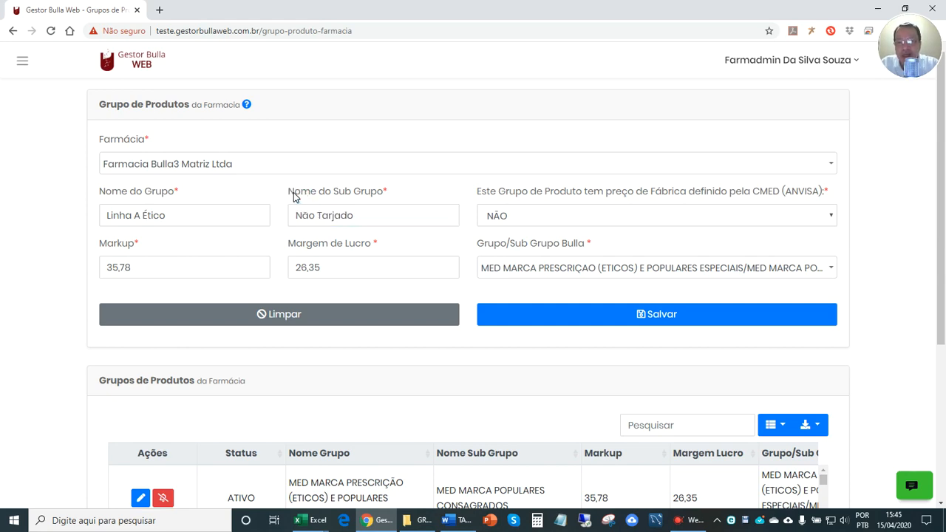
left_click_drag(293, 195, 385, 193)
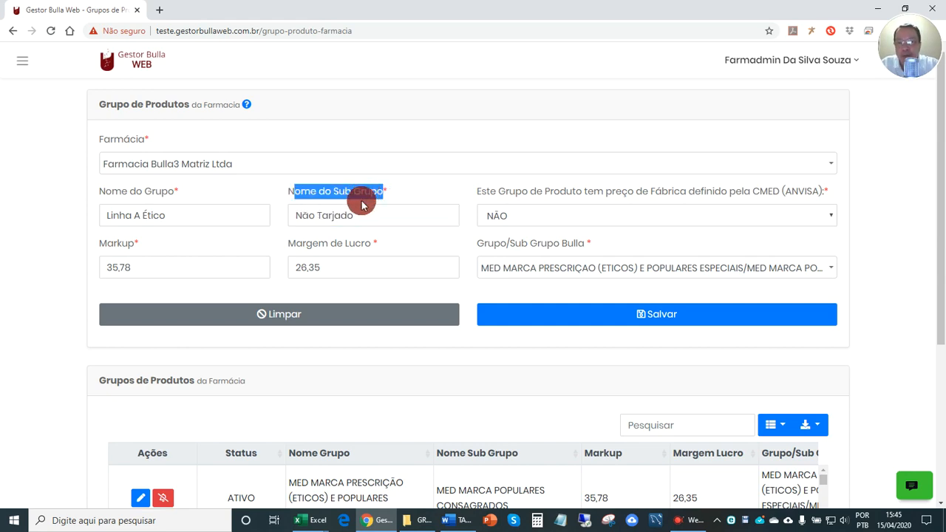
left_click_drag(295, 218, 357, 218)
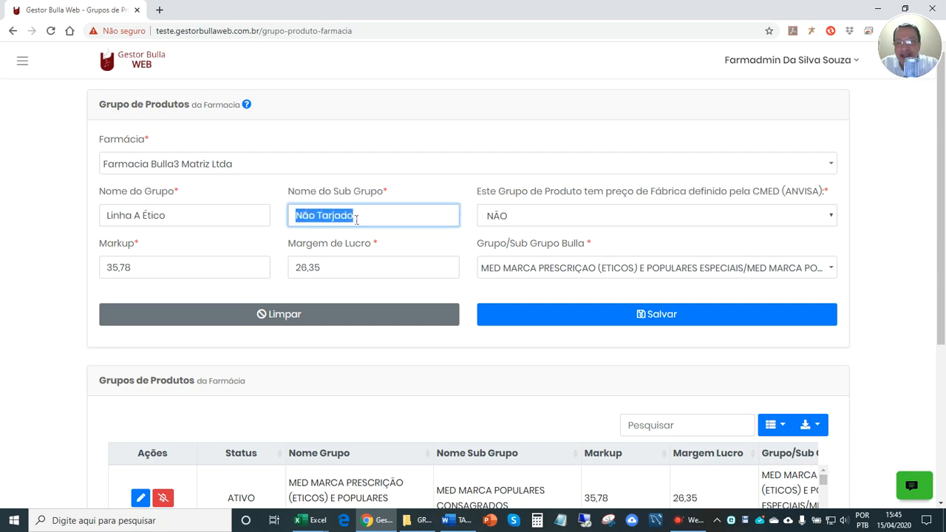
Check the group name and subgroup name entered for the loaded record
left_click(356, 218)
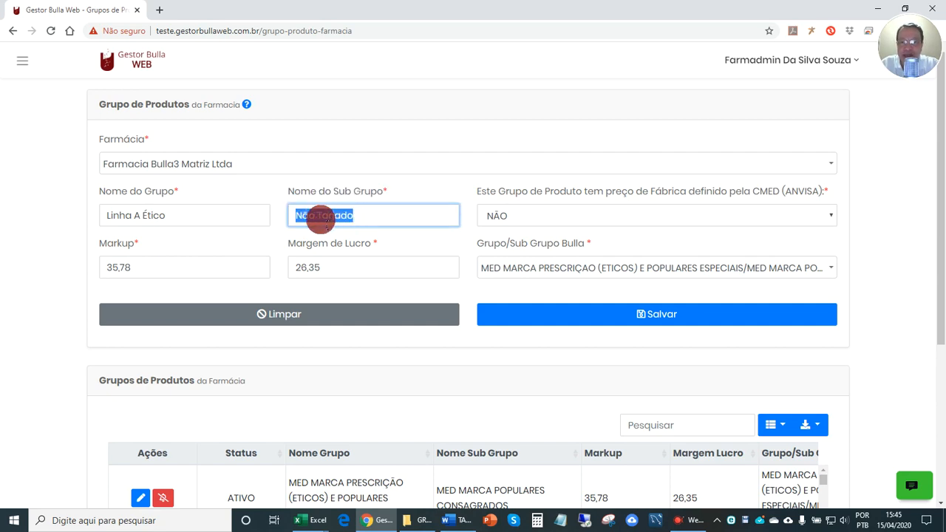
left_click(191, 216)
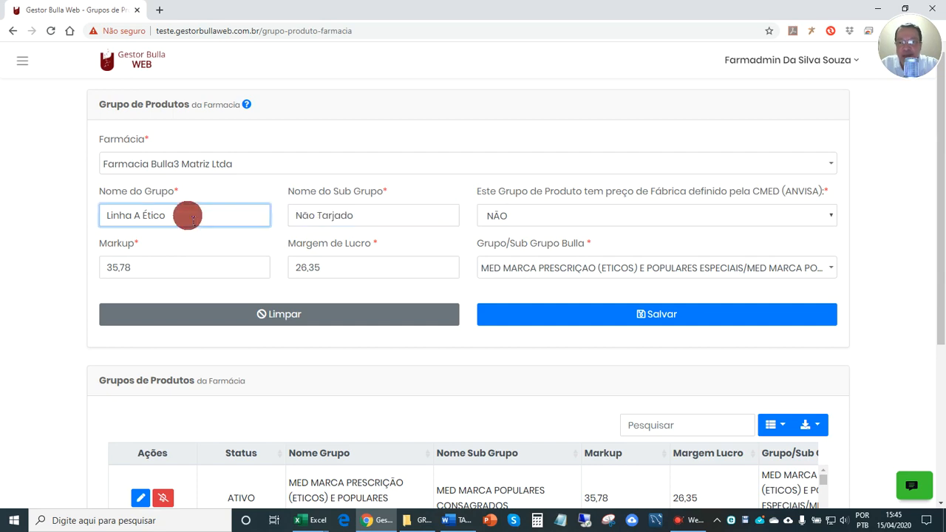
left_click_drag(188, 215, 111, 218)
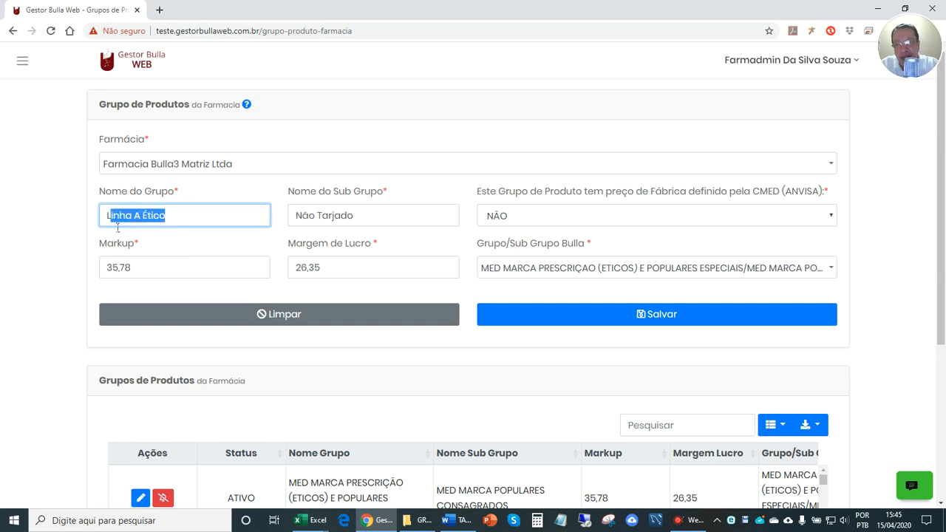
left_click(328, 222)
left_click_drag(372, 219, 299, 222)
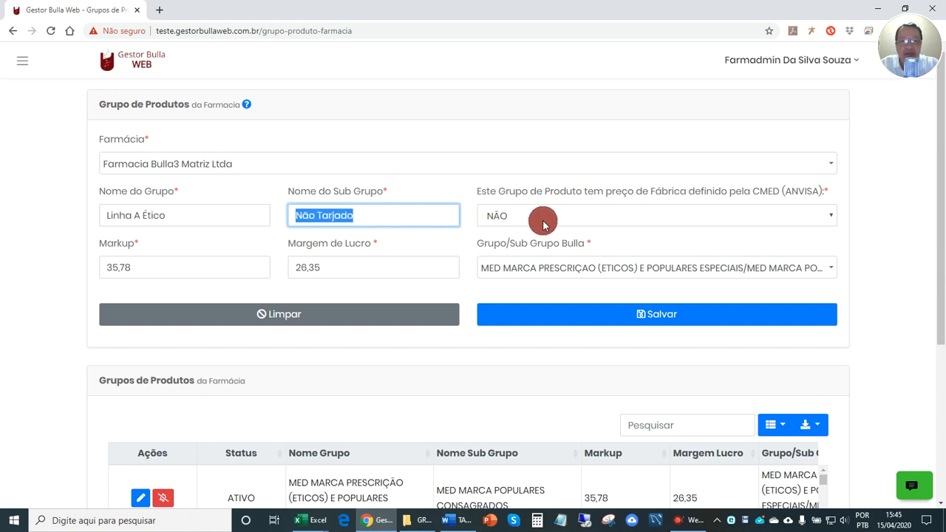
Set the question on whether this product group has a factory price defined by CMED (ANVISA) to SIM
left_click(488, 193)
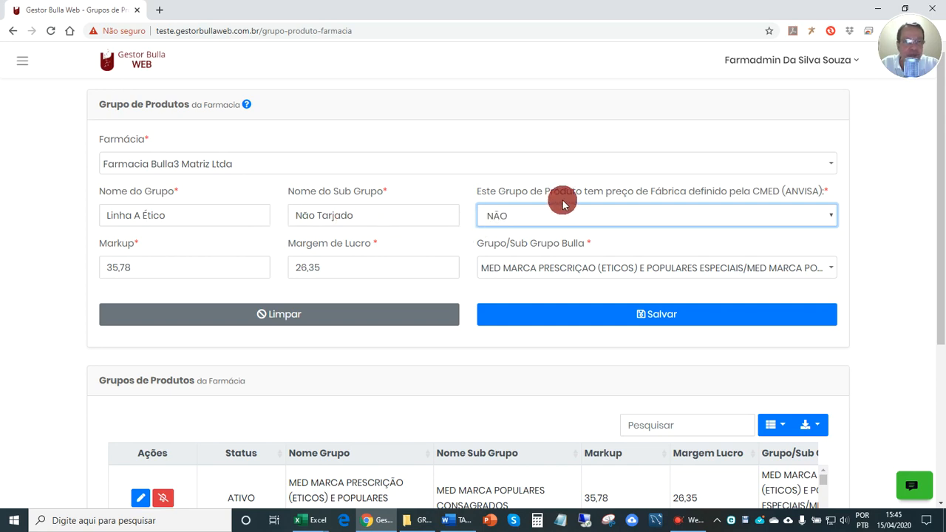
left_click_drag(572, 193, 822, 198)
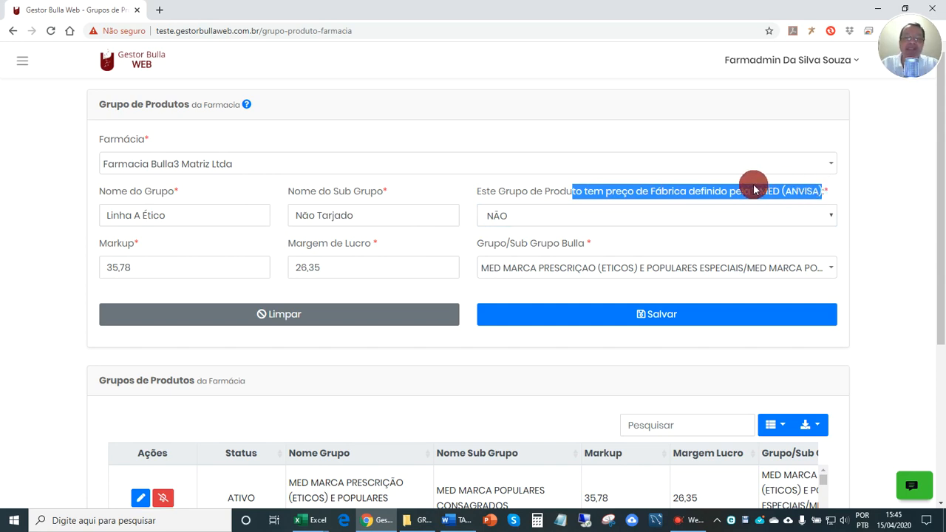
left_click(599, 216)
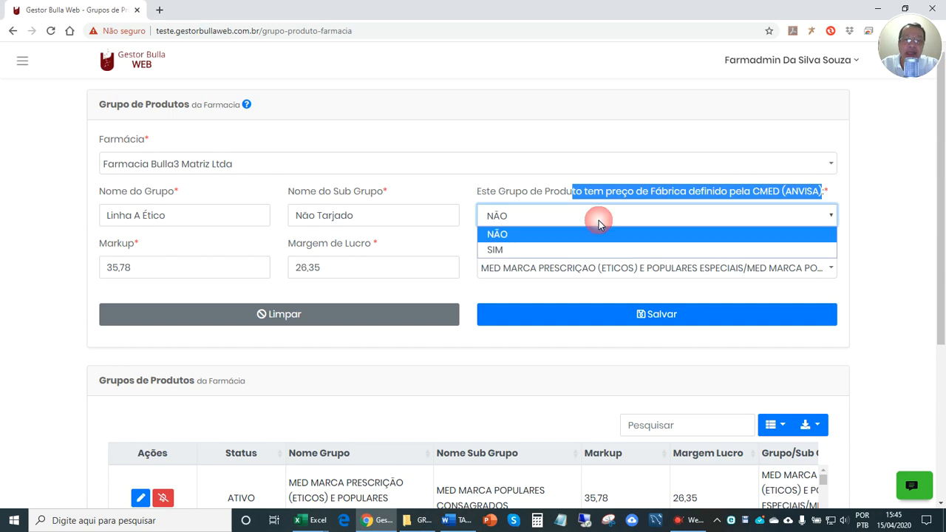
left_click(551, 250)
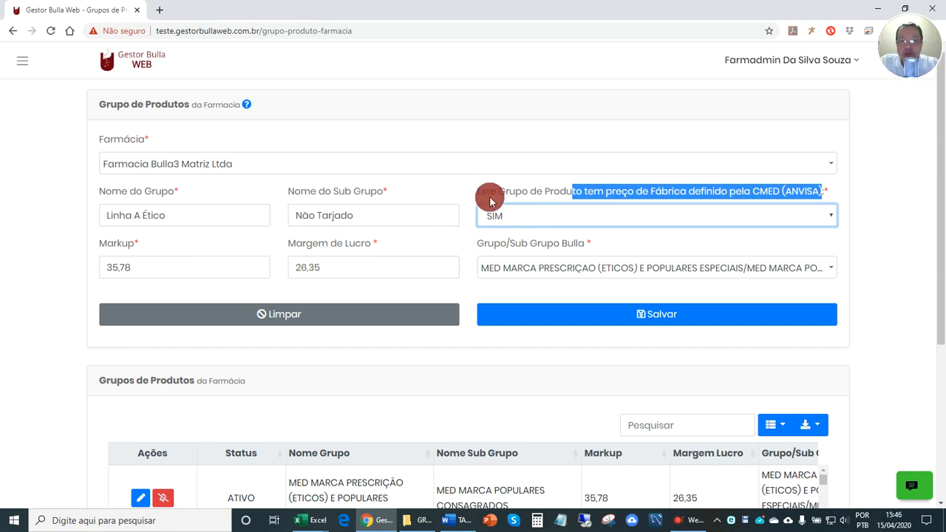
left_click_drag(481, 194, 732, 191)
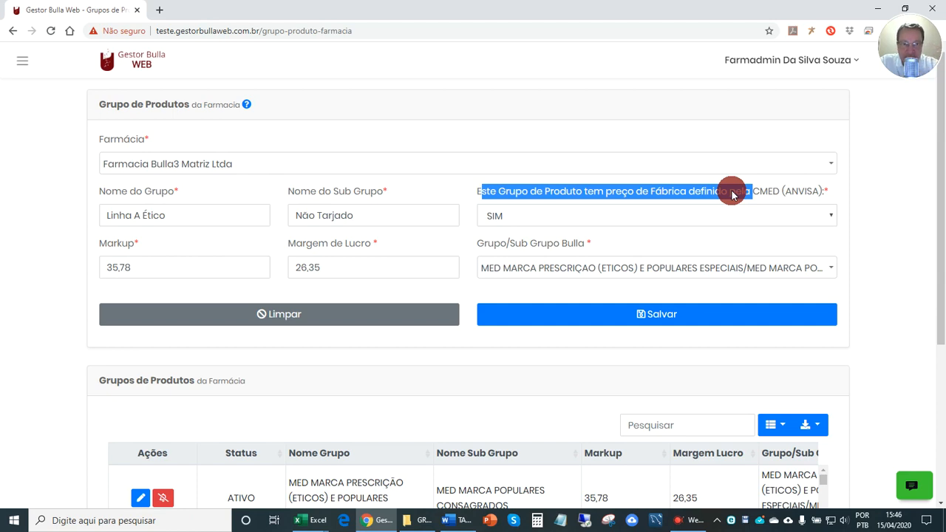
left_click(744, 215)
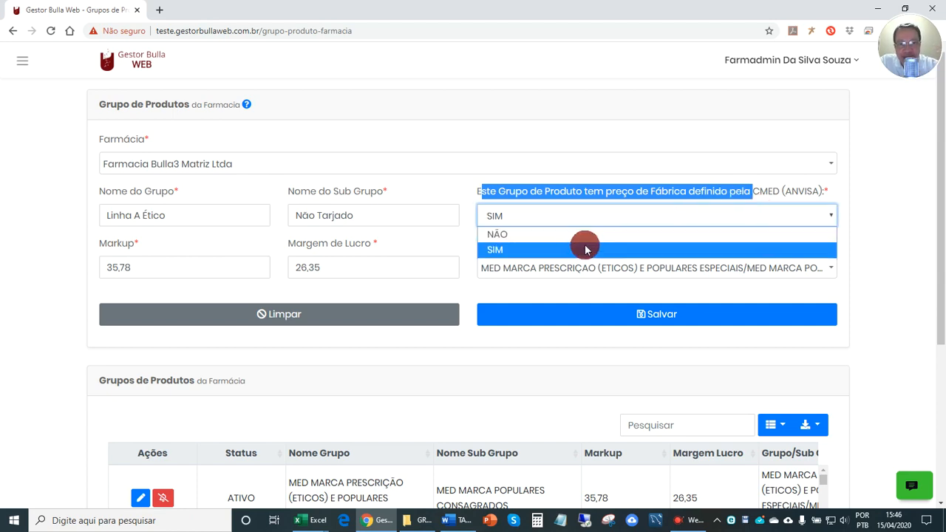
left_click(557, 249)
Examine the record's markup and profit margin in relation to its group name and CMED factory price setting
left_click(162, 266)
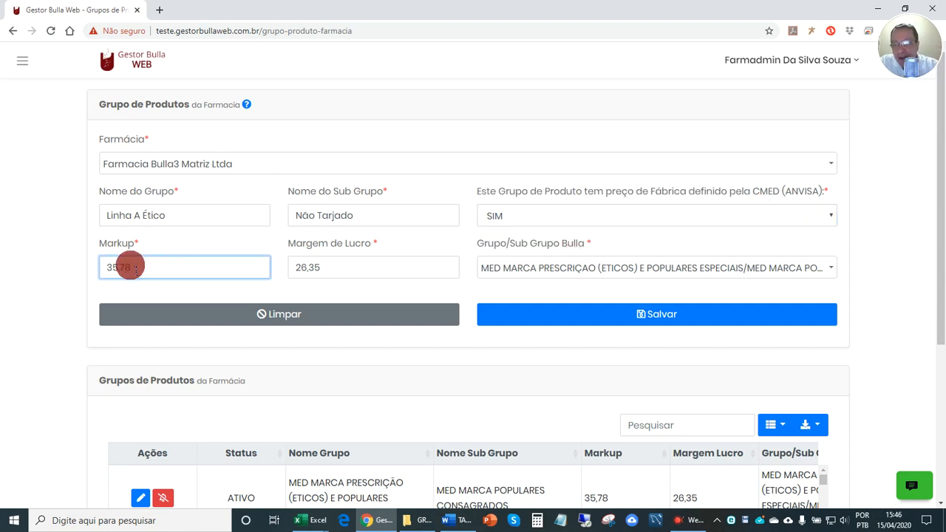
left_click_drag(108, 267, 128, 268)
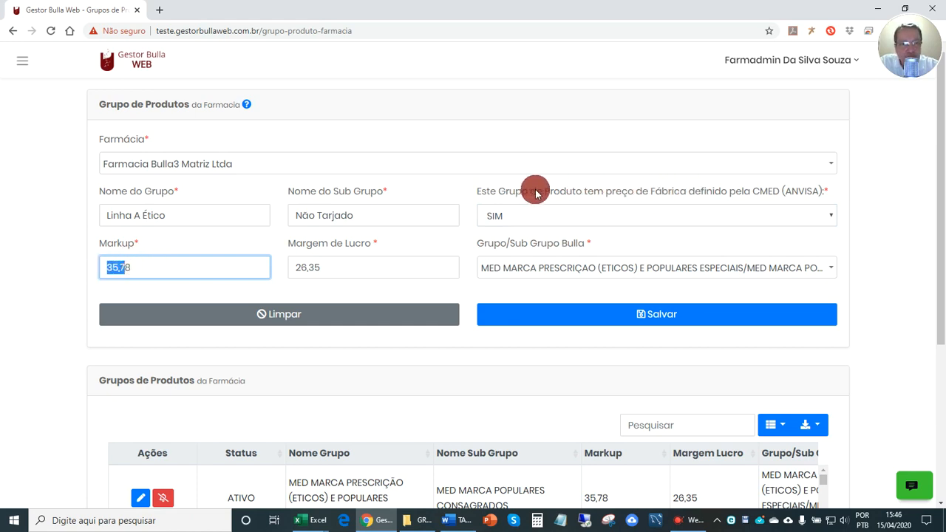
left_click_drag(165, 215, 133, 215)
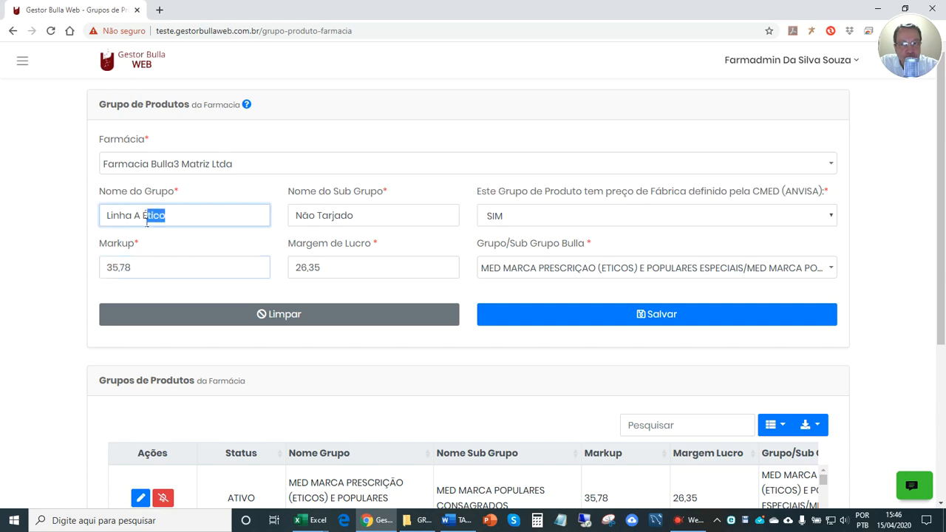
left_click_drag(623, 196, 735, 205)
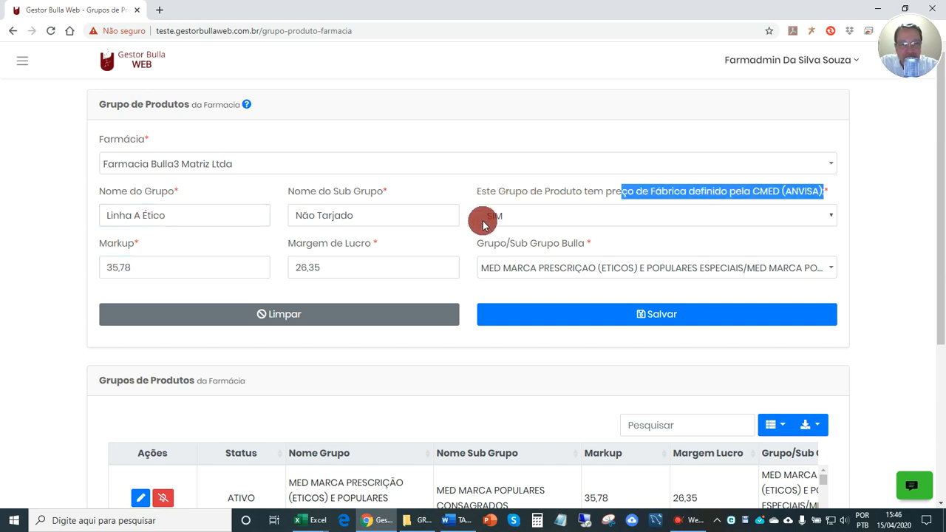
left_click(148, 269)
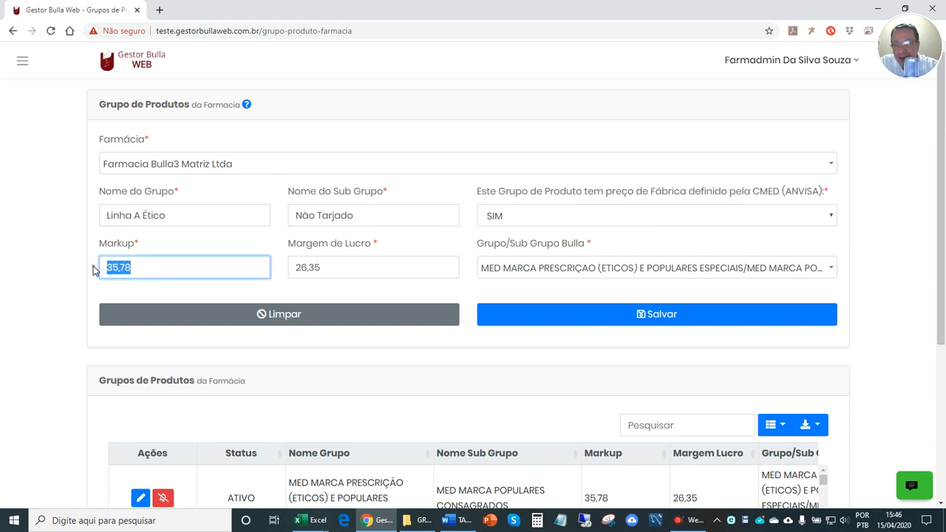
left_click(145, 278)
left_click(329, 269)
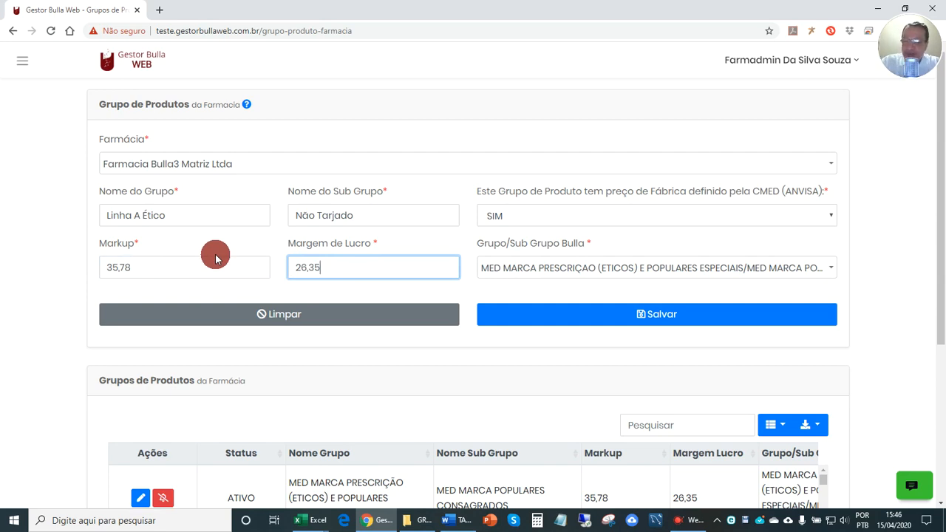
key("Tab")
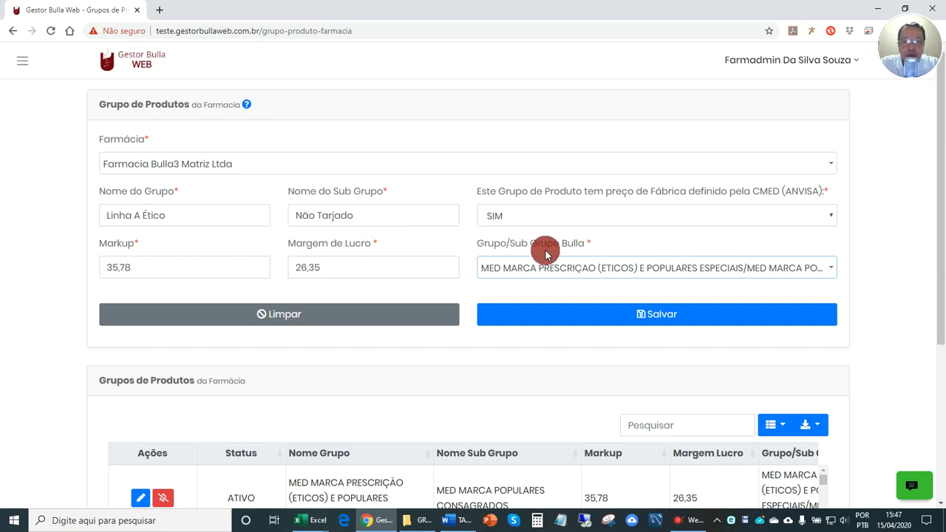
Browse the Bulla group/subgroup options and choose PERFUMARIAS E CORRELATOS/CORRELATOS ALIMENTOS ESPECIAIS for the record
left_click(832, 268)
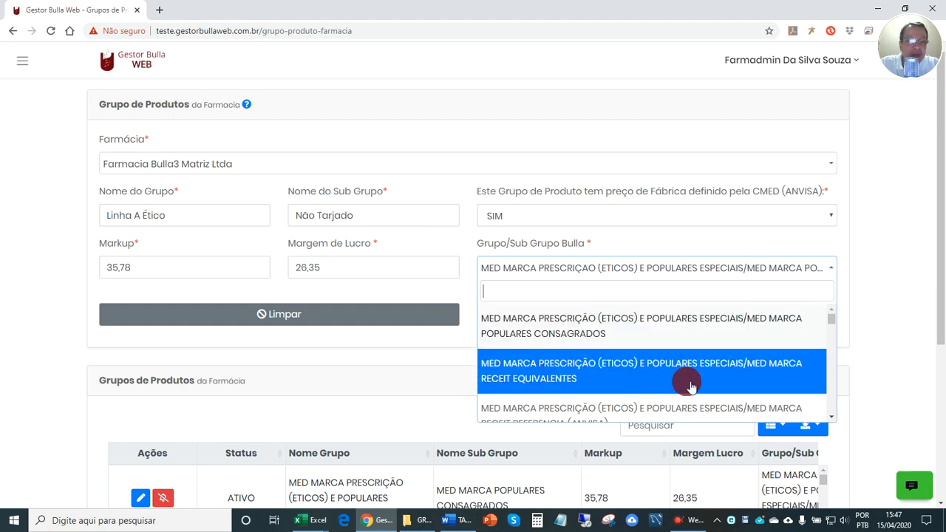
left_click(832, 419)
left_click(832, 418)
left_click(832, 418)
left_click(833, 419)
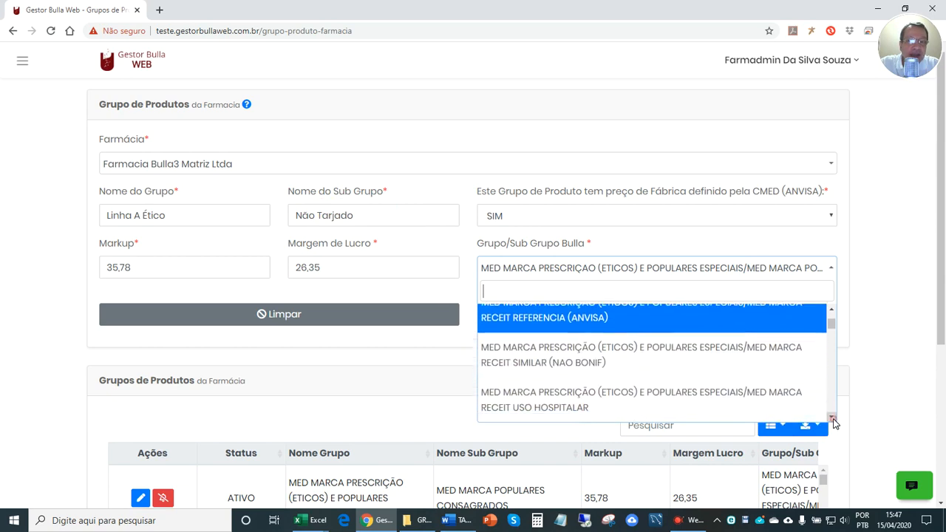
left_click(832, 419)
left_click(832, 419)
left_click(832, 419)
left_click(832, 418)
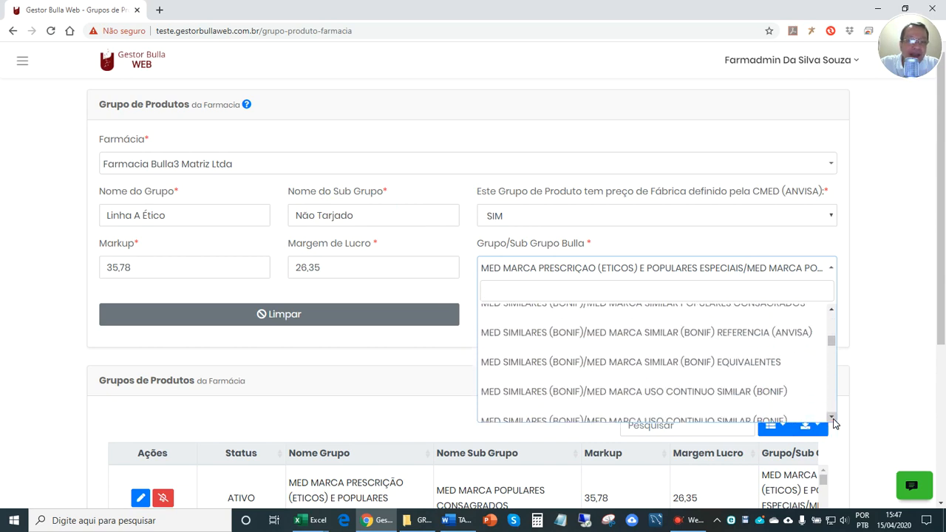
left_click(833, 419)
left_click(832, 418)
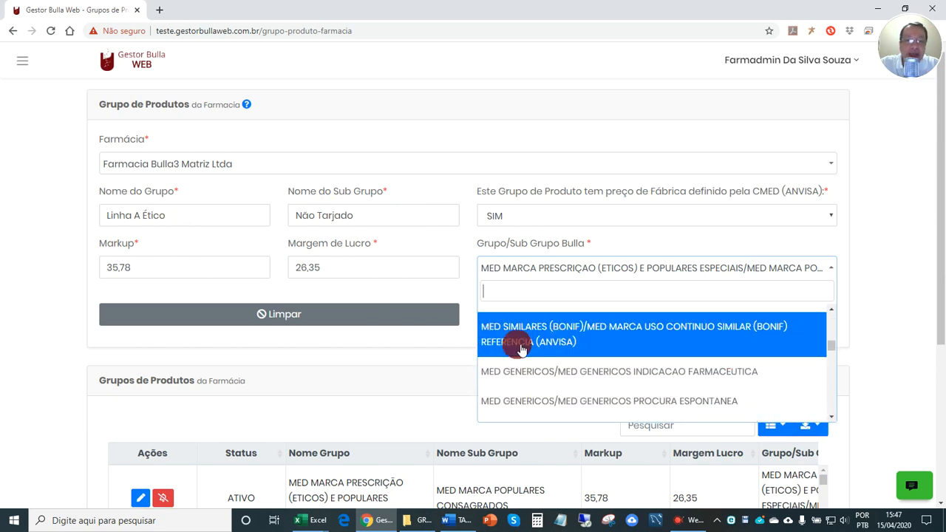
left_click_drag(833, 343, 837, 365)
left_click(593, 347)
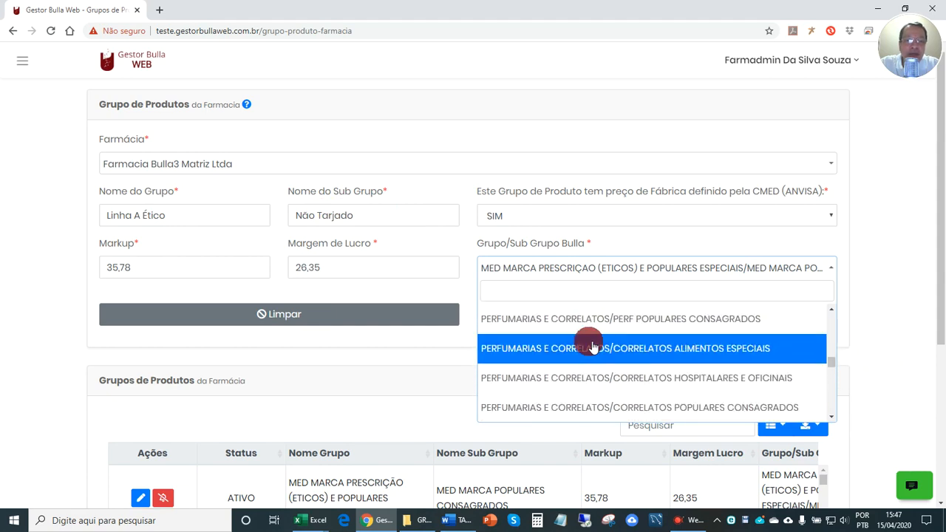
left_click(567, 345)
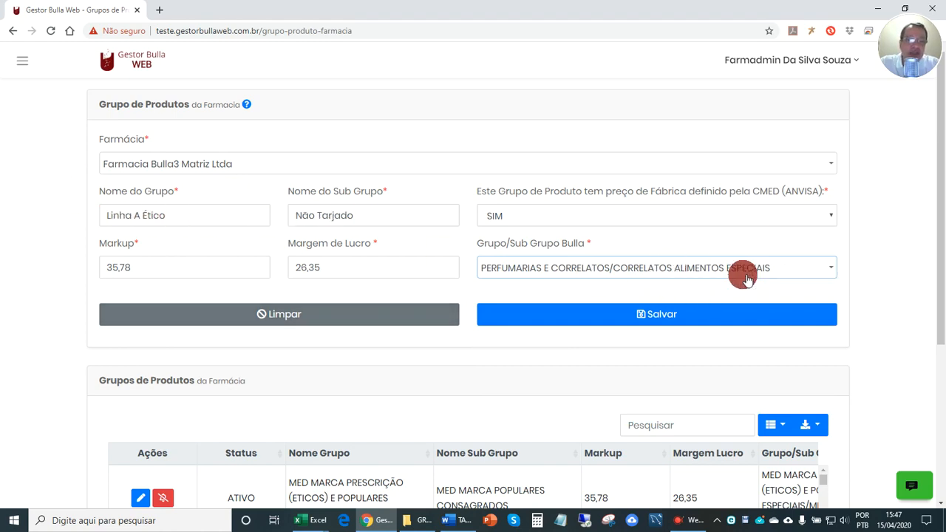
Set the Bulla group/subgroup to MED MARCA PRESCRIÇÃO (ETICOS) E POPULARES ESPECIAIS/MED MARCA POPULARES CONSAGRADOS and save the record
left_click(824, 268)
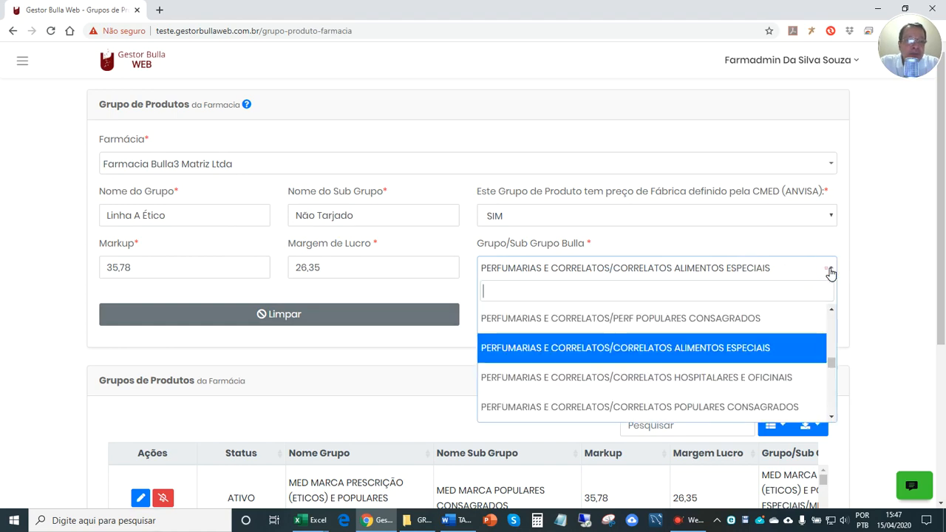
left_click_drag(832, 364, 830, 290)
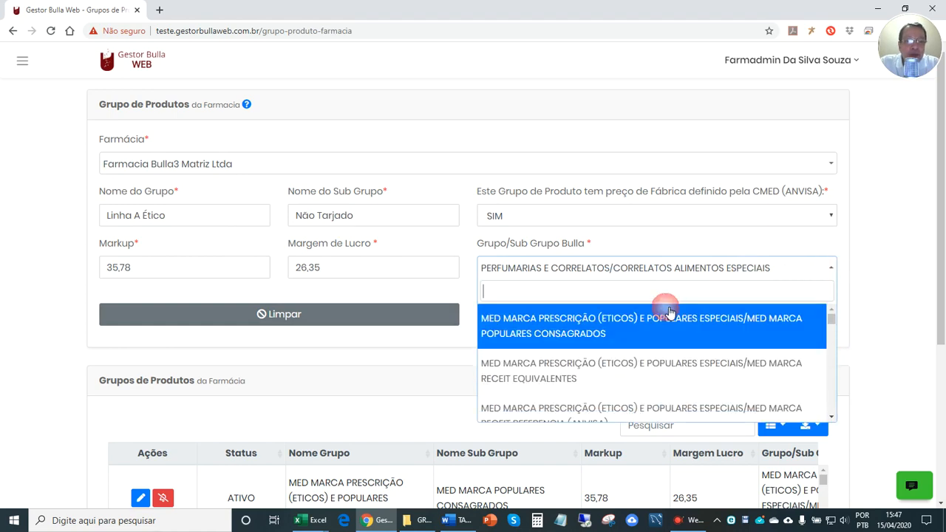
left_click(607, 331)
left_click(691, 313)
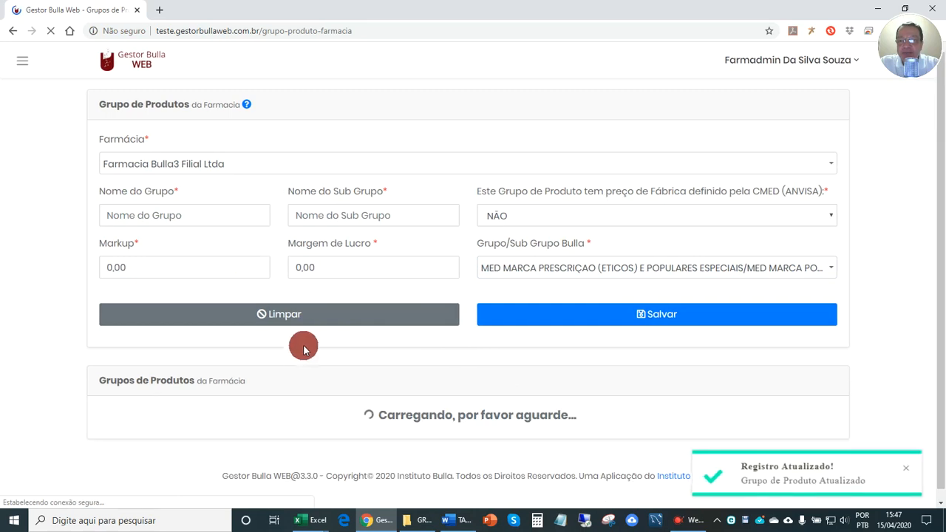
Sort the pharmacy's product groups by group name in descending order and look through the list for the renamed group
scroll(308, 407, "down", 2)
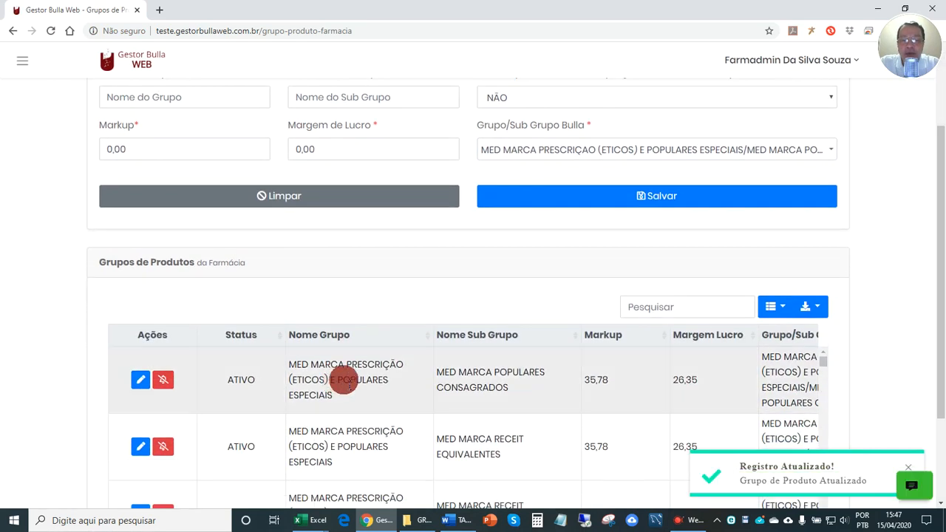
scroll(939, 343, "down", 1)
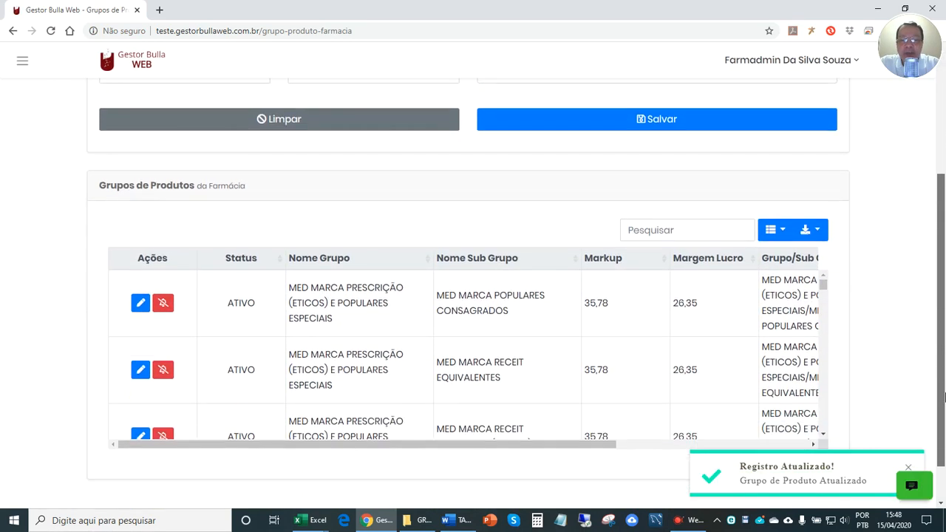
mouse_move(826, 288)
left_mouse_down()
mouse_move(825, 314)
mouse_move(825, 280)
left_mouse_up()
left_click(432, 262)
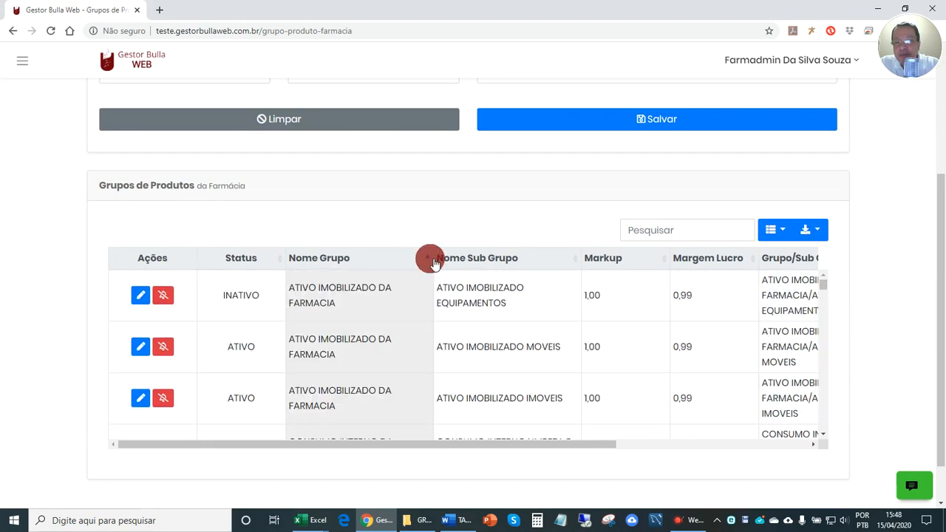
left_click(429, 258)
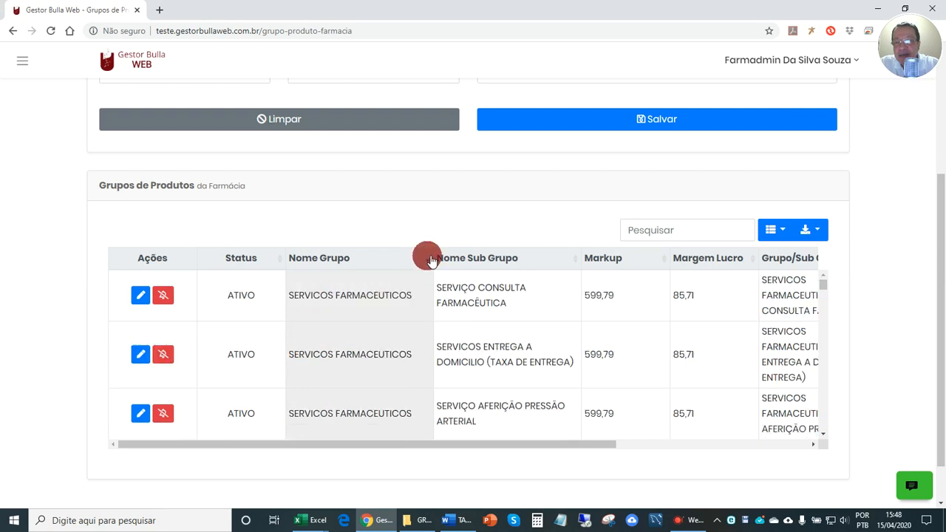
scroll(447, 306, "down", 10)
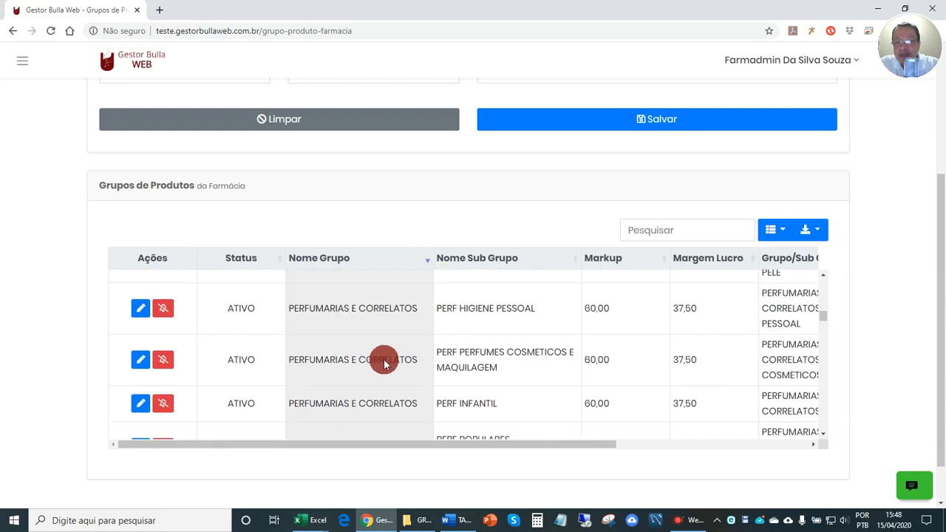
scroll(383, 362, "down", 10)
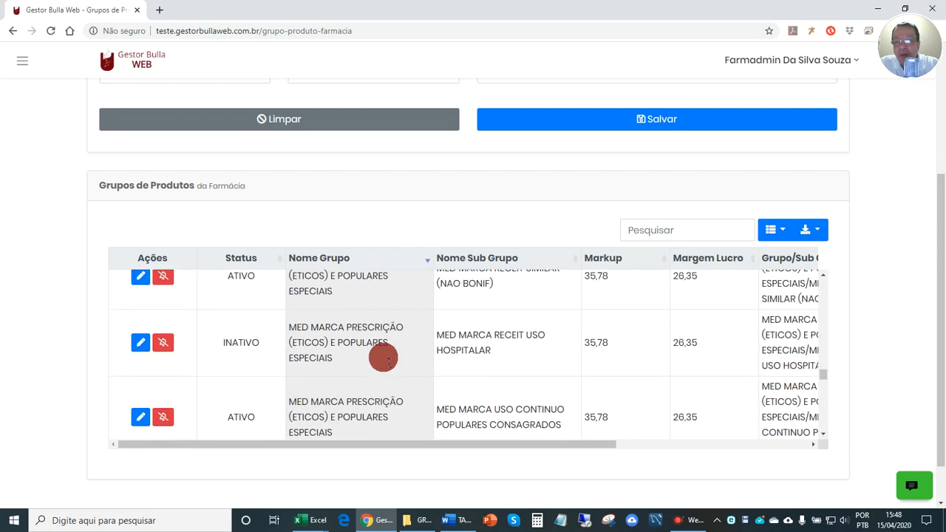
scroll(381, 369, "down", 4)
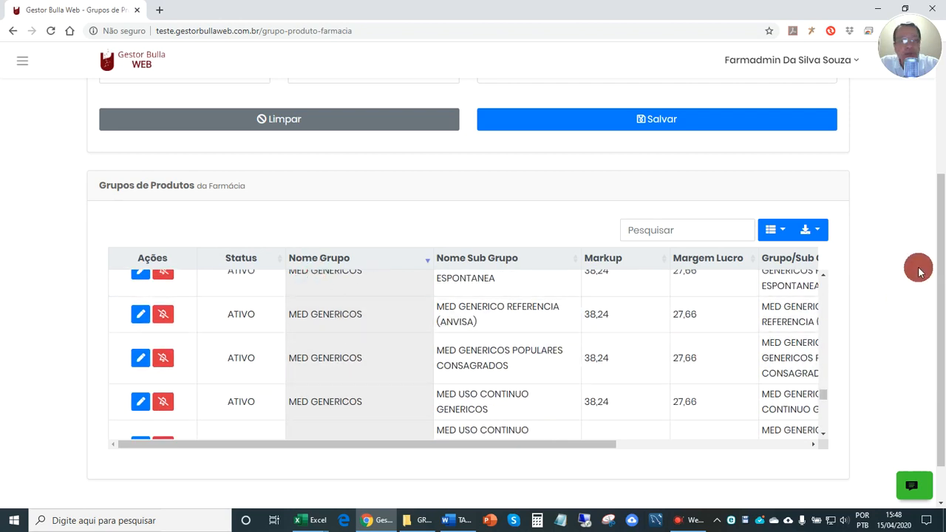
Select Farmacia Bulla3 Matriz Ltda as the pharmacy to load its product groups
left_click_drag(942, 222, 889, 110)
left_click(221, 164)
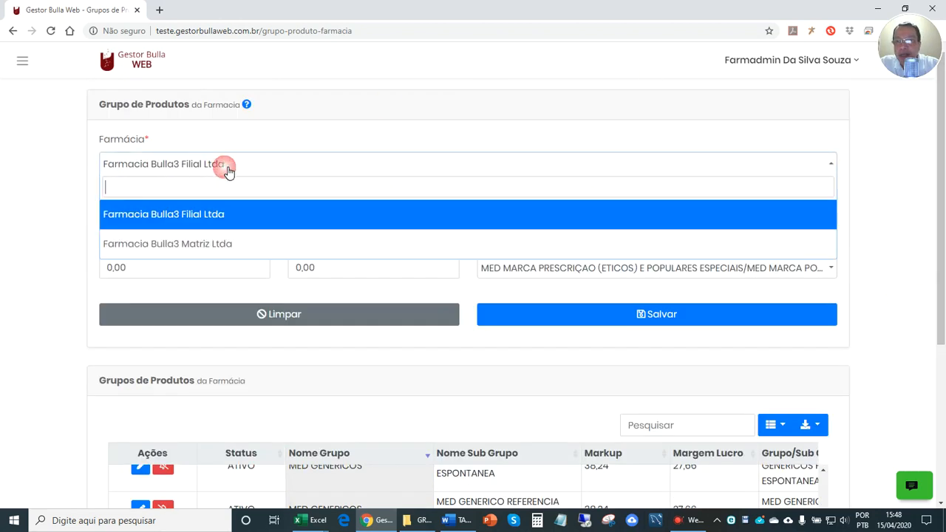
left_click(204, 244)
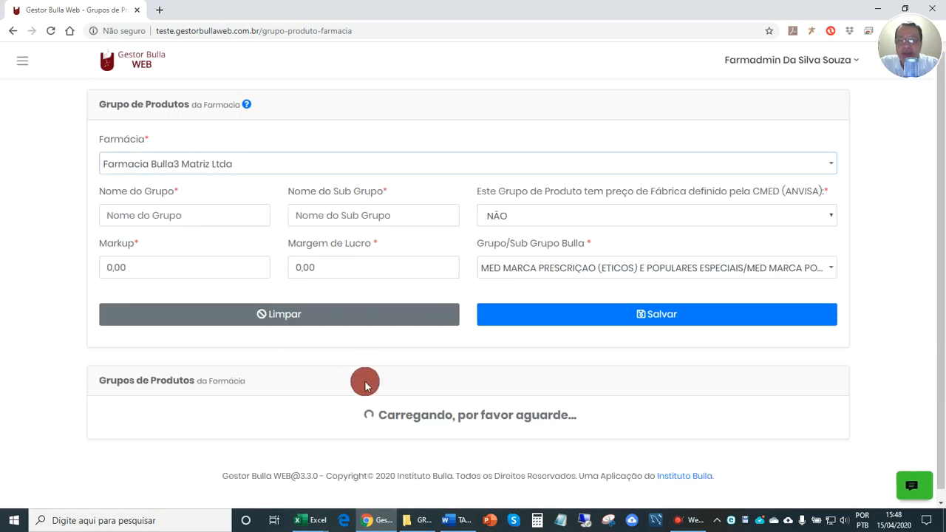
Find the Linha A Ético group in the pharmacy's list and check its markup and Markup Margem Lucro Oficial CMED setting
scroll(387, 382, "down", 3)
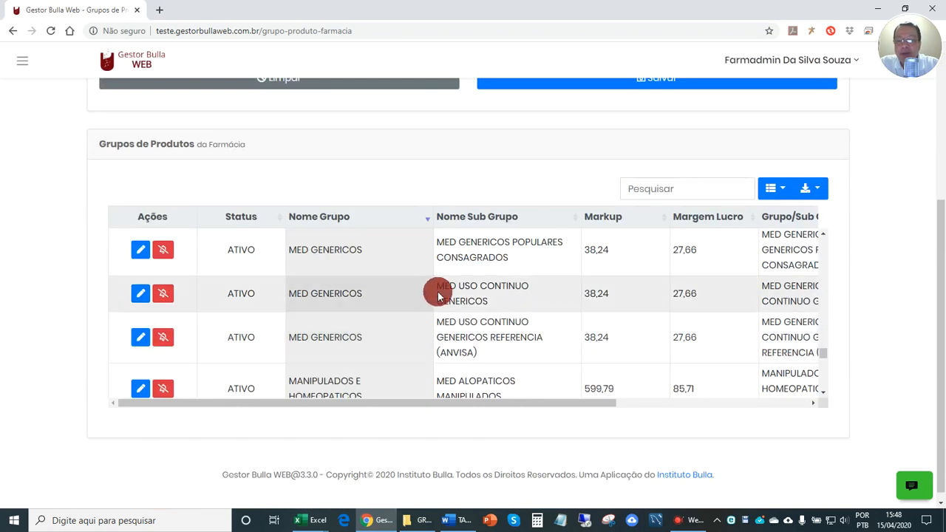
scroll(412, 277, "down", 5)
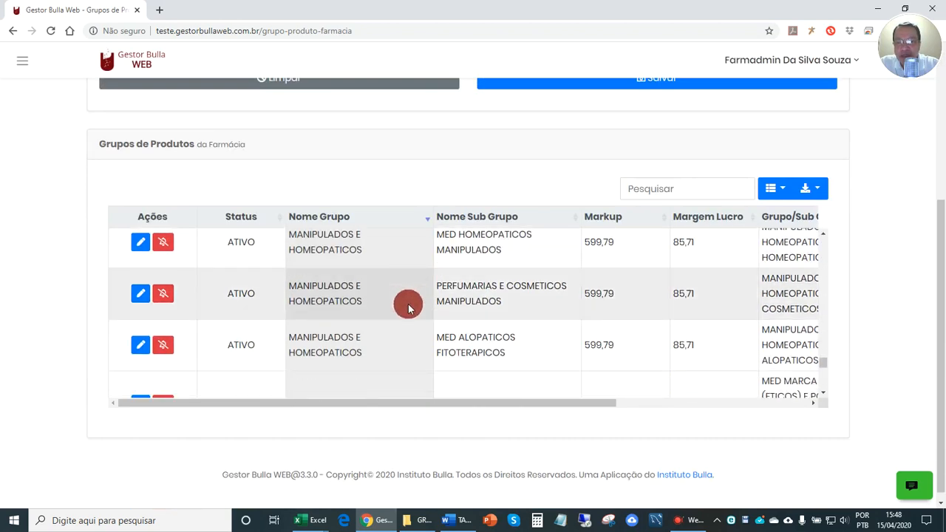
scroll(402, 324, "down", 1)
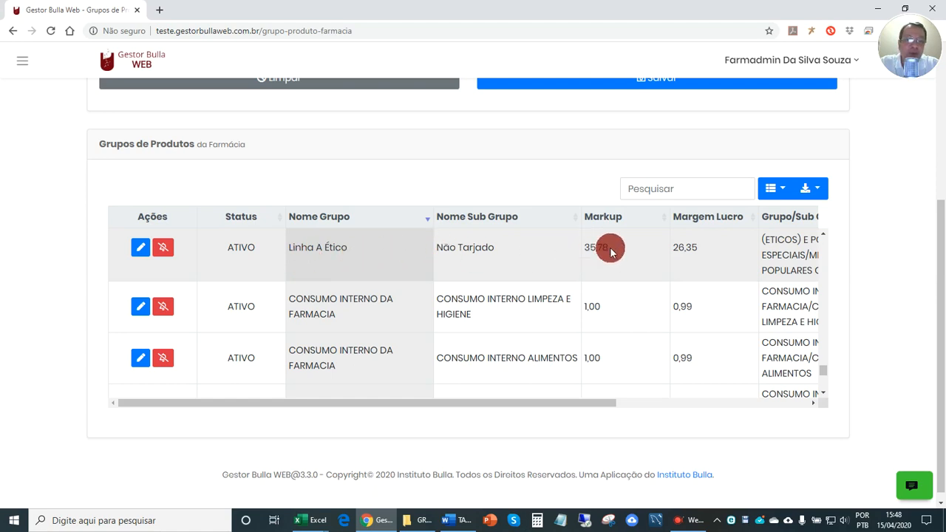
left_click_drag(611, 249, 593, 254)
left_click(580, 267)
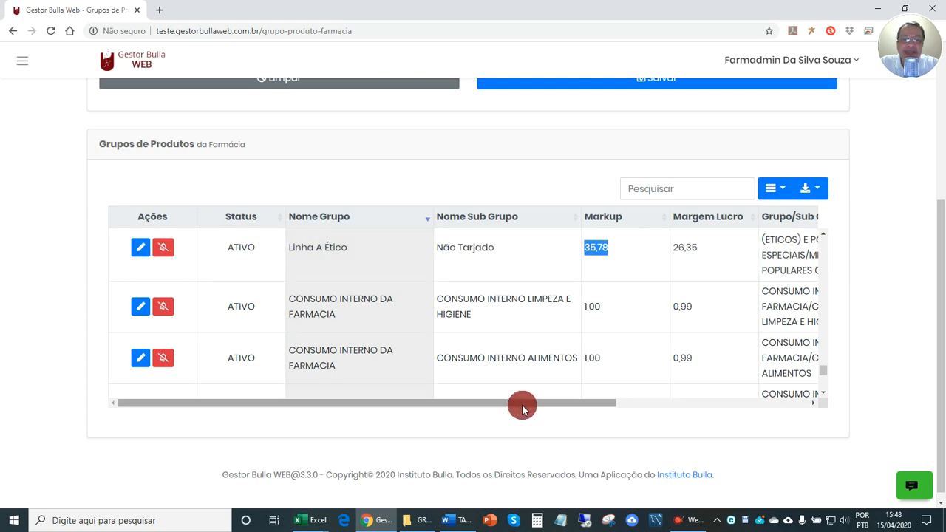
left_click_drag(522, 404, 739, 403)
left_click(761, 308)
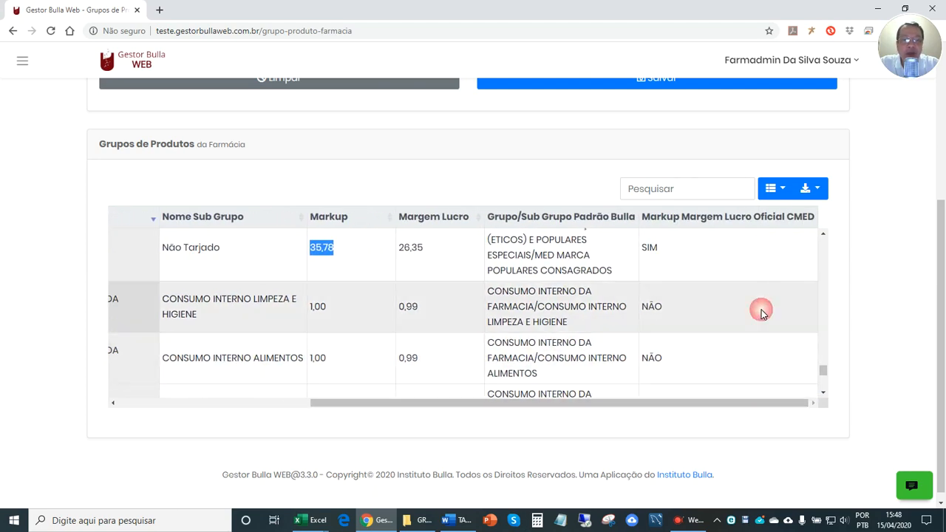
left_click(675, 258)
left_click(641, 253)
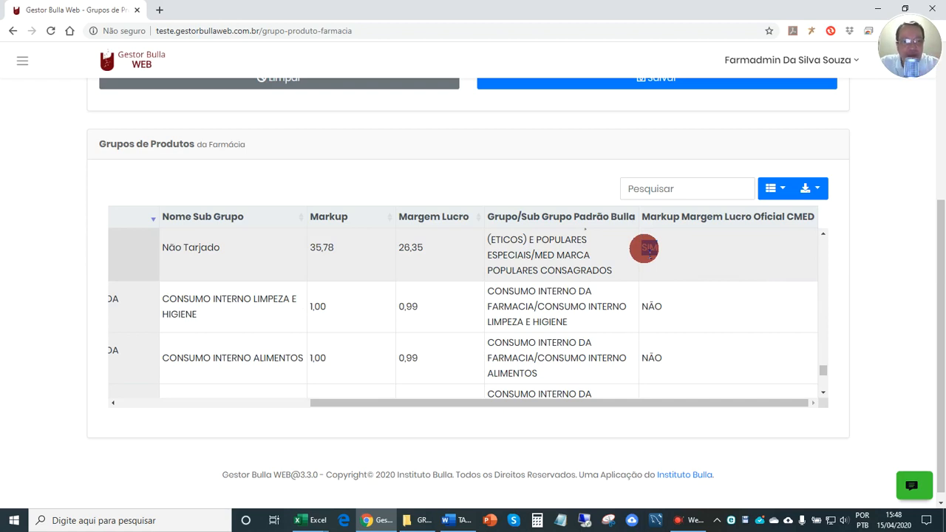
left_click_drag(377, 402, 133, 409)
left_click(298, 368)
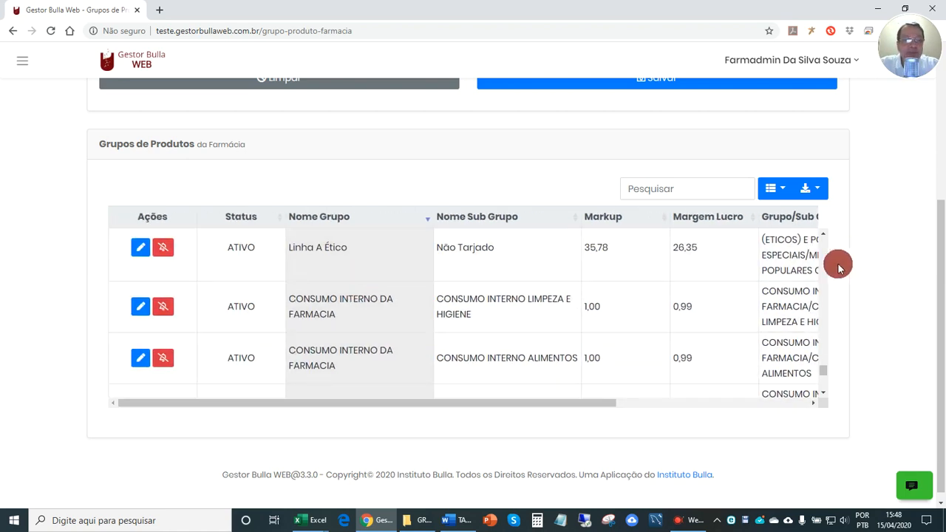
Find the MED GENERICOS groups in the list and examine the group and subgroup names of MED GENERICOS PROCURA ESPONTANEA
left_click_drag(824, 372, 838, 345)
left_click(503, 320)
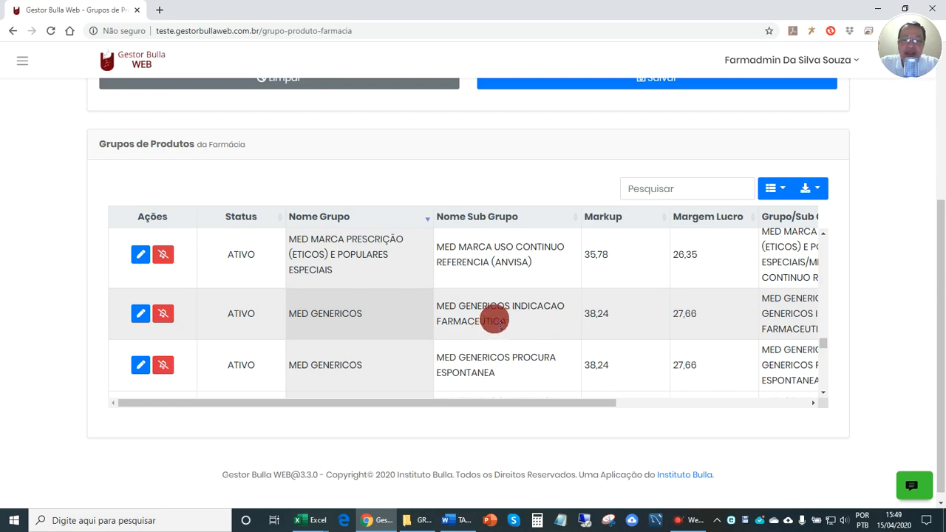
scroll(497, 340, "down", 1)
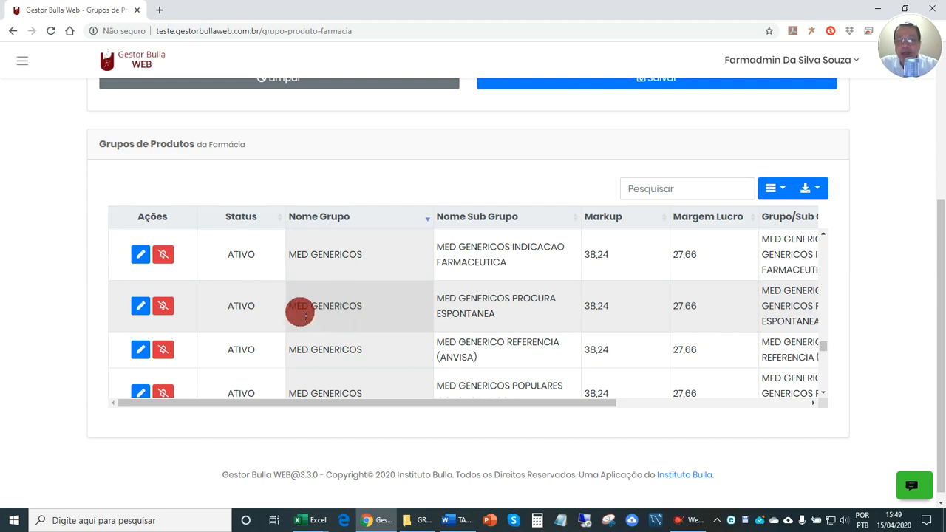
left_click_drag(299, 309, 365, 309)
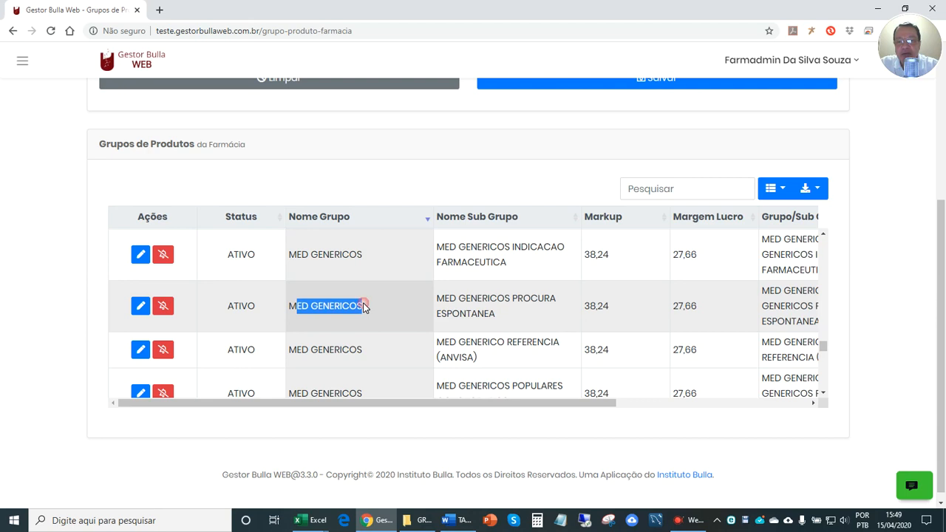
left_click(363, 305)
left_click_drag(362, 308, 305, 305)
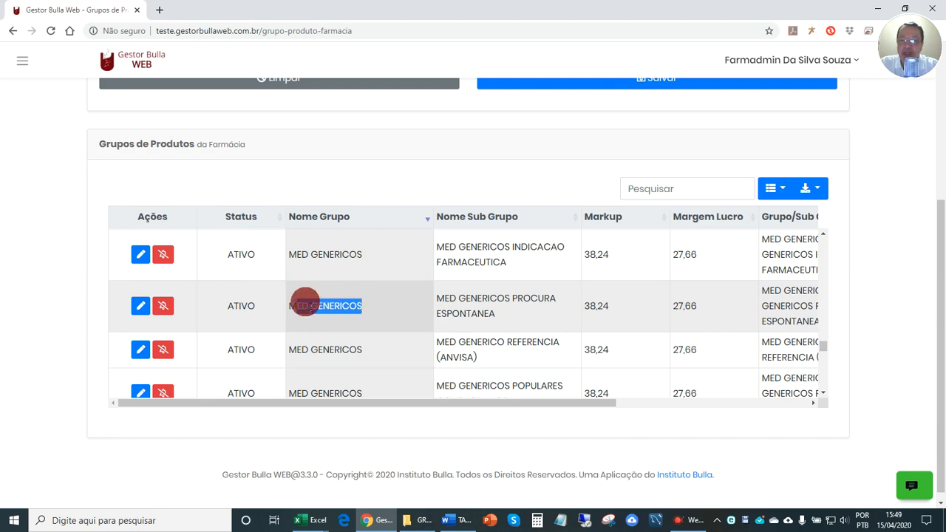
left_click(303, 305)
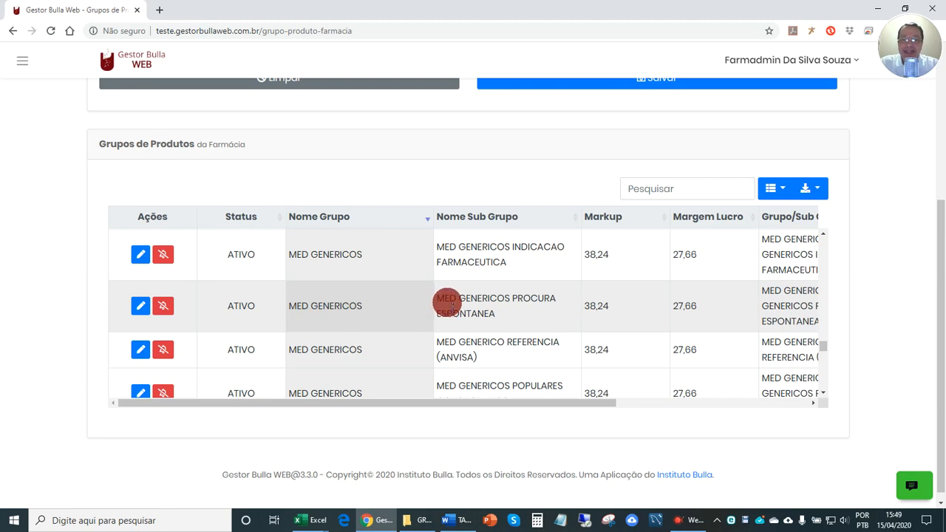
left_click_drag(449, 305, 468, 305)
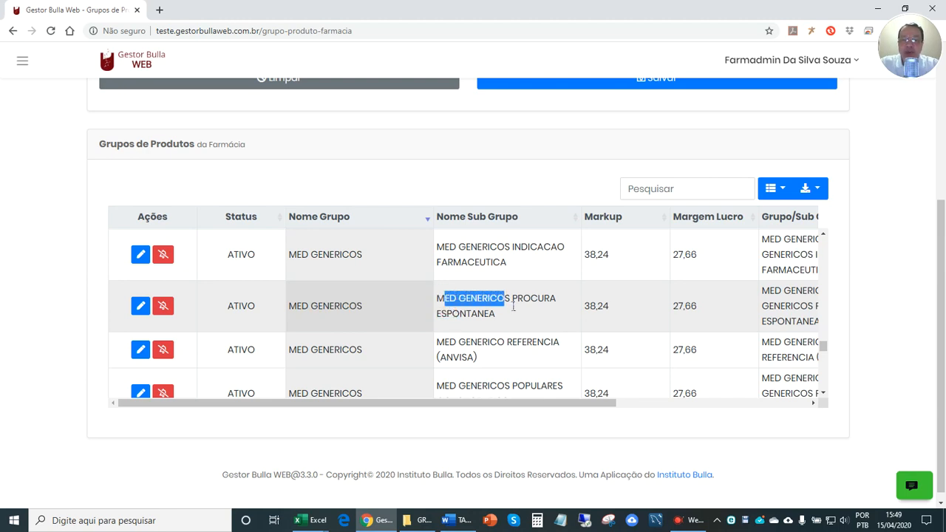
left_click_drag(552, 309, 533, 309)
left_click(481, 314)
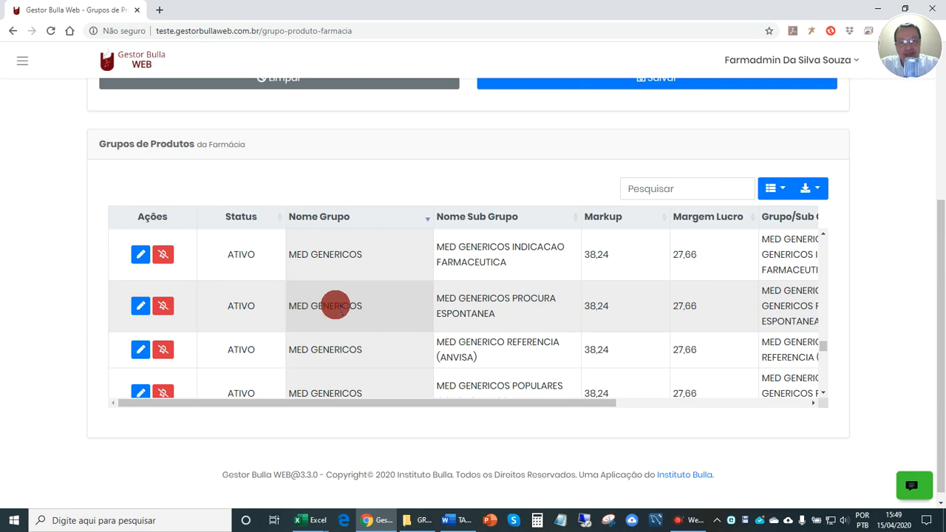
Open the MED GENERICOS PROCURA ESPONTANEA record for editing and rename its group as Generico
left_click(140, 306)
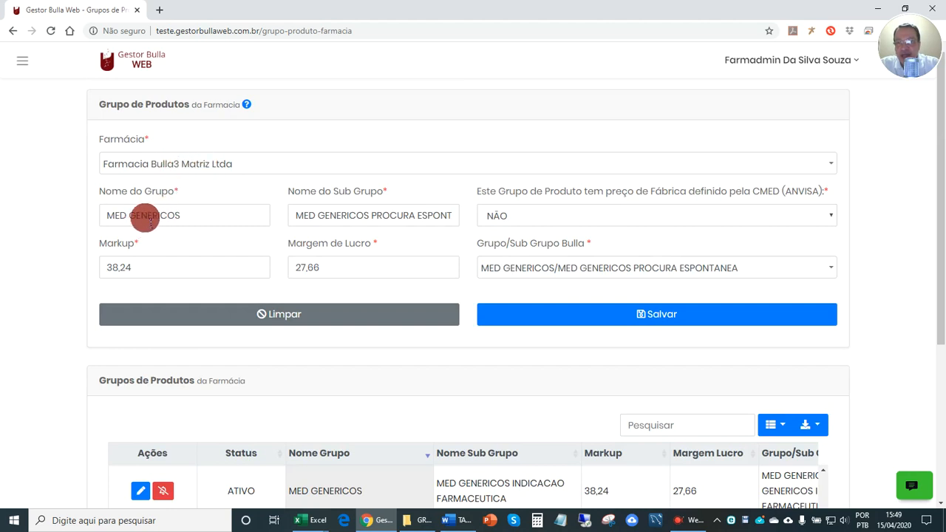
left_click(136, 221)
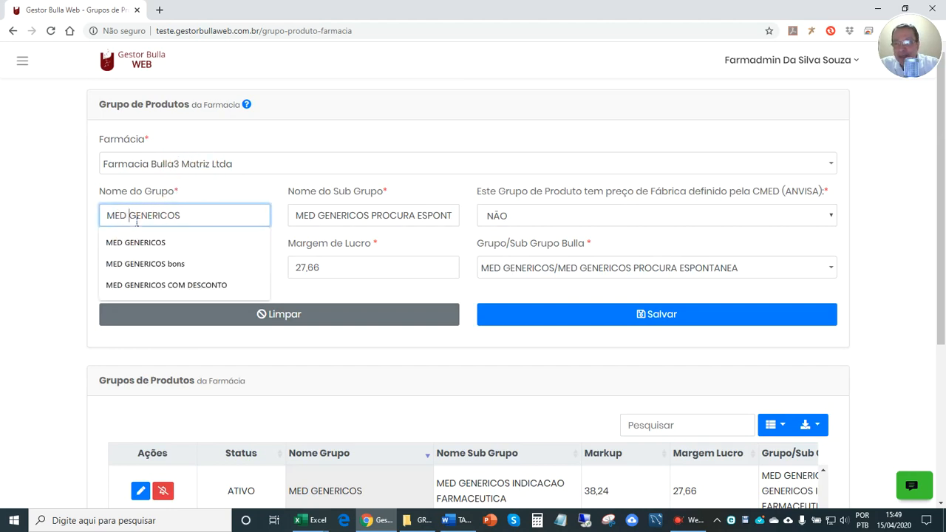
left_click_drag(198, 216, 76, 220)
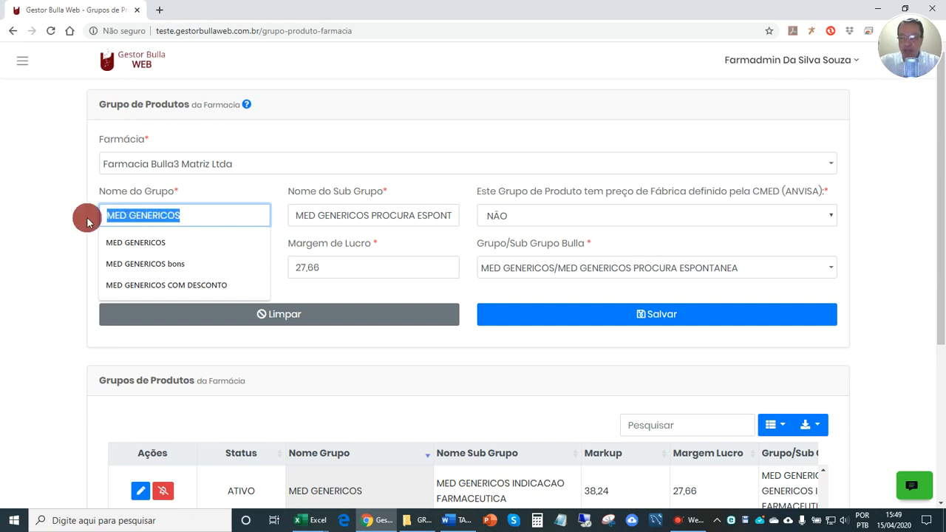
type("Gene")
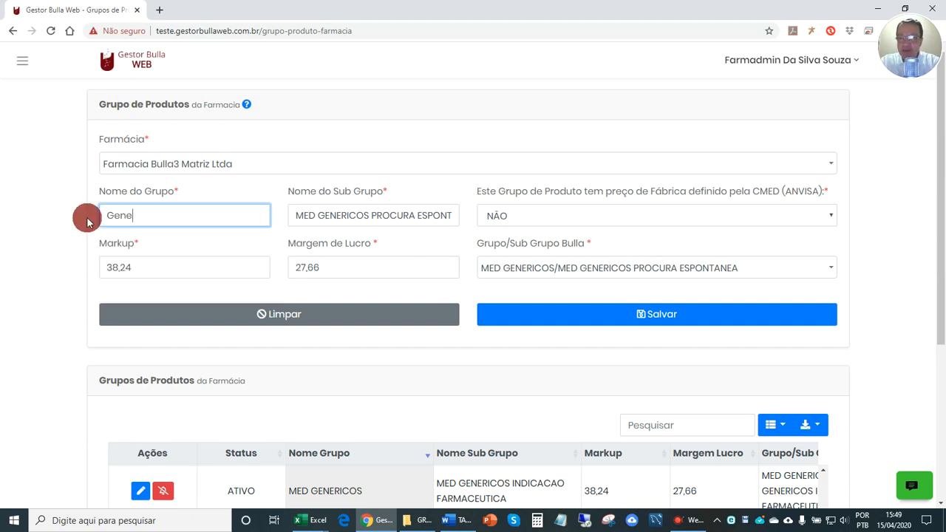
type("rico")
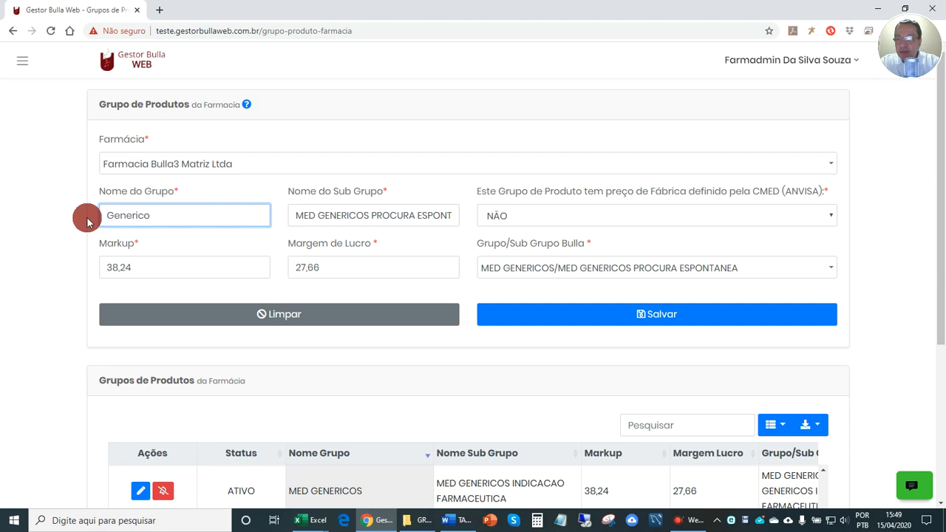
Rename the record's subgroup as Genericos 3%
key("Tab")
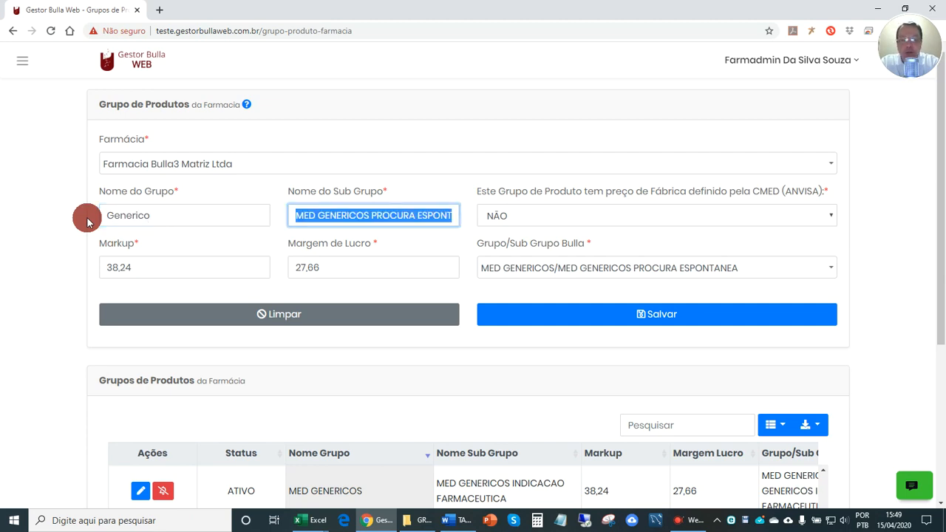
key("BackSpace")
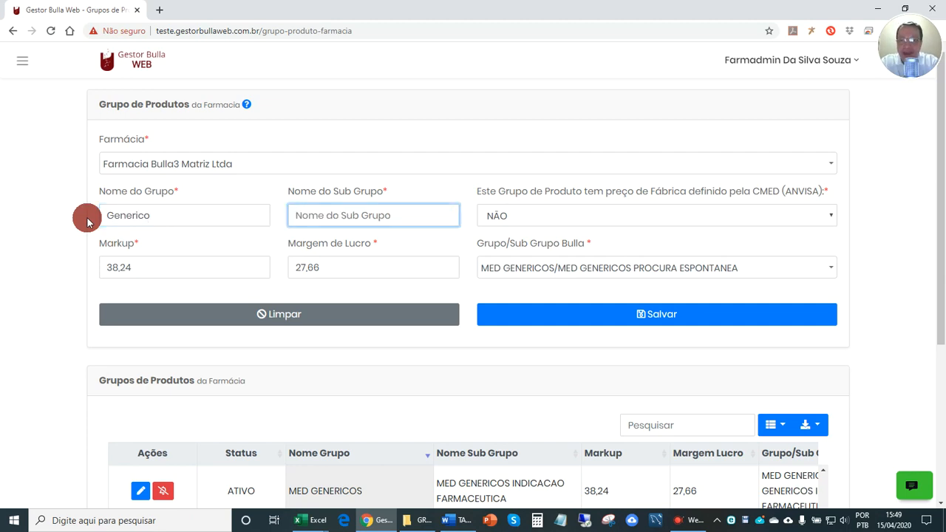
type("Generic")
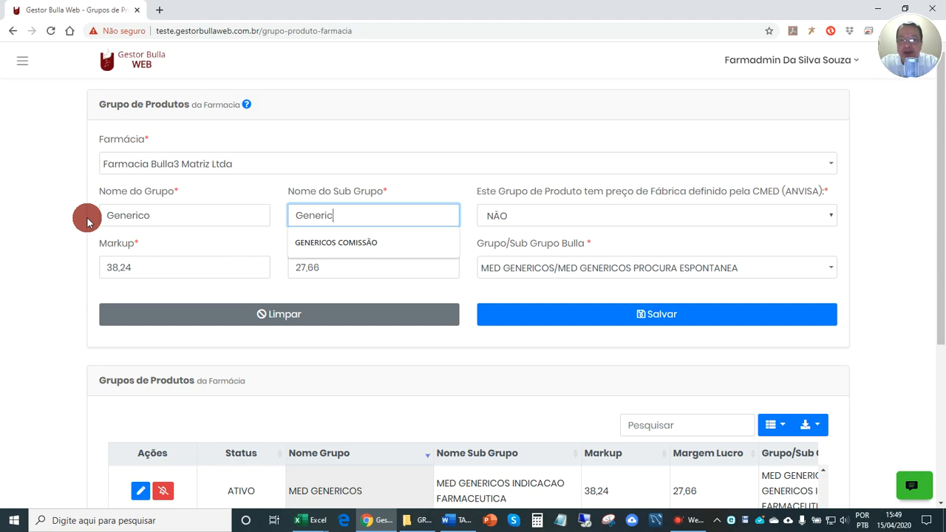
type("os 3")
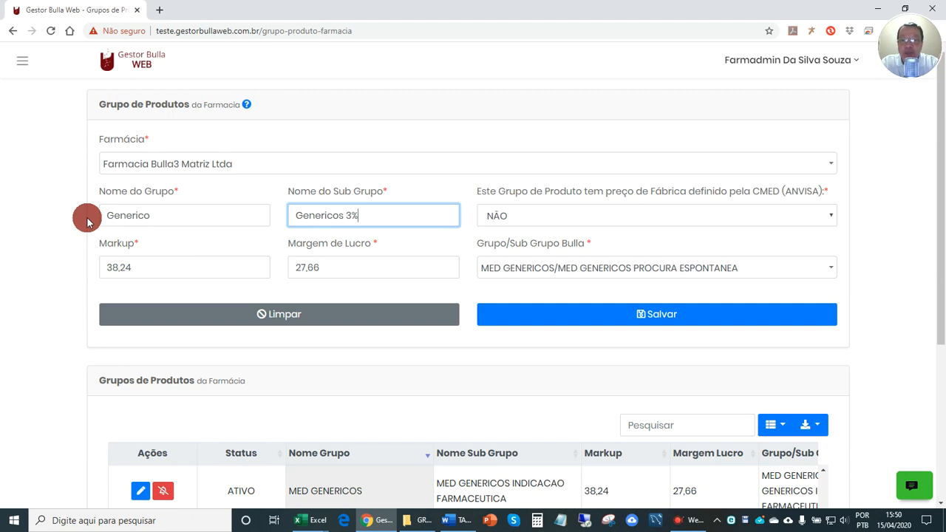
key("Tab")
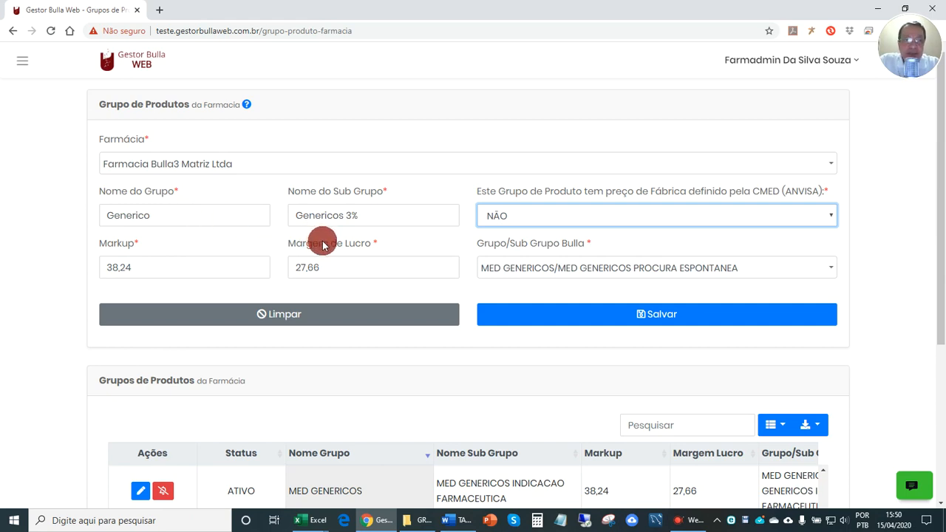
Review the record's markup and the options for the CMED (ANVISA) factory-price setting, choosing NÃO
left_click_drag(535, 190, 811, 193)
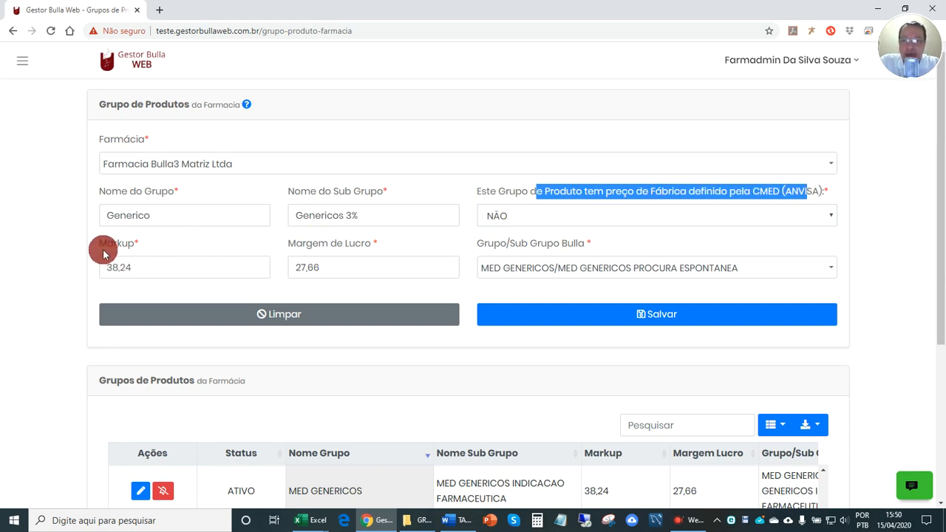
left_click_drag(107, 243, 143, 247)
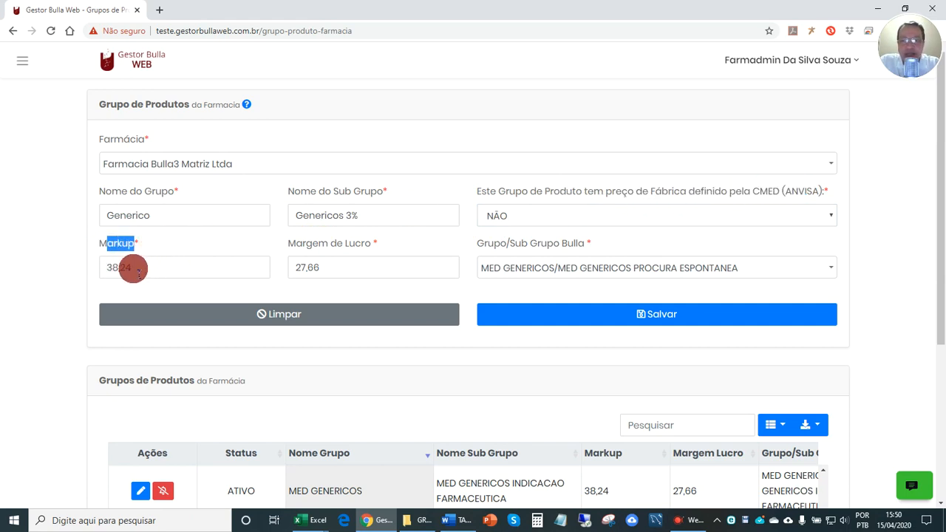
double_click(118, 268)
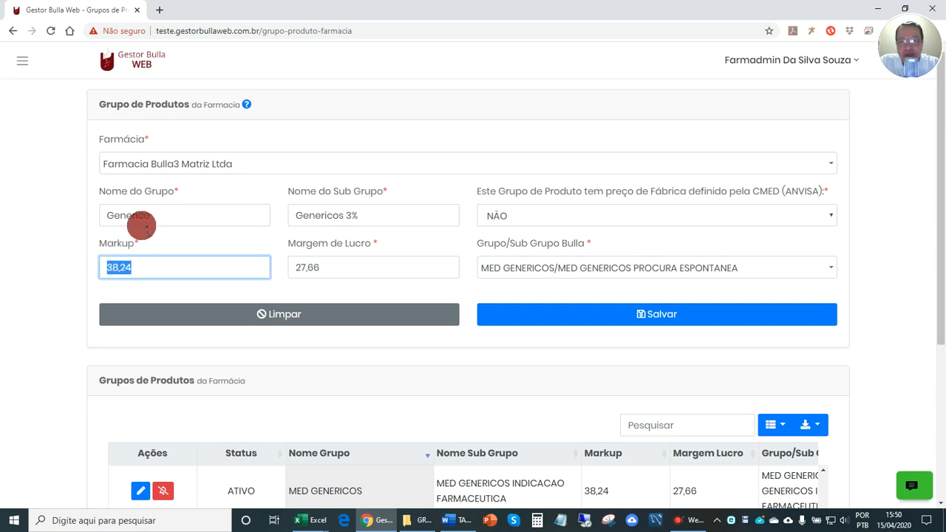
left_click(826, 218)
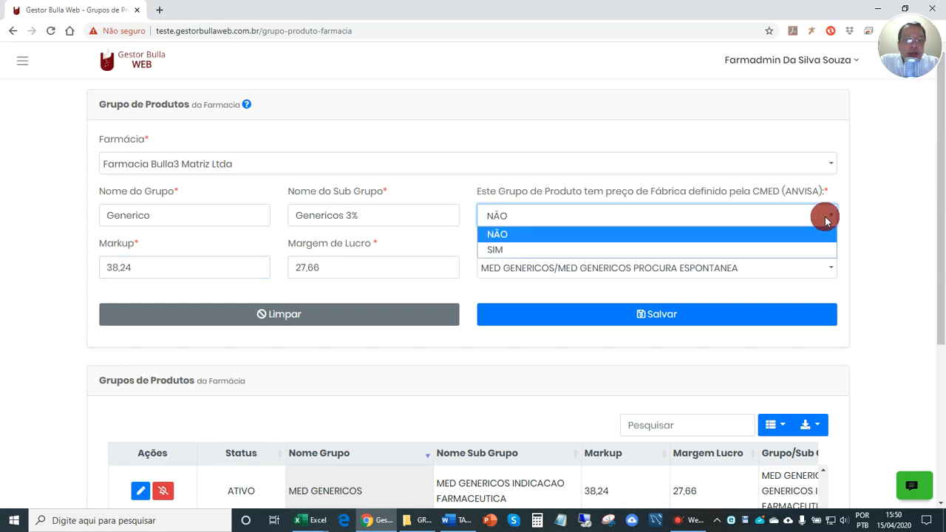
left_click(825, 218)
left_click(820, 215)
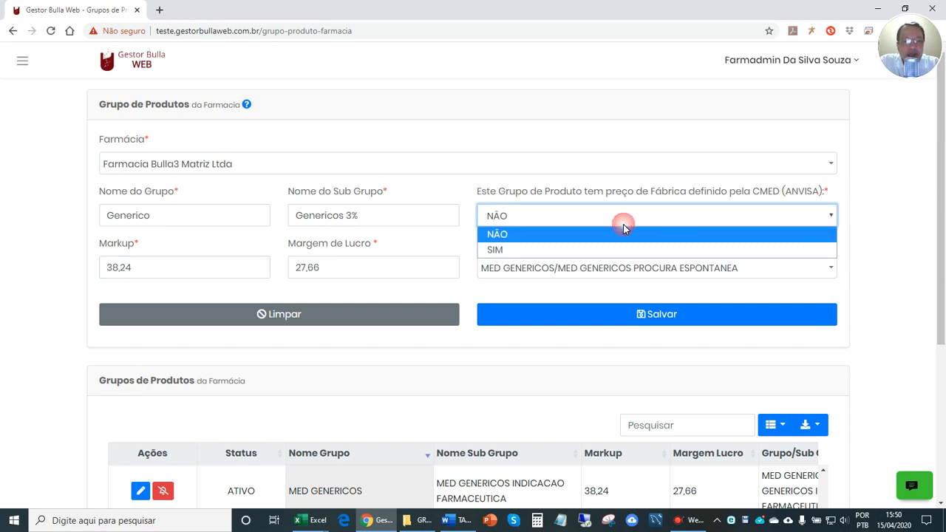
left_click(559, 230)
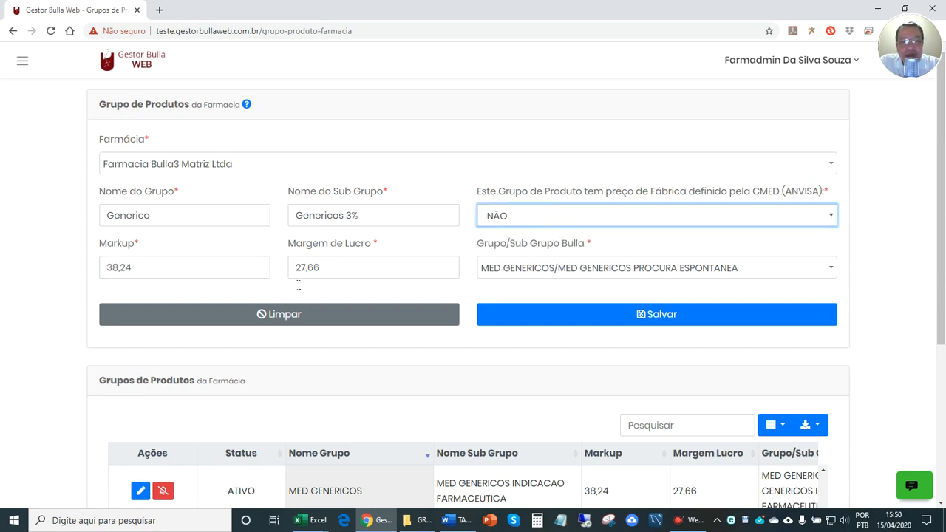
Set the record's markup to 150,00 and check the profit margin
double_click(140, 271)
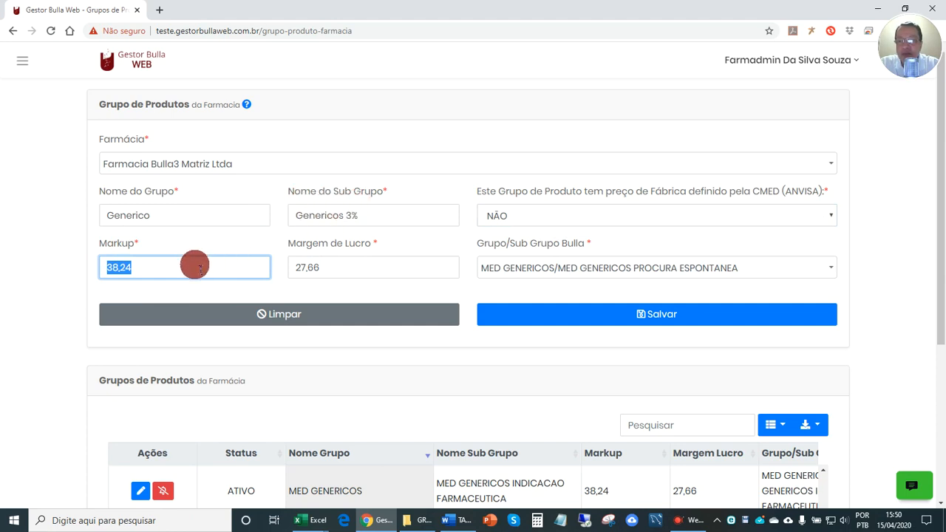
type("1,50")
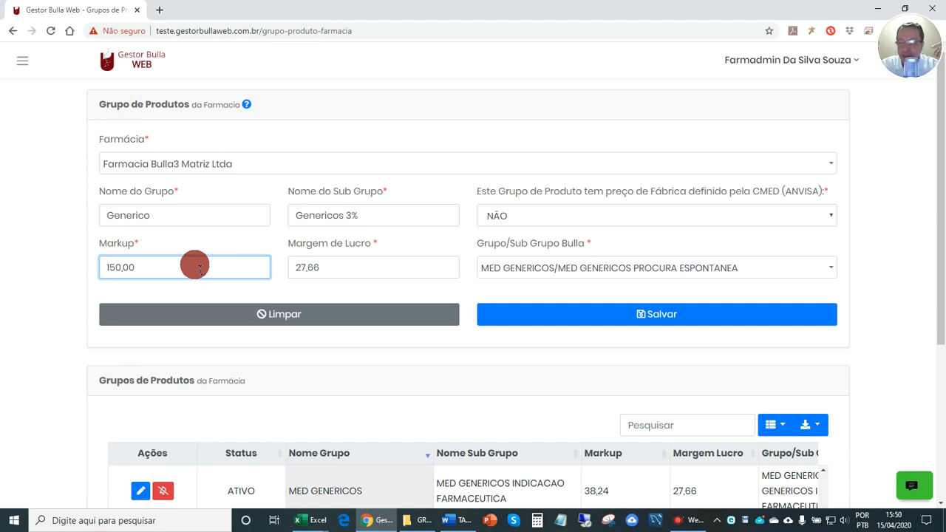
key("Tab")
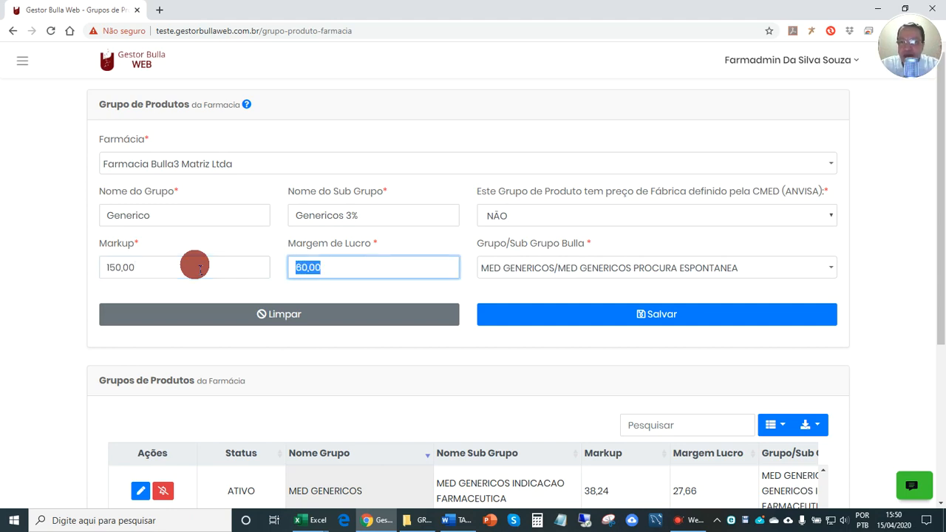
key("Tab")
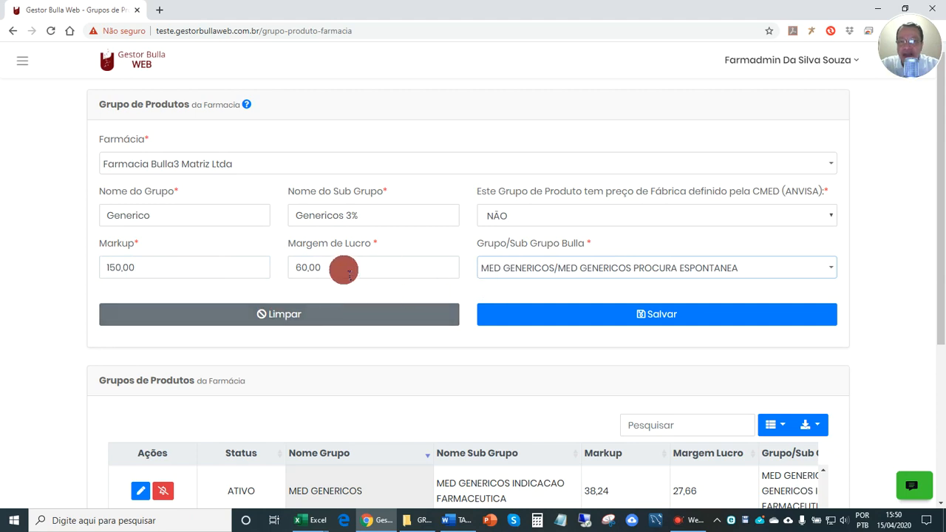
double_click(325, 268)
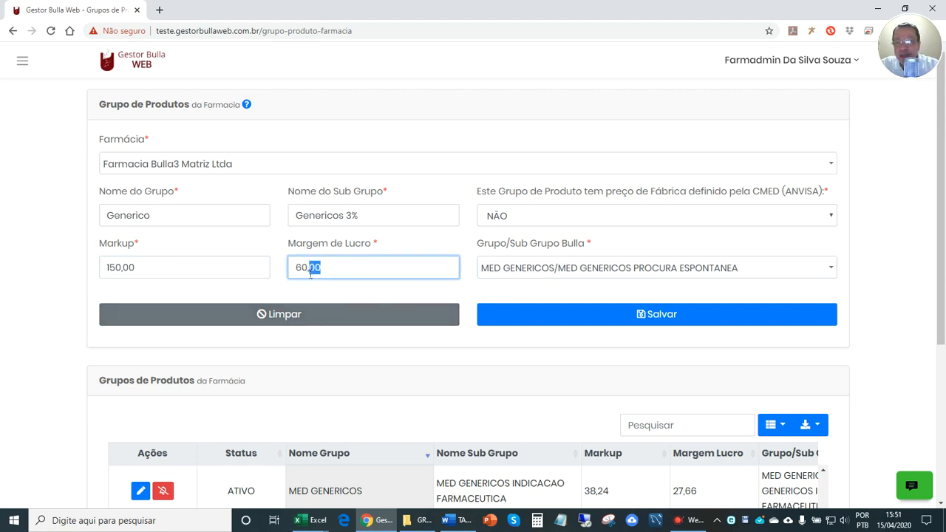
Set the record's markup to 170,00 and let the profit margin recalculate
left_click_drag(140, 269, 66, 279)
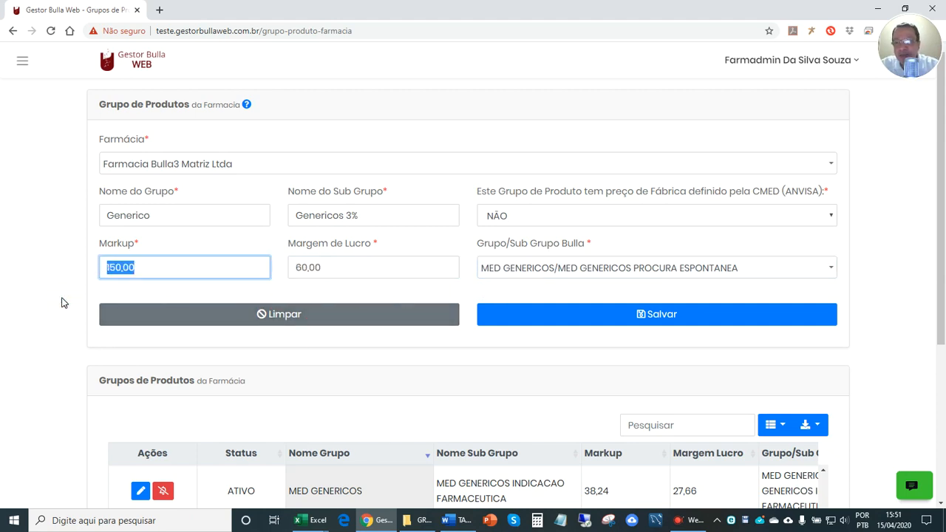
double_click(339, 276)
left_click(274, 323)
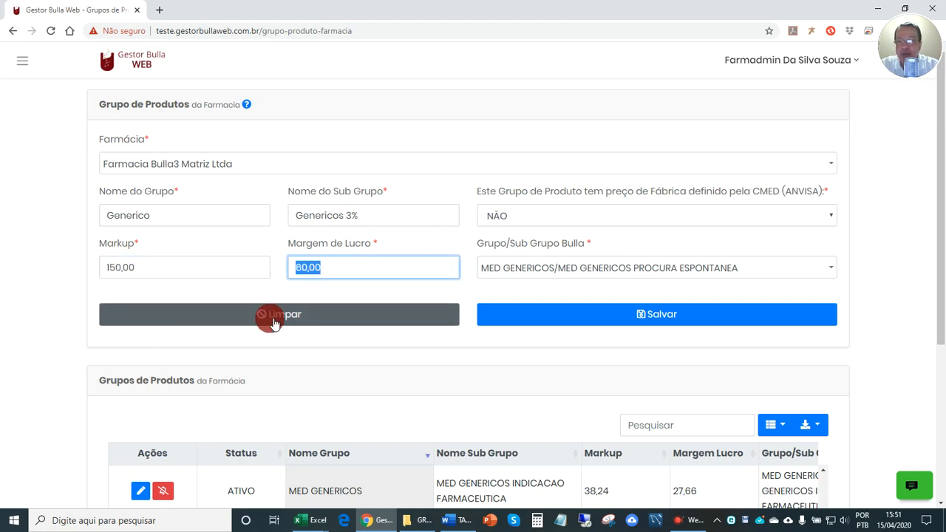
left_click_drag(183, 271, 71, 273)
type("1,70")
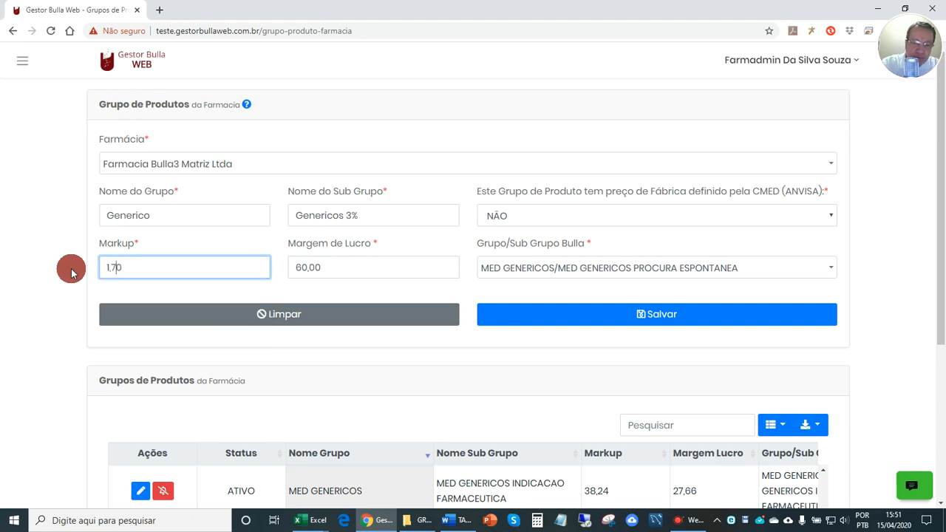
key("Tab")
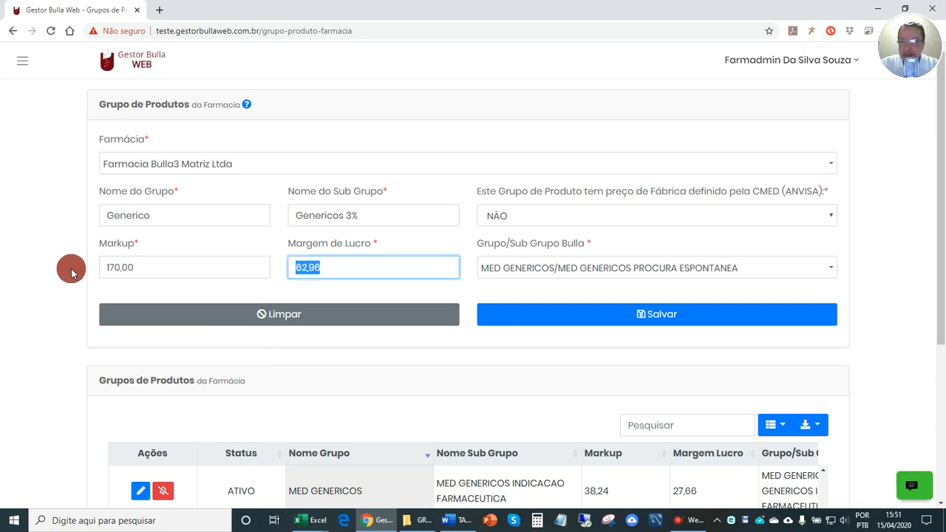
key("Tab")
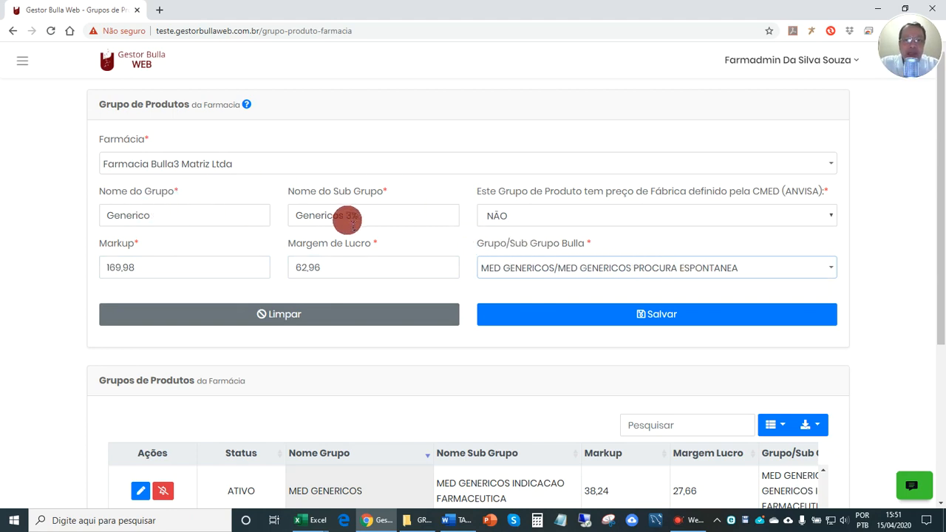
Review the record's group name, subgroup name and Bulla group/subgroup fields
left_click(343, 190)
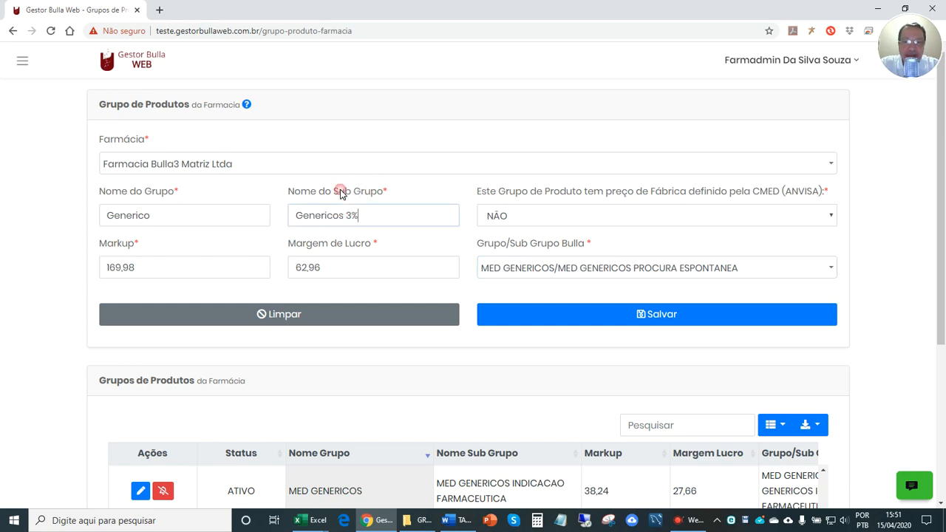
left_click(152, 187)
left_click(342, 191)
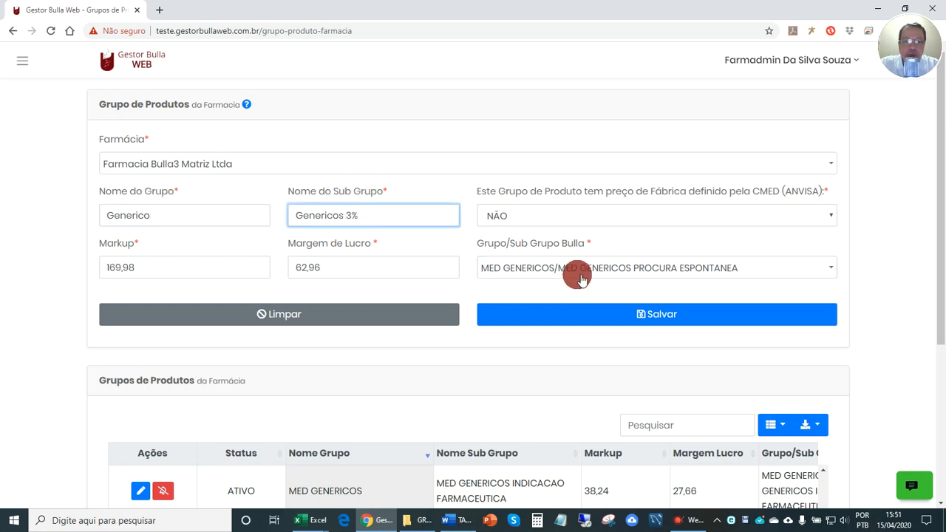
left_click_drag(478, 243, 579, 251)
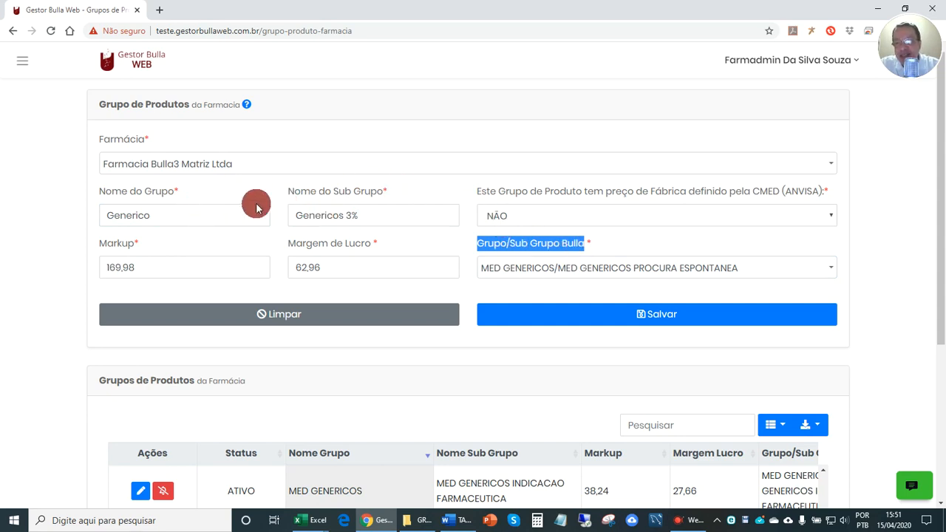
Keep MED GENERICOS/MED GENERICOS PROCURA ESPONTANEA as the record's Bulla group and save the record
left_click(783, 270)
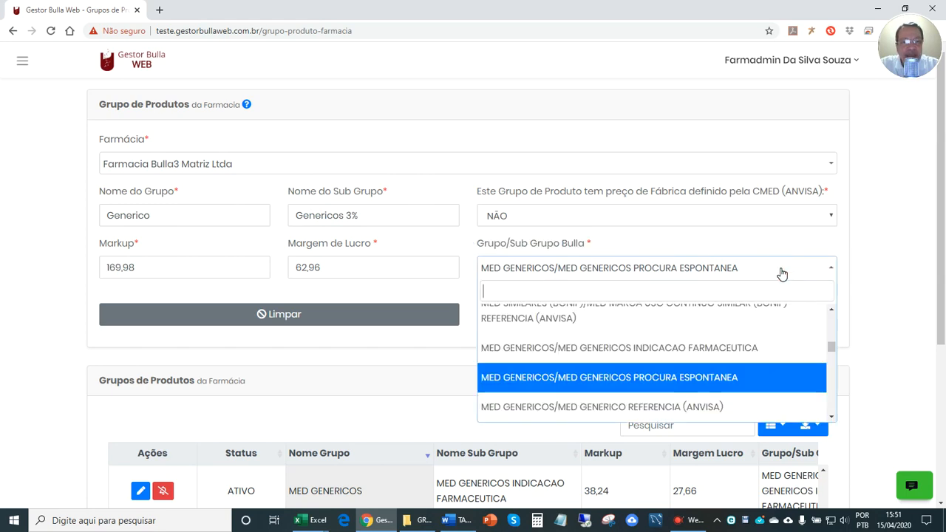
scroll(833, 346, "down", 3)
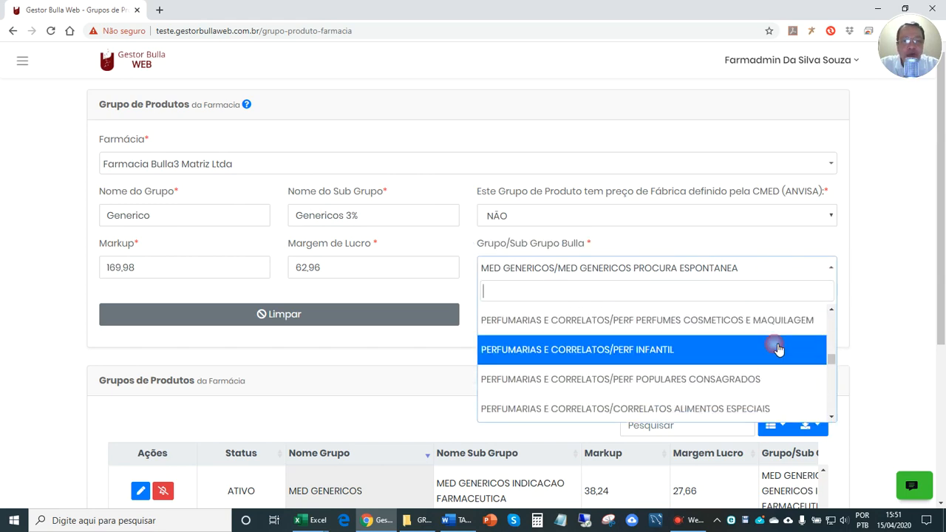
left_click_drag(836, 364, 834, 352)
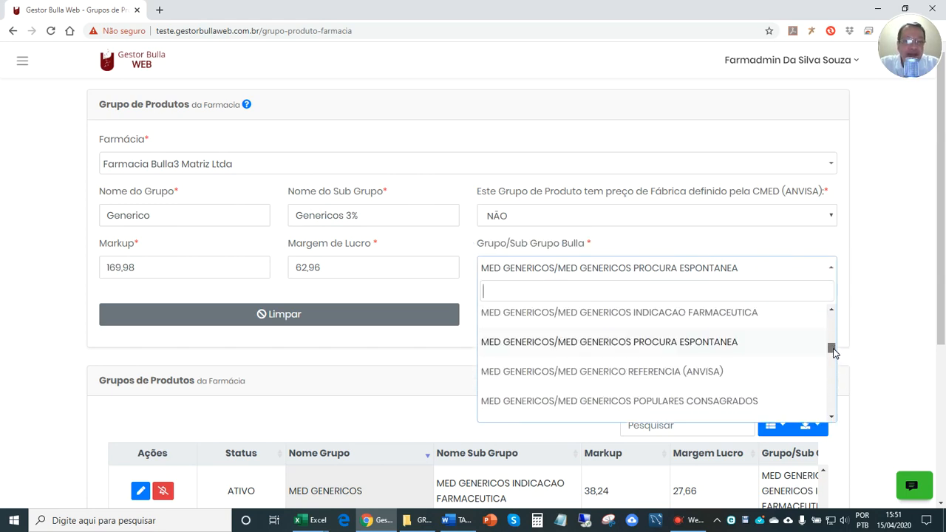
left_click(802, 352)
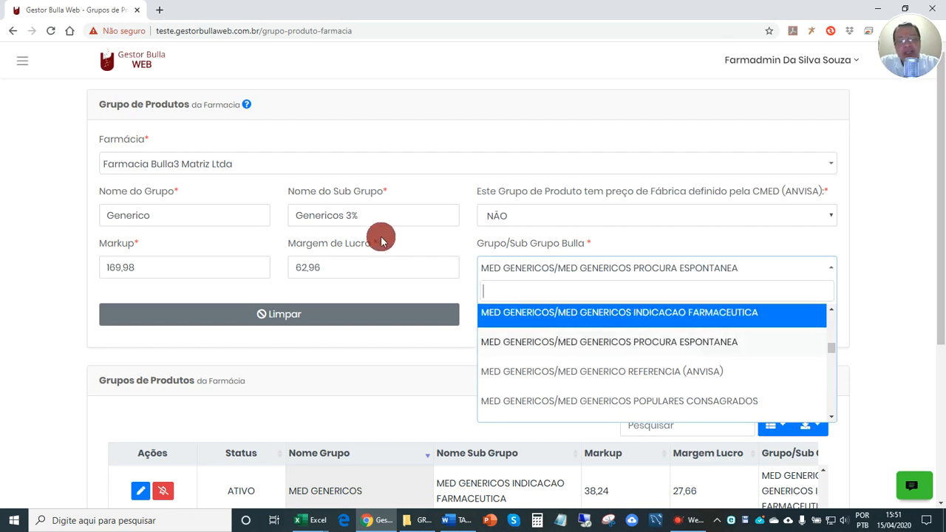
left_click(629, 348)
left_click(635, 319)
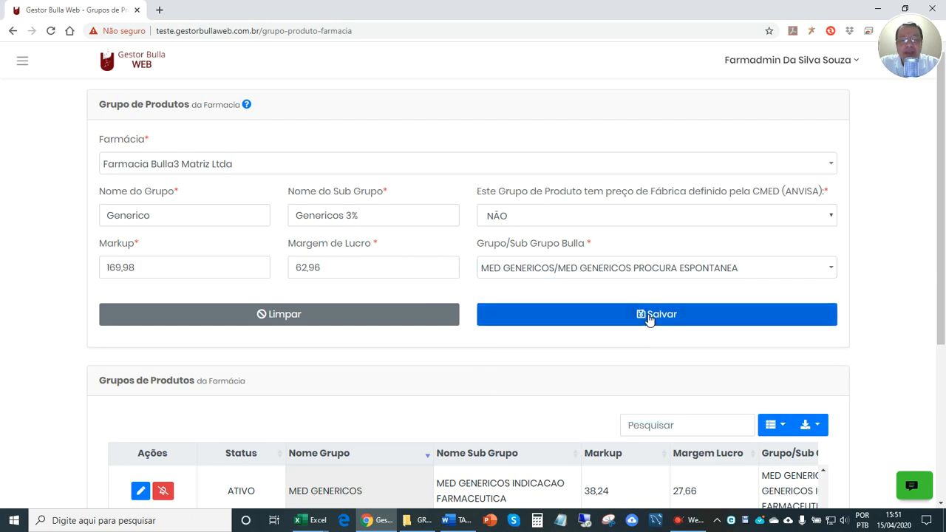
left_click(649, 318)
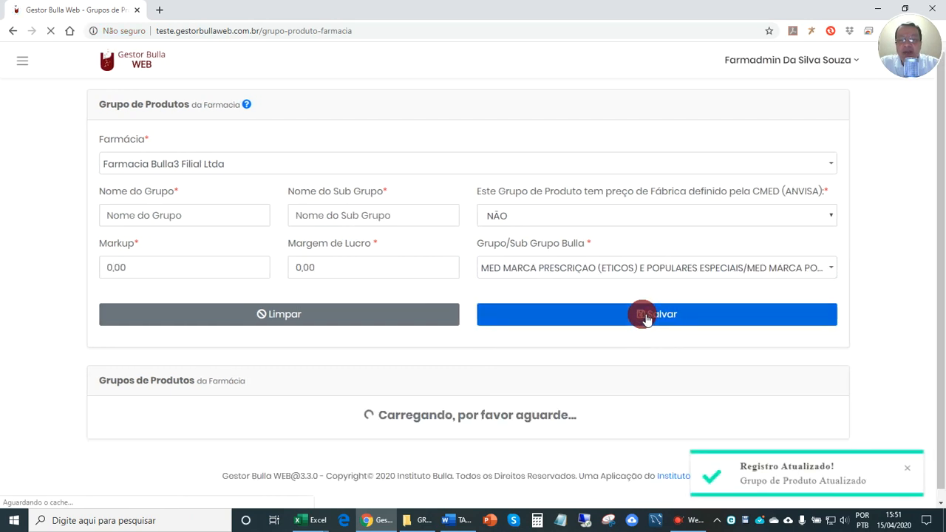
Look through the product groups listed for Farmacia Bulla3 Filial Ltda
left_click_drag(940, 260, 933, 350)
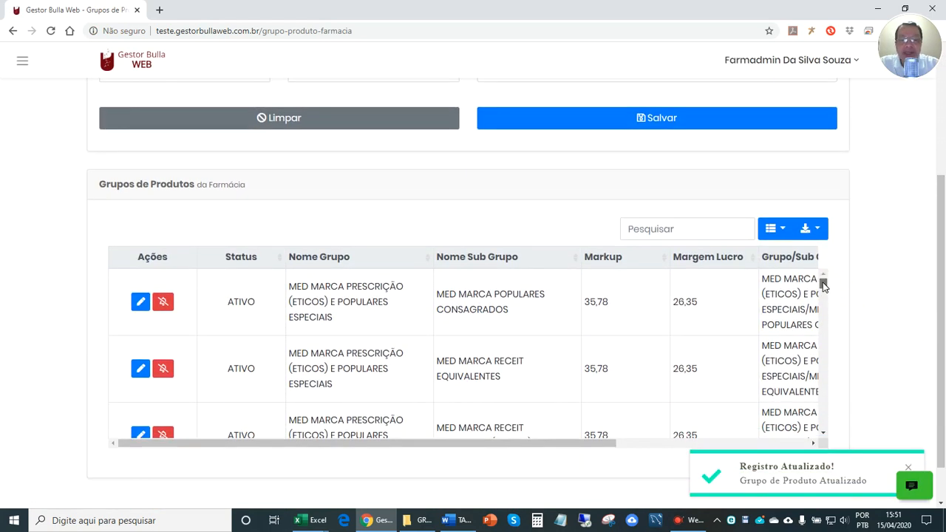
scroll(821, 283, "down", 5)
left_click_drag(822, 297, 820, 424)
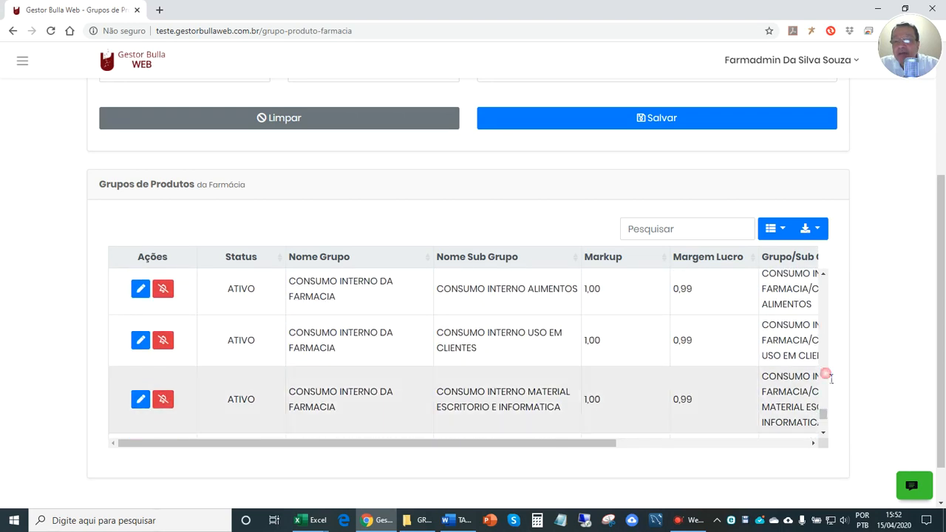
Switch the pharmacy to Farmacia Bulla3 Matriz Ltda to load its product groups
left_click_drag(939, 274, 927, 123)
left_click(214, 162)
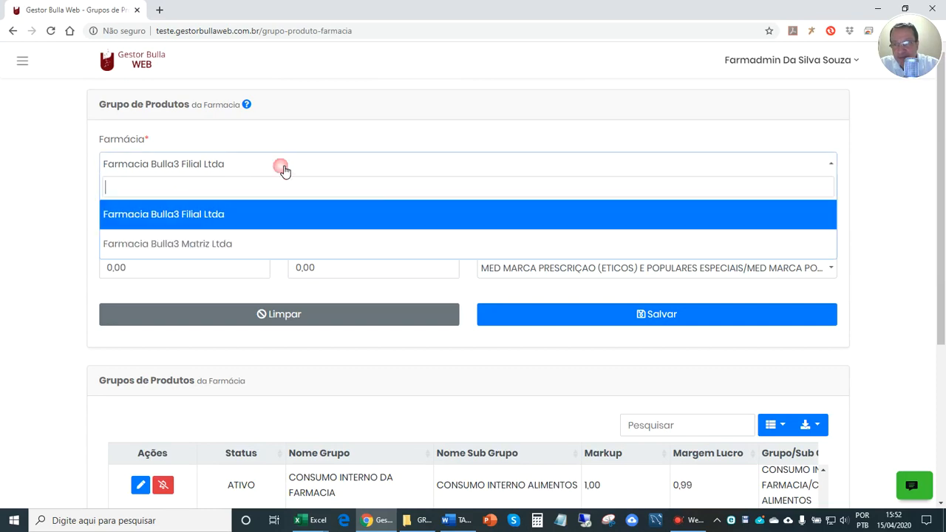
left_click(217, 245)
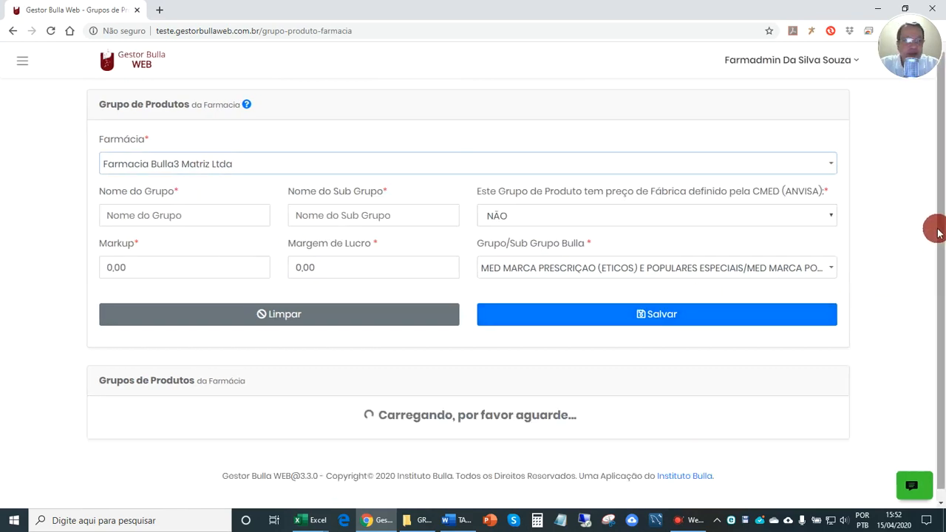
Find the edited Generico record in the product groups list of the Matriz pharmacy
left_click_drag(940, 225, 941, 323)
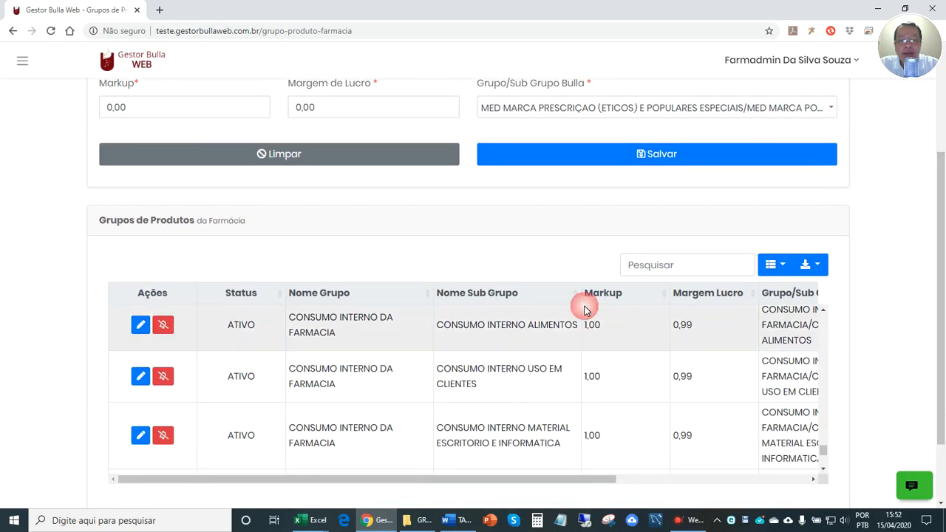
scroll(461, 318, "down", 3)
scroll(490, 361, "down", 4)
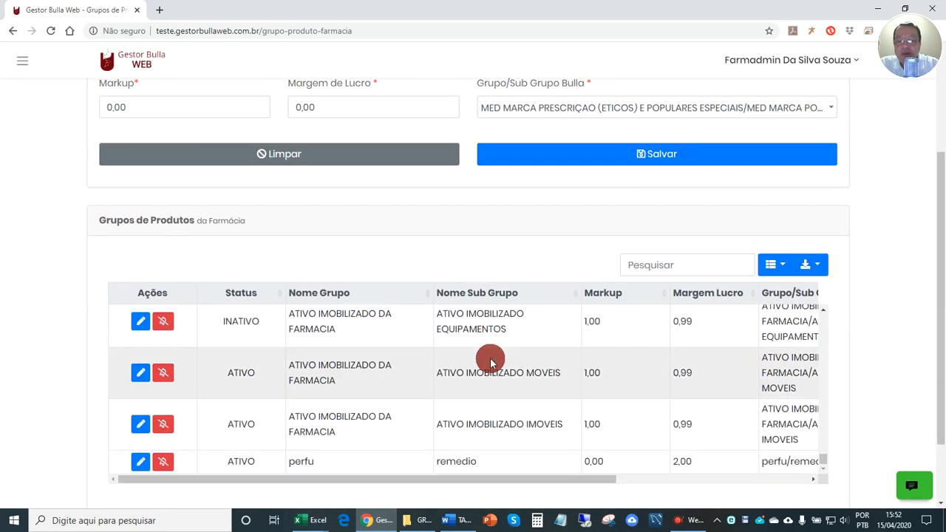
left_click_drag(821, 376, 827, 230)
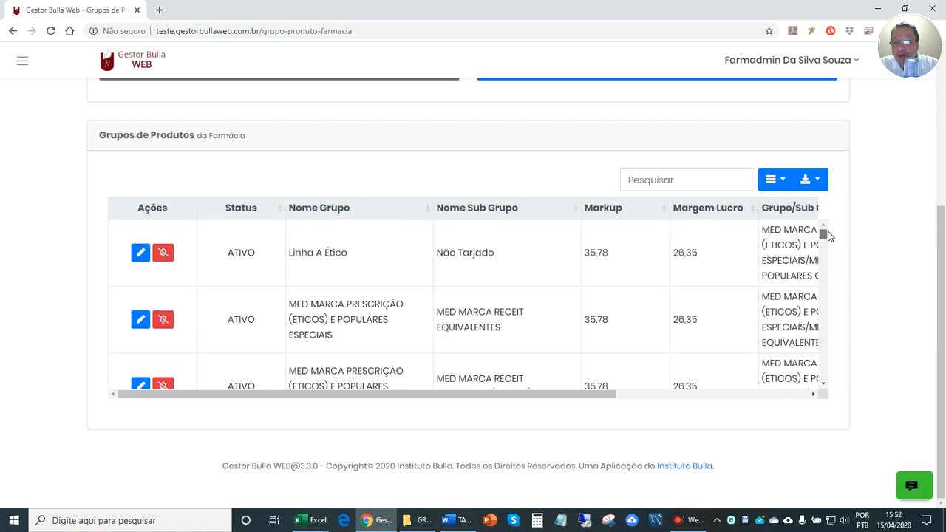
left_click(430, 285)
scroll(415, 283, "down", 2)
scroll(415, 286, "down", 4)
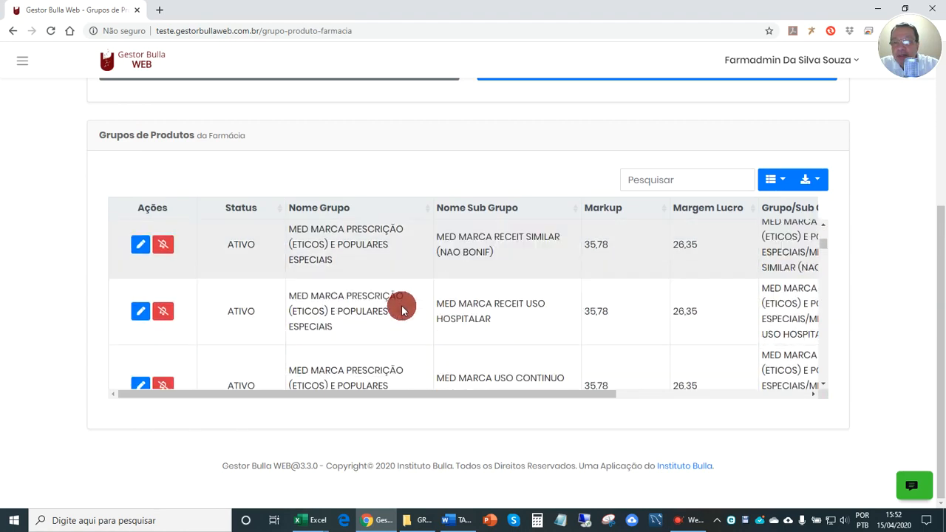
scroll(384, 332, "down", 2)
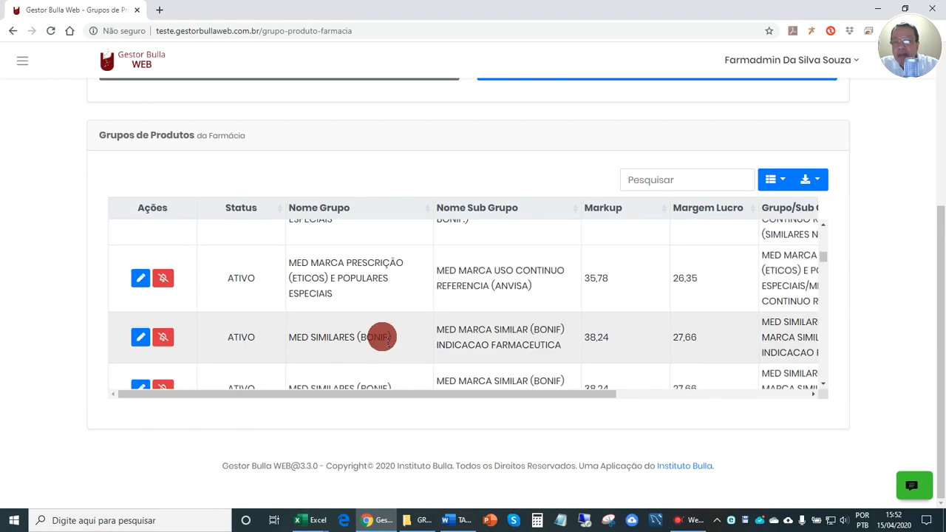
scroll(384, 337, "down", 6)
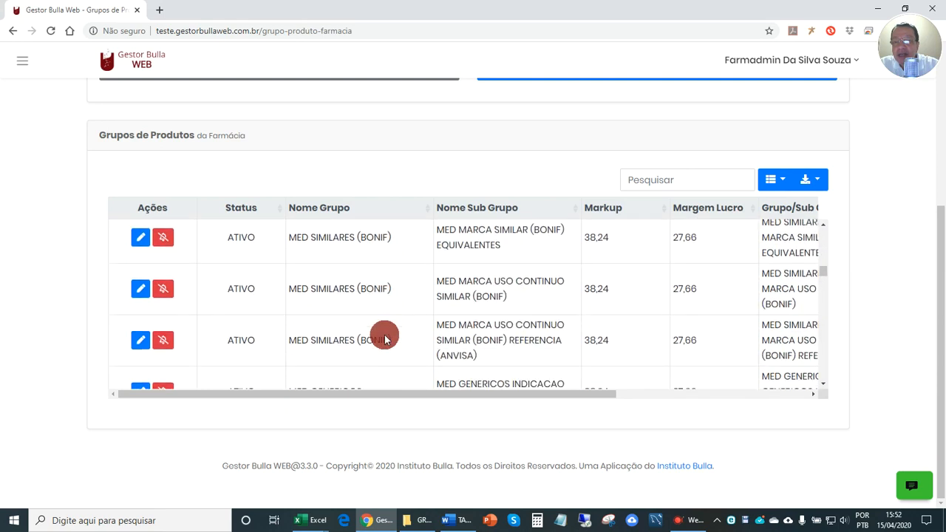
scroll(318, 337, "down", 3)
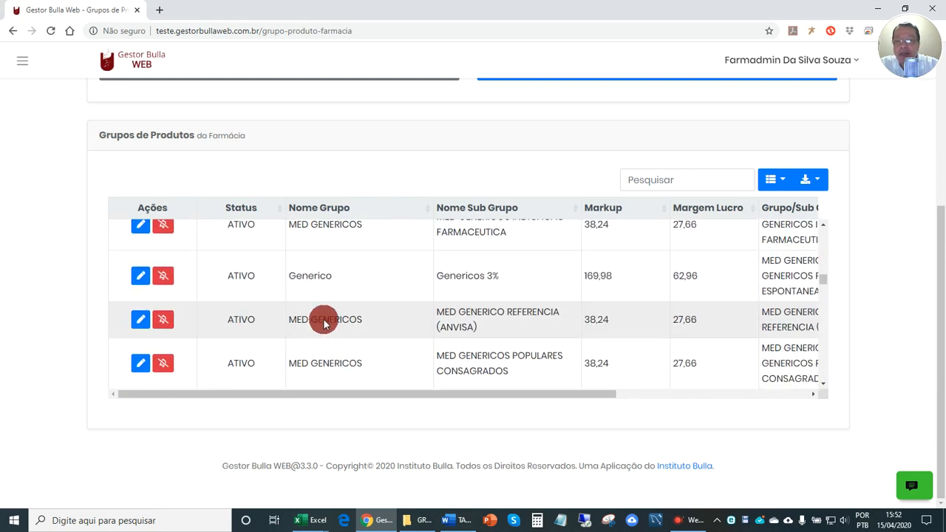
Check the subgroup name, markup and profit margin in the Generico row
left_click_drag(456, 278, 500, 281)
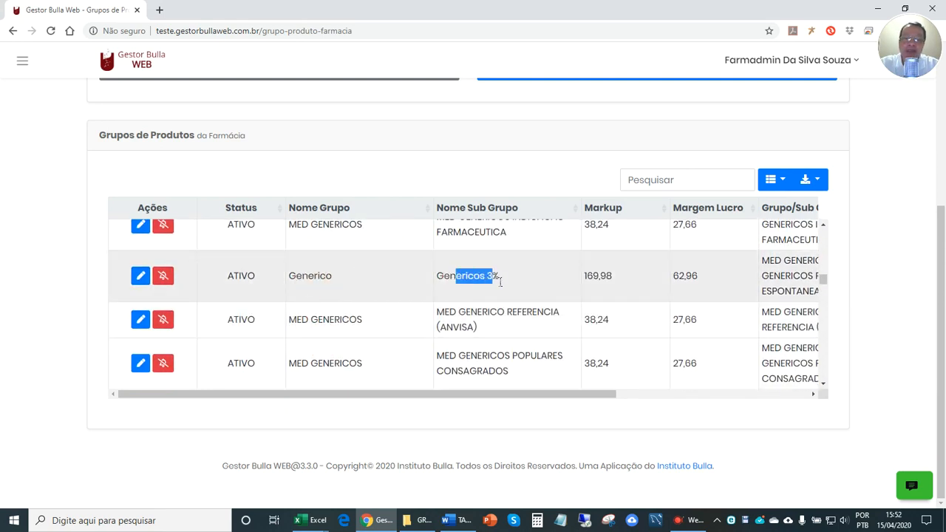
left_click(592, 282)
left_click_drag(618, 277, 697, 278)
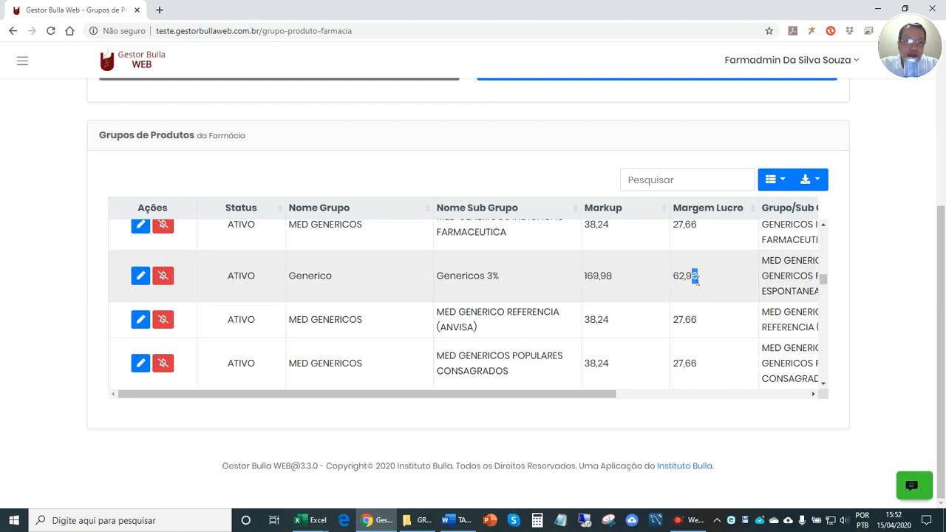
left_click_drag(613, 276, 609, 280)
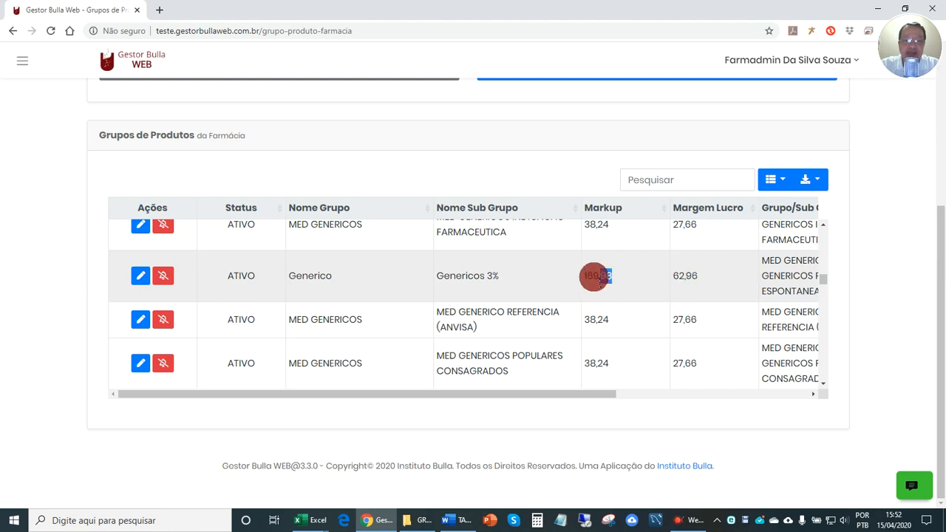
left_click(600, 284)
left_click(613, 278)
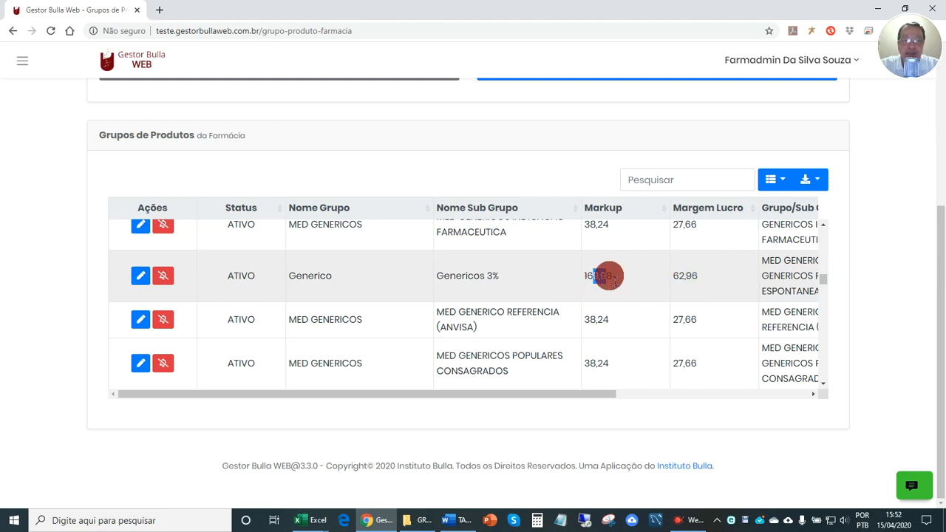
mouse_move(613, 279)
left_mouse_down()
mouse_move(596, 274)
mouse_move(612, 279)
left_mouse_up()
left_click(612, 278)
left_click(599, 280)
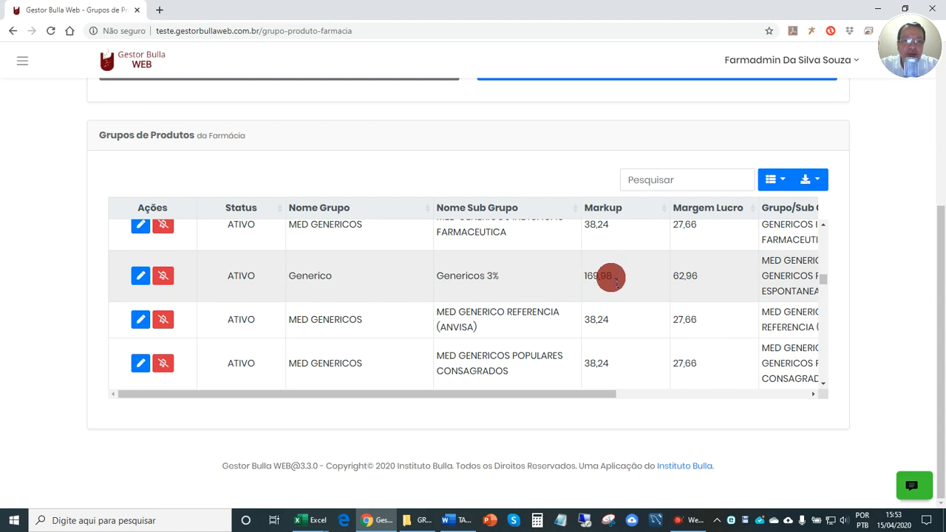
left_click_drag(486, 276, 473, 275)
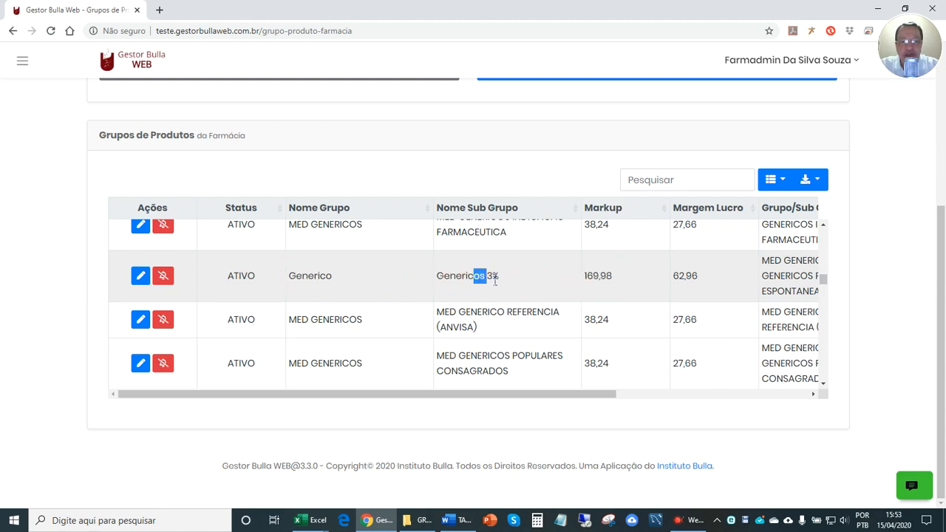
double_click(598, 277)
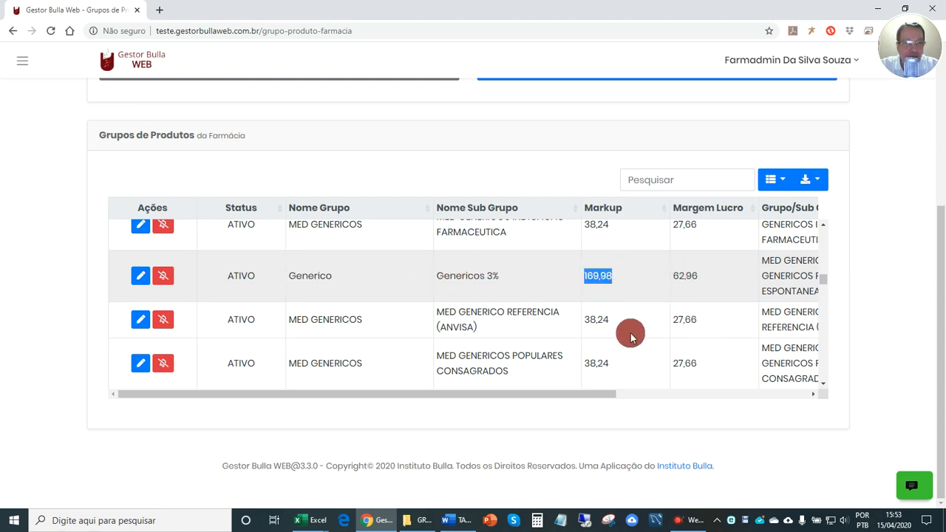
Browse the rest of the product groups list and return to the Generico row
left_click_drag(599, 390, 658, 394)
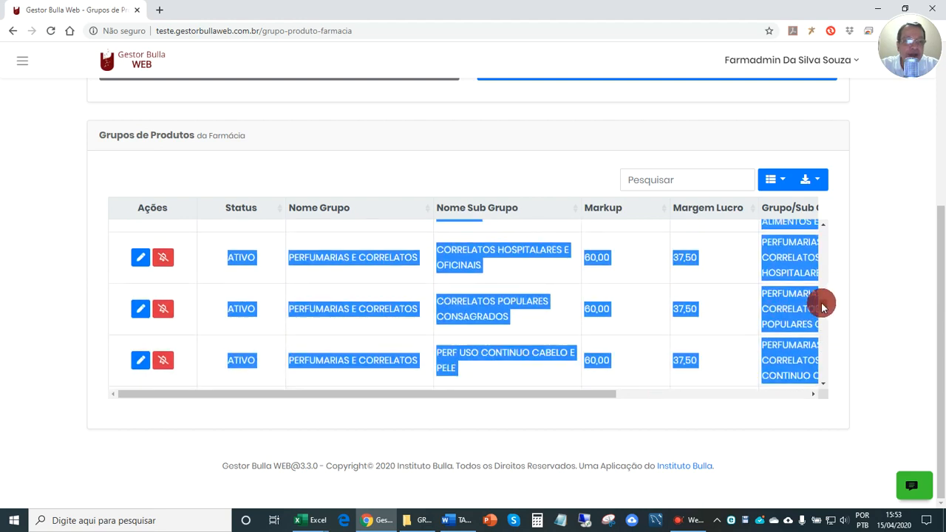
left_click_drag(823, 304, 823, 243)
scroll(577, 302, "up", 2)
scroll(554, 306, "down", 5)
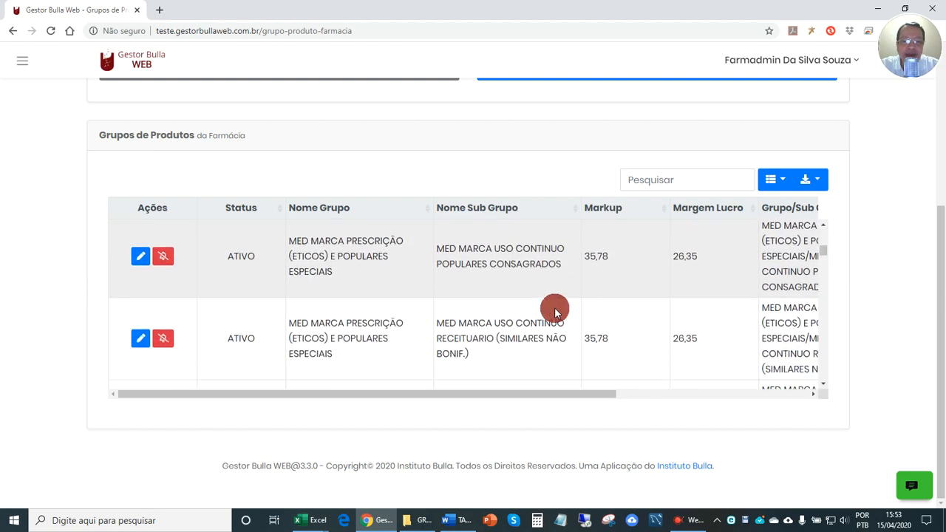
scroll(461, 321, "down", 6)
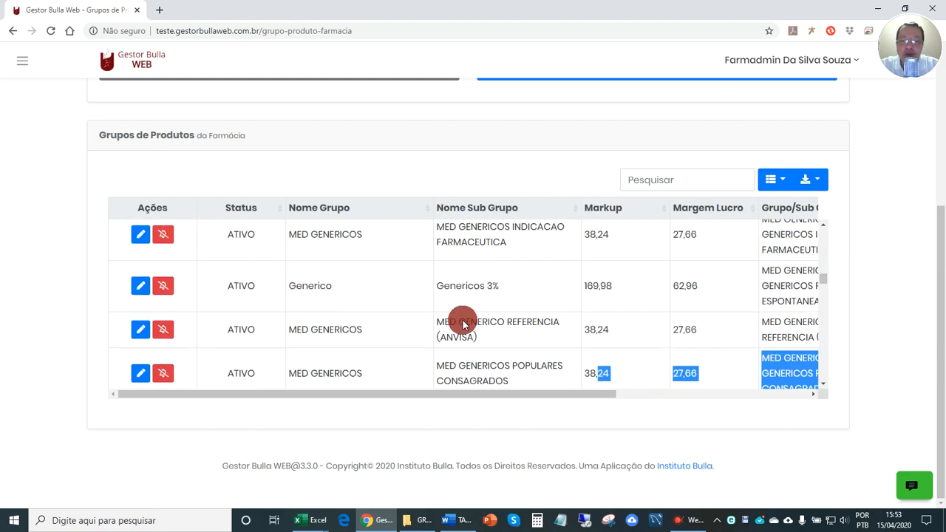
Check the Bulla standard group/subgroup and the official CMED markup setting in the Generico row
left_click(771, 278)
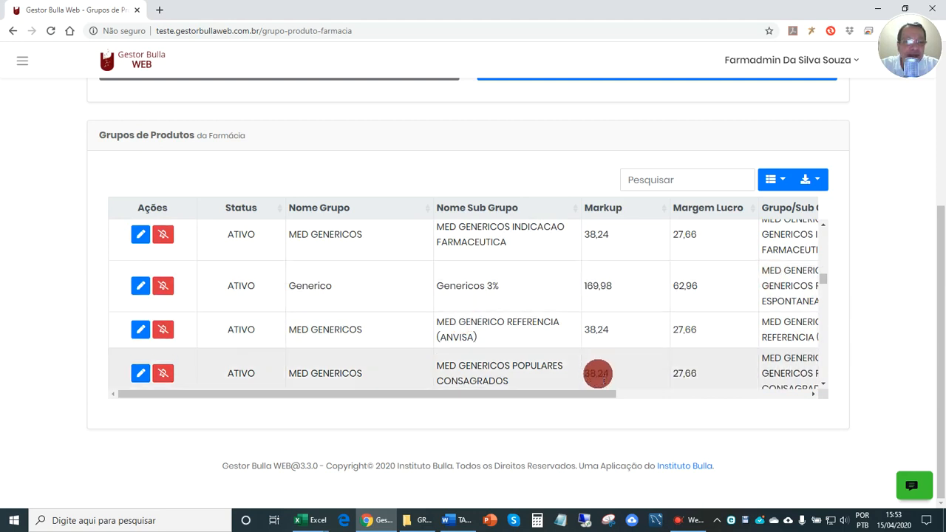
left_click_drag(598, 395, 751, 400)
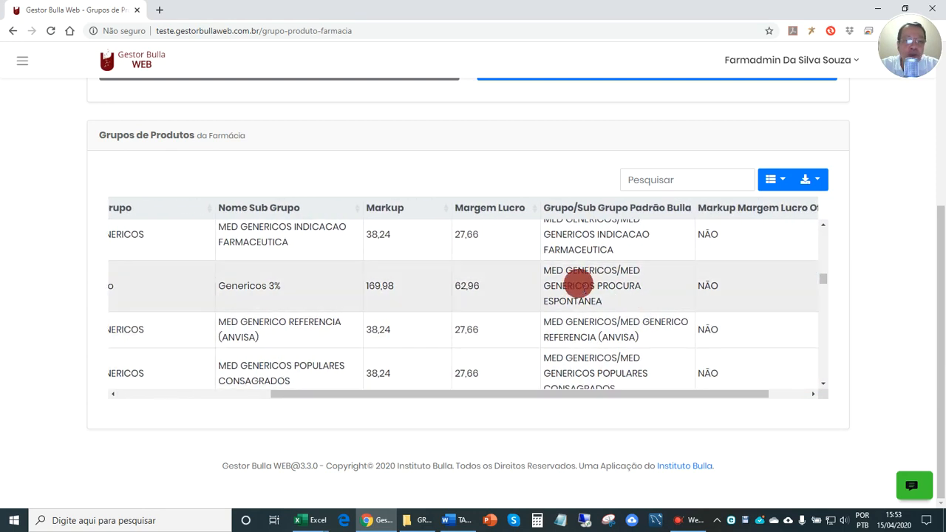
left_click_drag(551, 272, 620, 306)
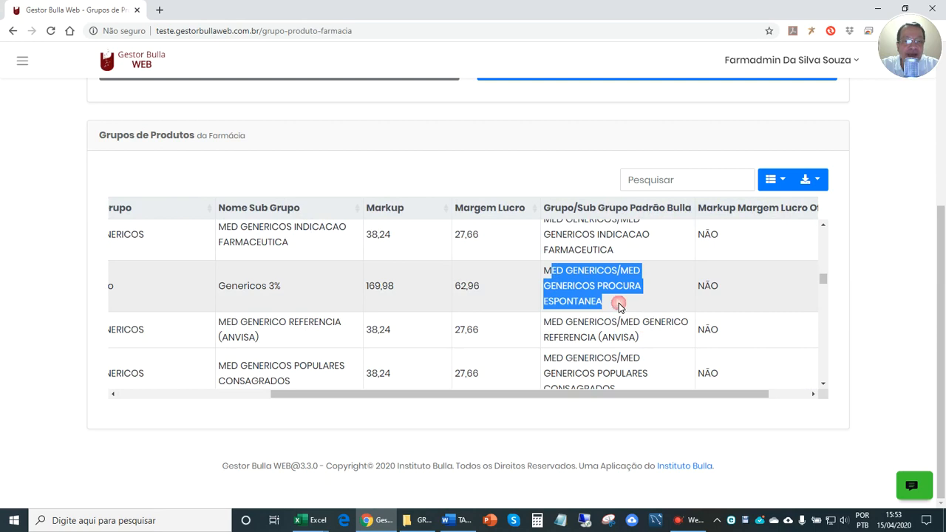
left_click_drag(700, 394, 792, 402)
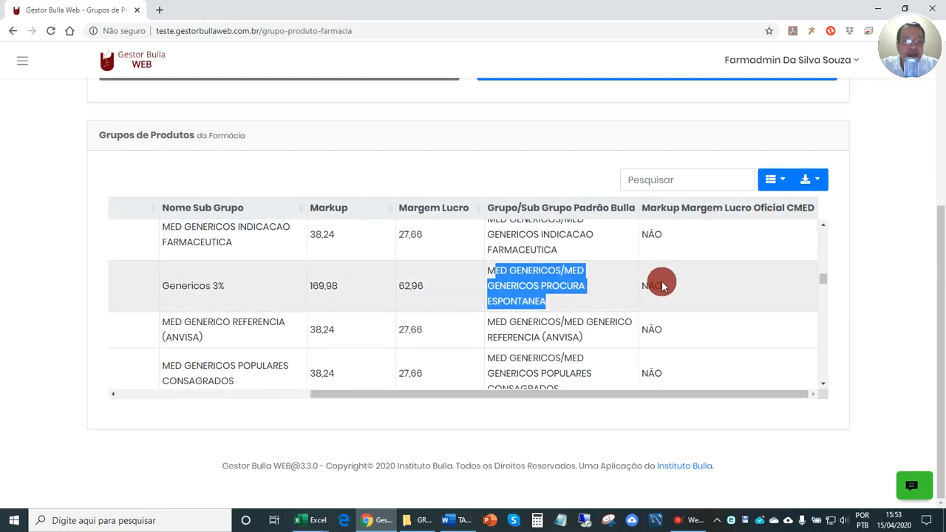
double_click(655, 286)
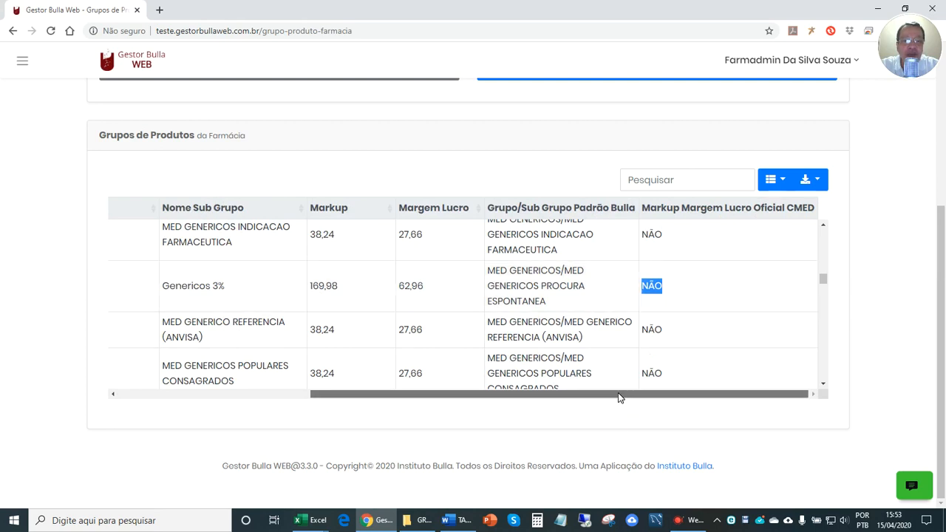
left_click_drag(618, 395, 370, 348)
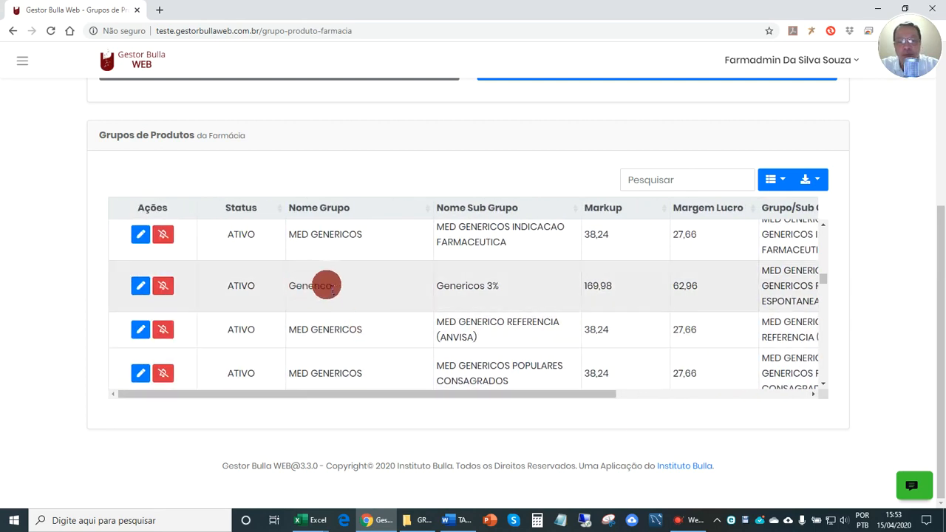
Re-examine the markup and subgroup name in the Generico row
left_click_drag(585, 285, 637, 289)
left_click(586, 326)
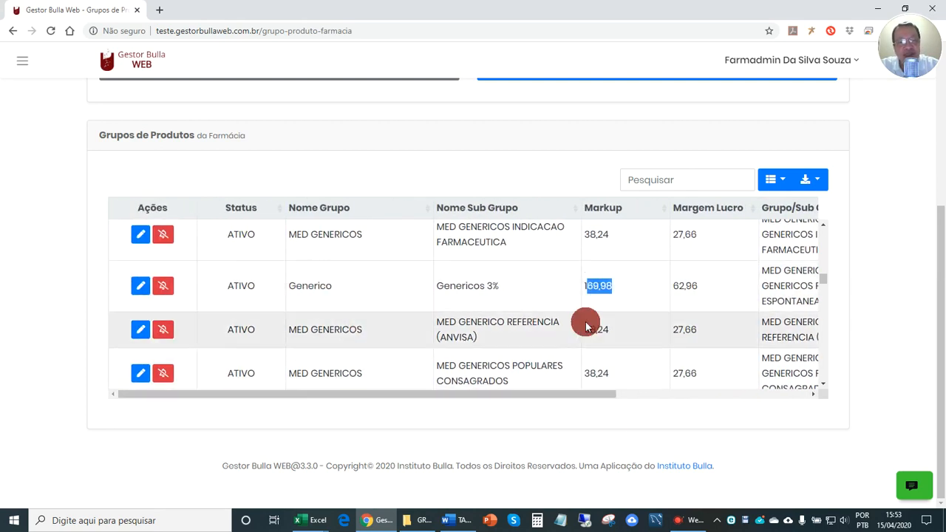
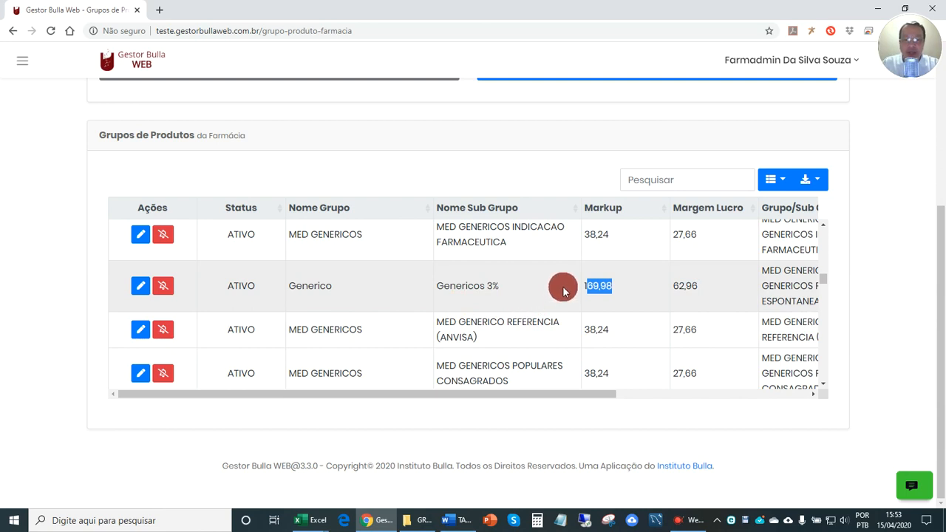
left_click_drag(456, 286, 519, 289)
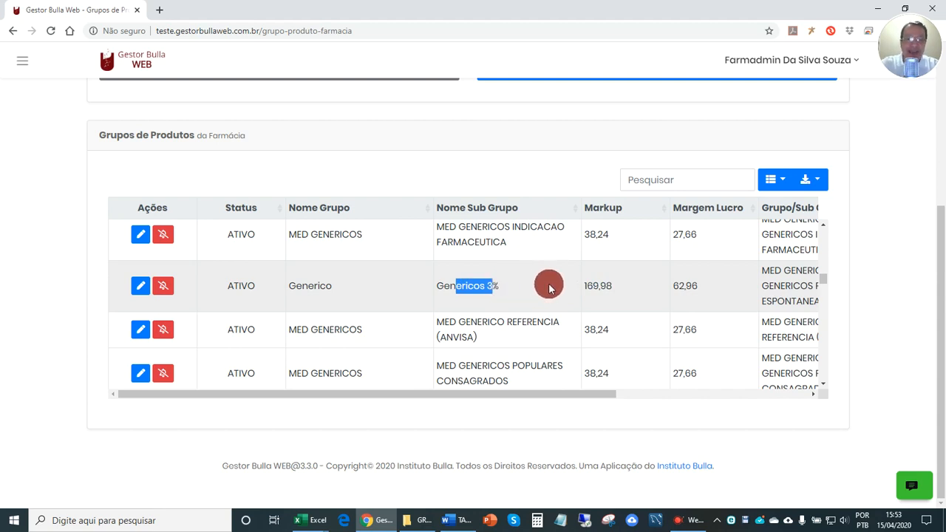
left_click(615, 288)
left_click_drag(615, 289, 582, 288)
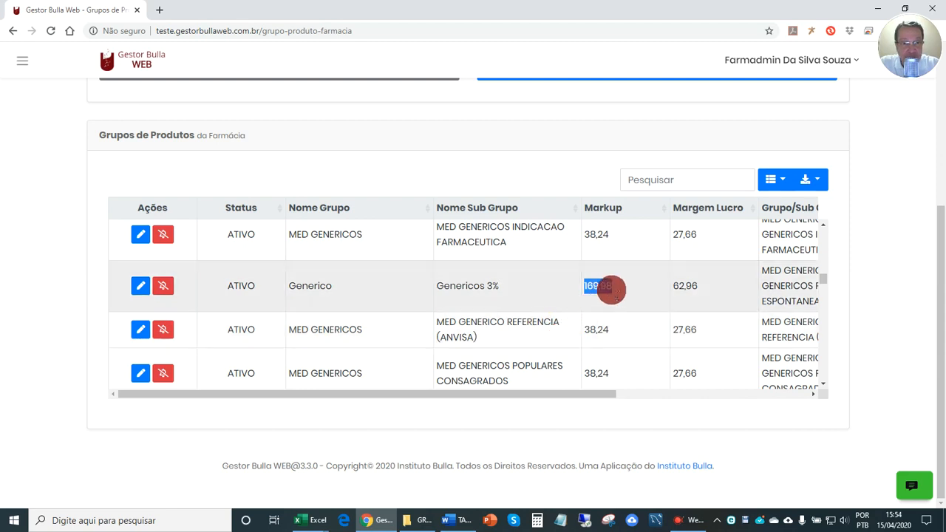
left_click(609, 291)
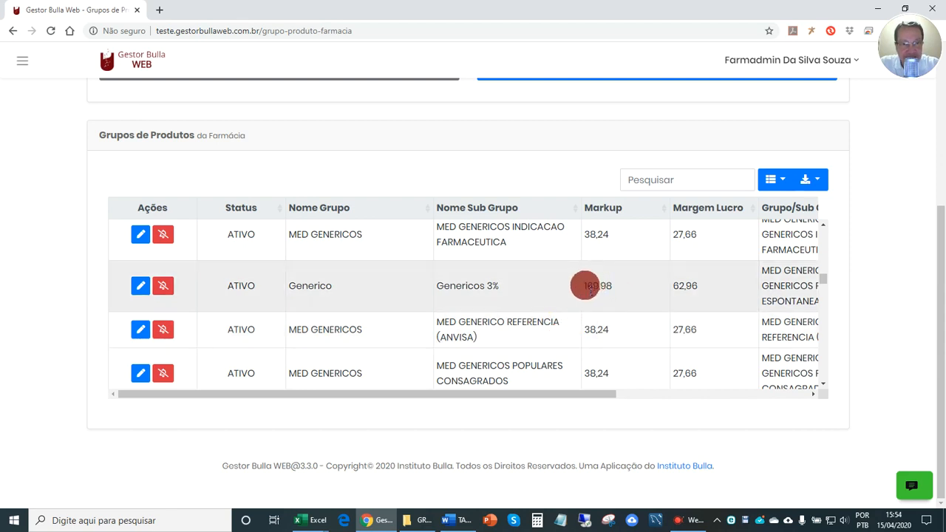
left_click_drag(586, 286, 616, 289)
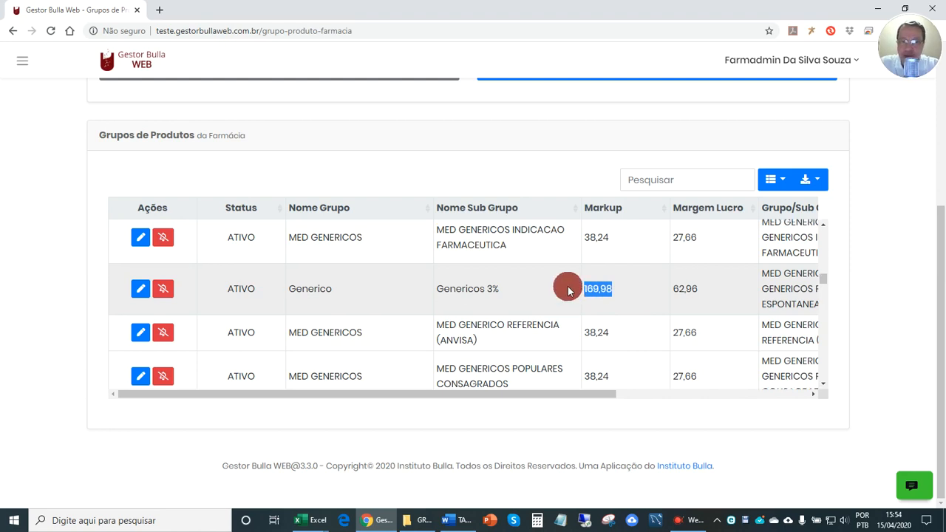
Find the MED SIMILARES (BONIF) row with the INDICACAO FARMACEUTICA subgroup and examine its group and subgroup names
scroll(569, 289, "up", 4)
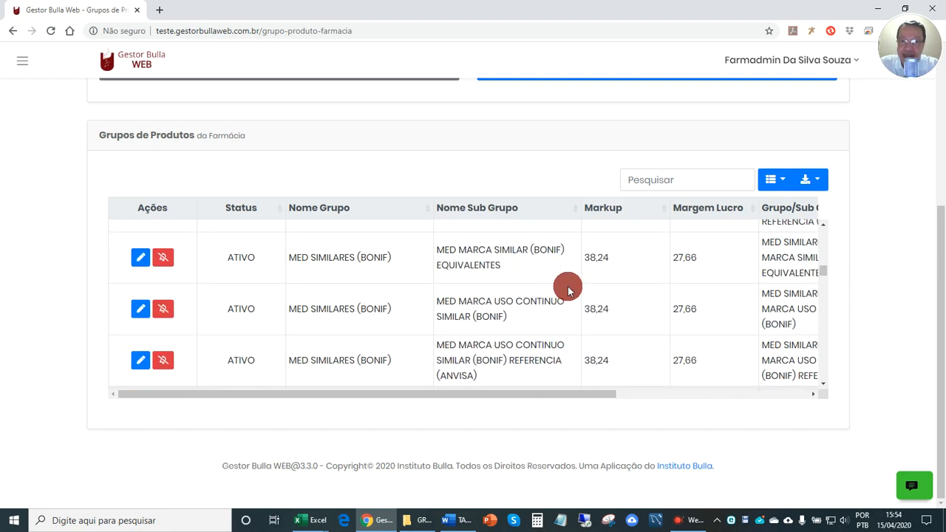
scroll(569, 289, "up", 5)
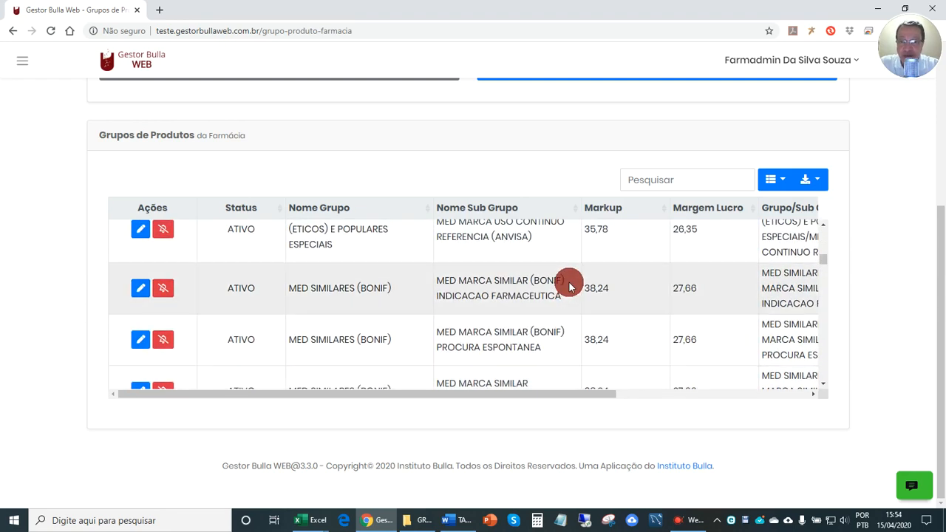
scroll(568, 284, "up", 2)
scroll(544, 299, "down", 2)
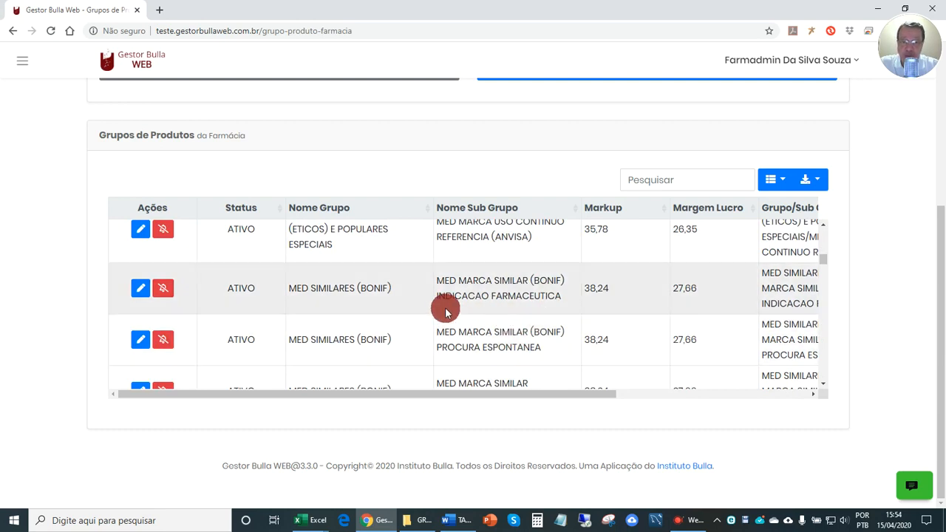
left_click_drag(295, 288, 358, 301)
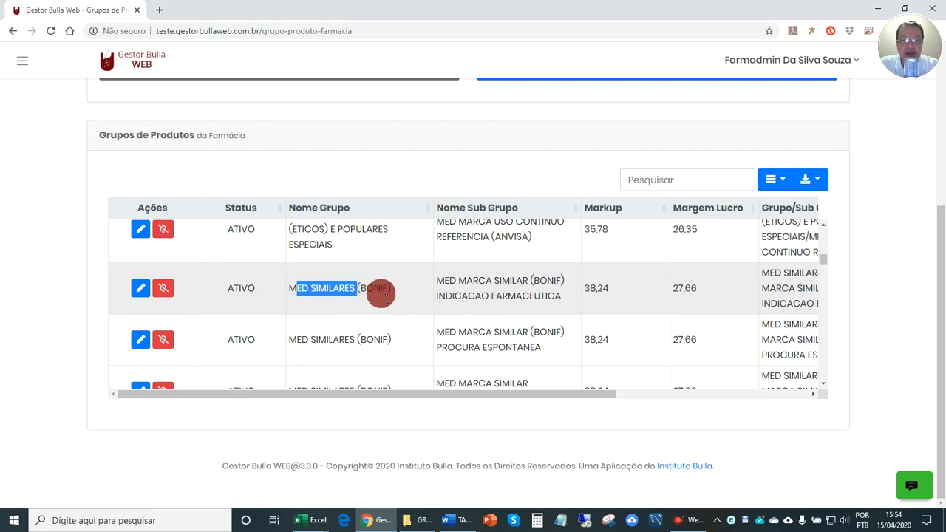
left_click_drag(382, 289, 329, 293)
left_click(329, 294)
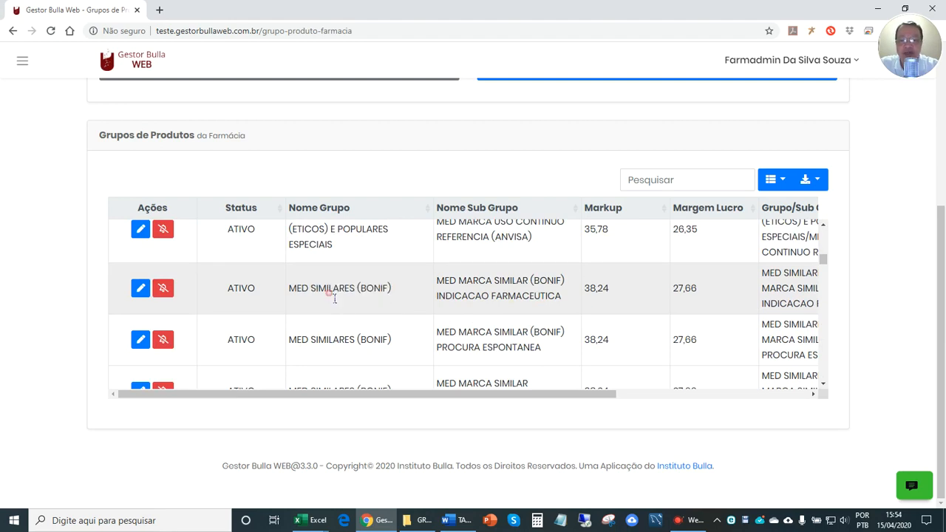
left_click(329, 293)
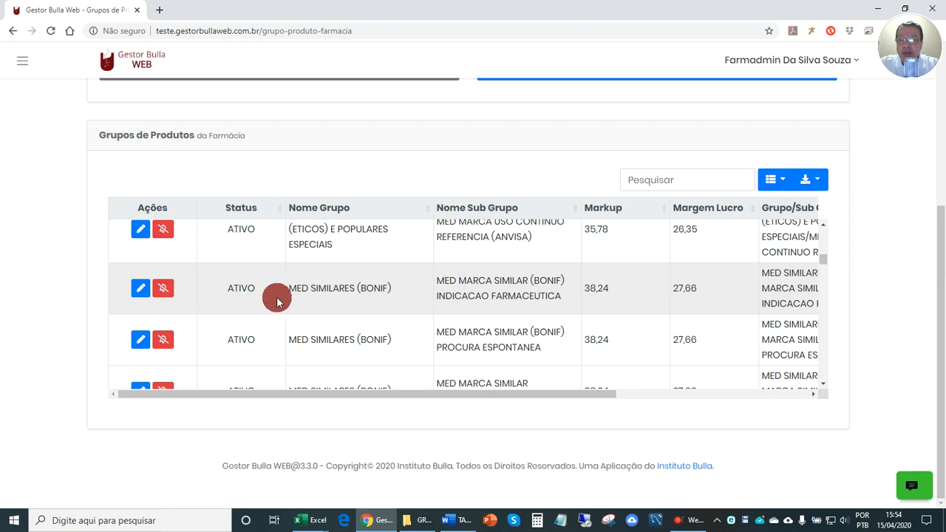
left_click_drag(301, 287, 492, 283)
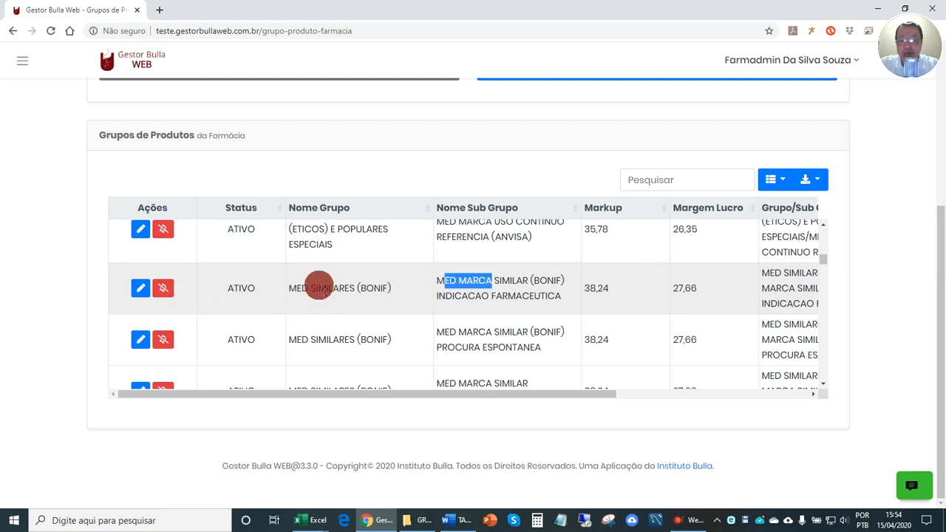
left_click_drag(311, 288, 373, 292)
left_click(362, 292)
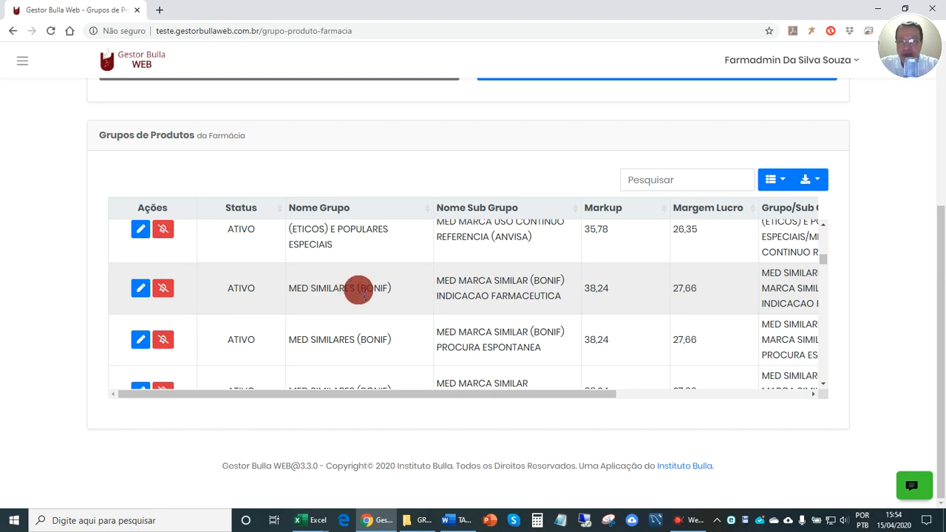
Open the MED SIMILARES (BONIF) INDICACAO FARMACEUTICA record for editing and set its group name to B.O
left_click(139, 290)
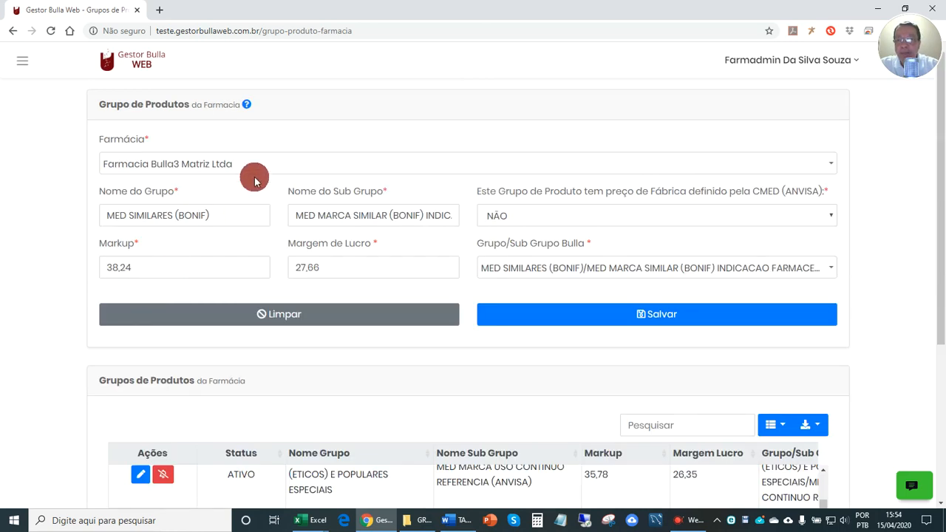
triple_click(208, 214)
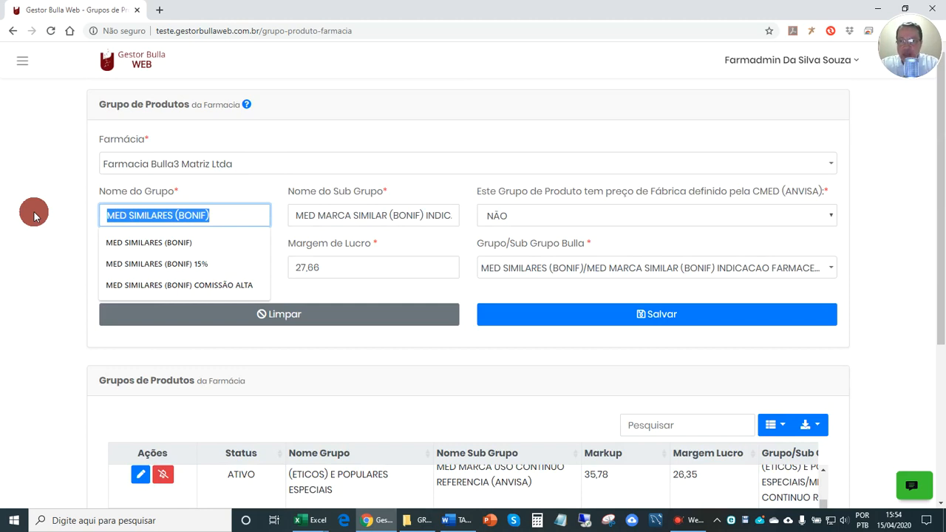
type("Bon")
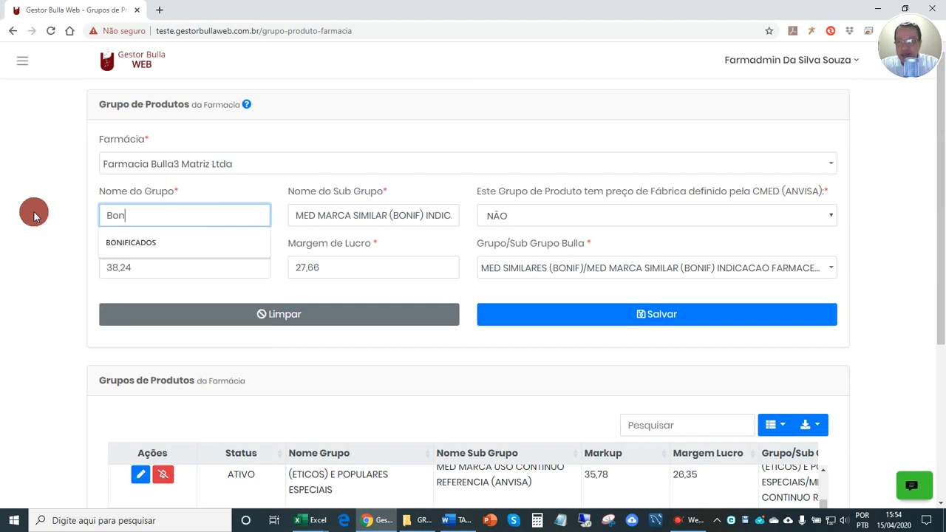
type("id")
key("BackSpace")
key("BackSpace")
key("BackSpace")
key("BackSpace")
type(".O.")
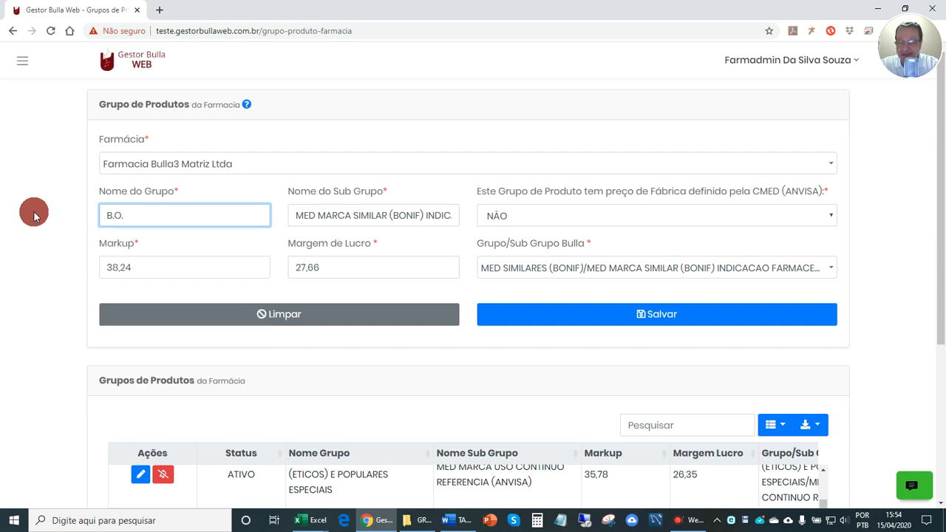
Replace the subgroup name of the B.O. group with Indicação
key("Tab")
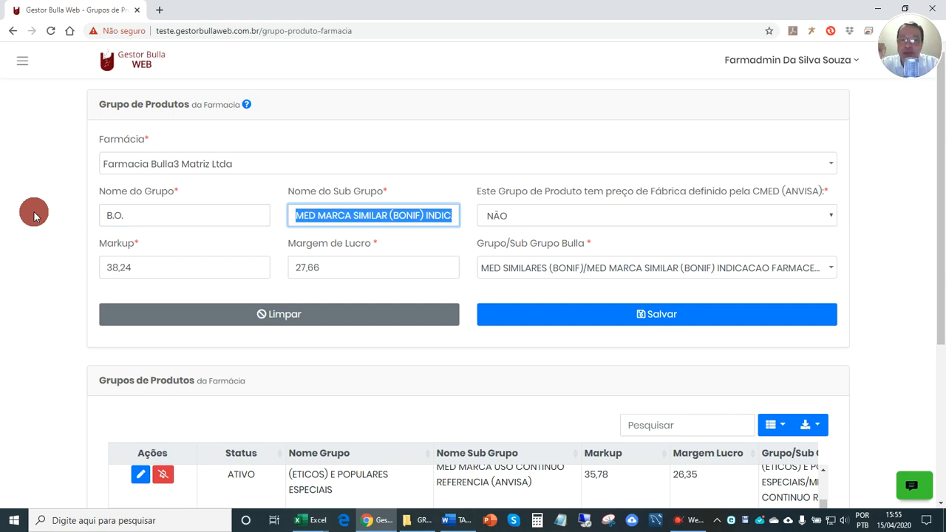
key("BackSpace")
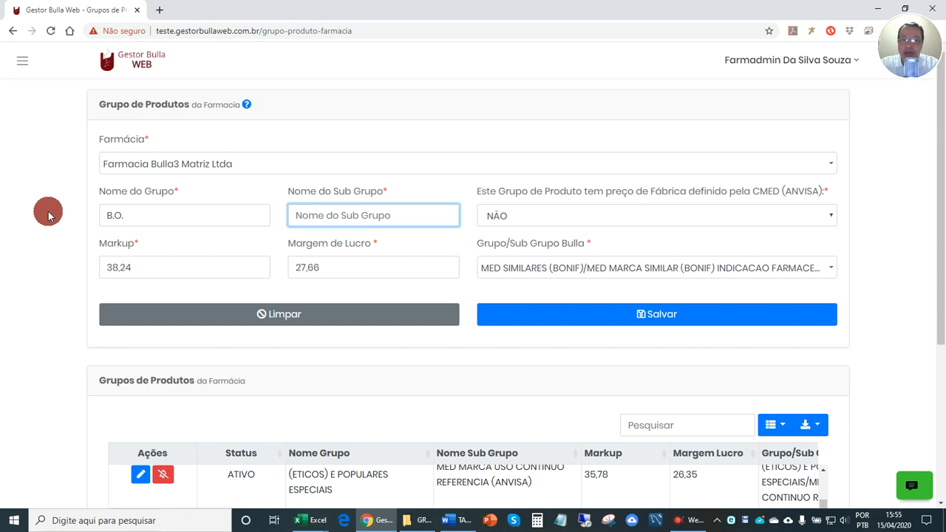
type("Ind")
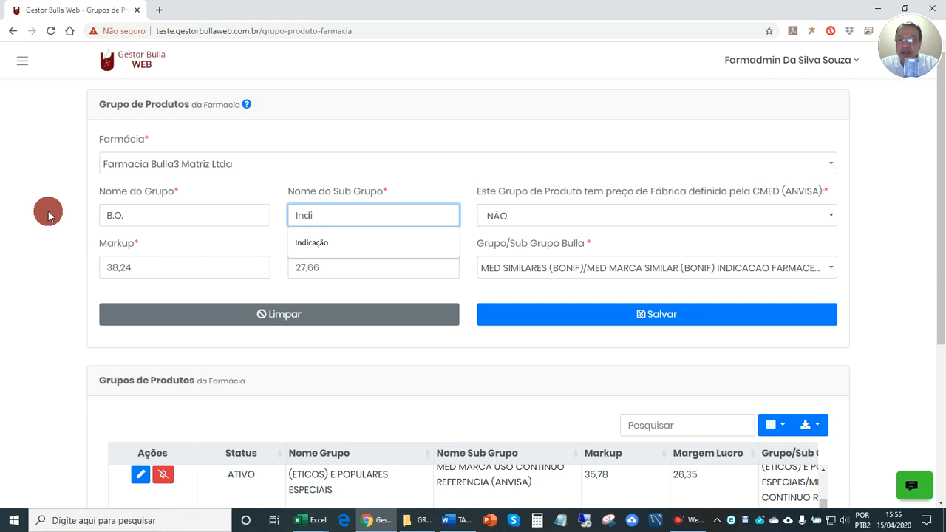
type("i")
left_click(318, 243)
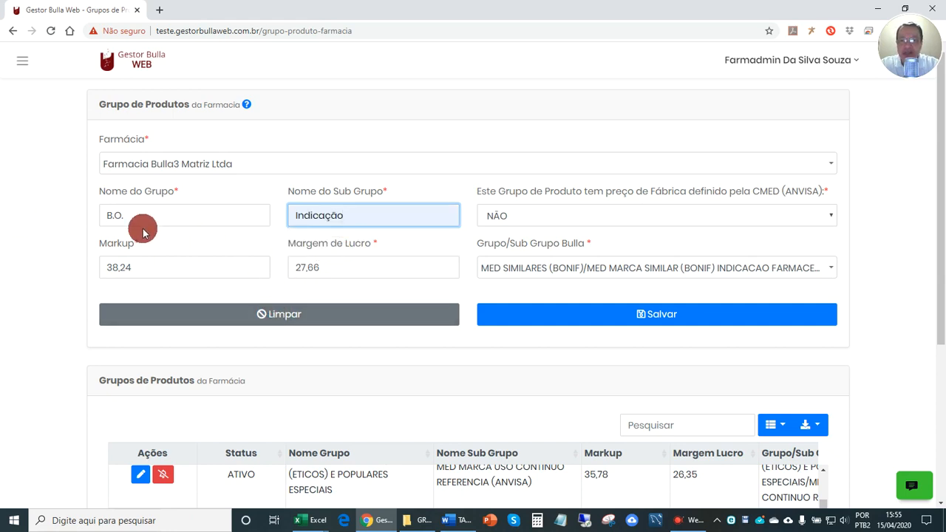
Review the CMED (ANVISA) factory-price question and its options alongside the markup field of the B.O. group
left_click(693, 223)
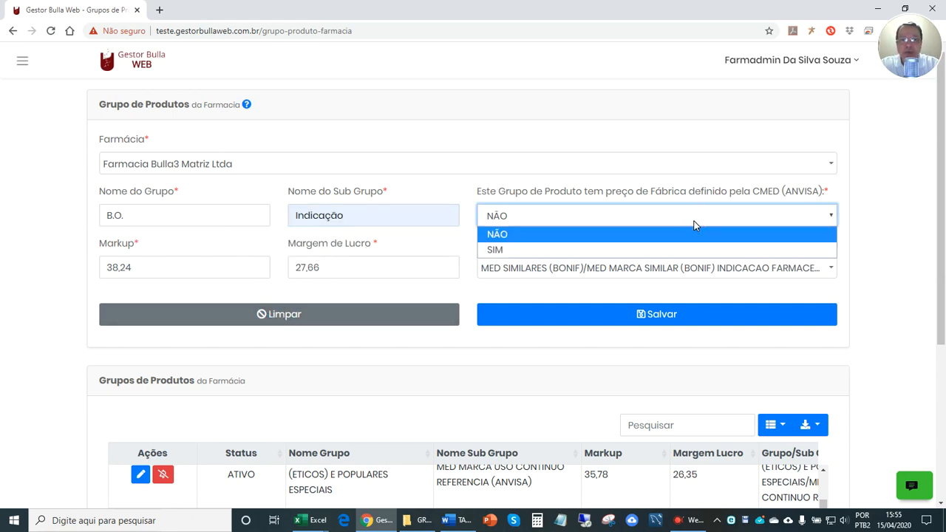
left_click(695, 225)
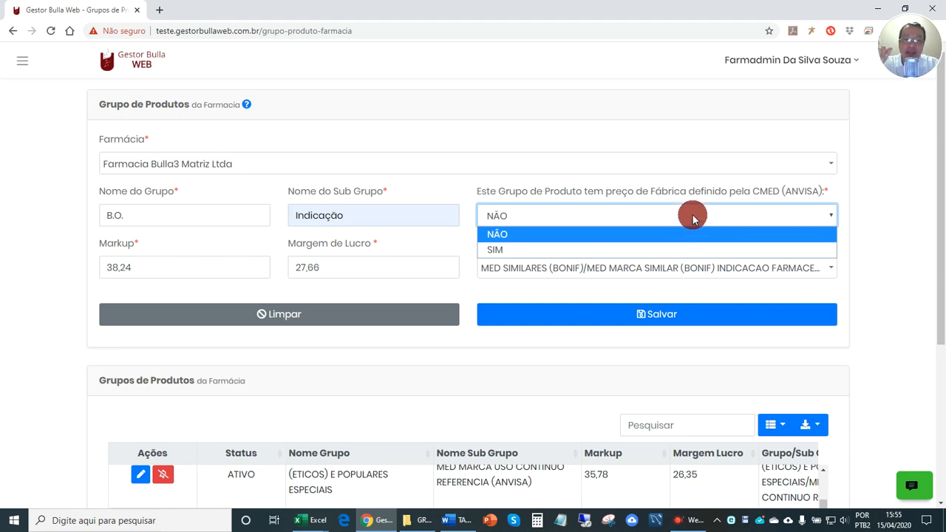
left_click(623, 192)
left_click_drag(610, 193, 675, 194)
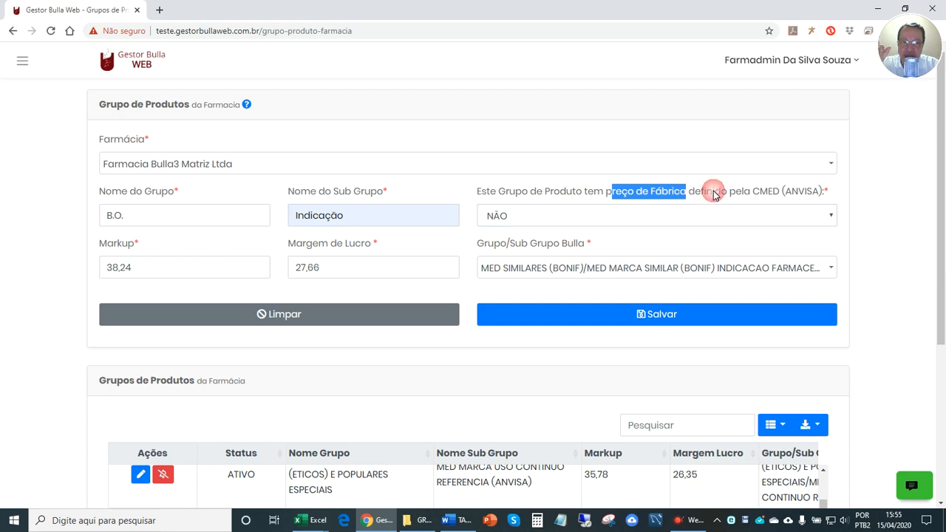
left_click(105, 243)
left_click_drag(104, 243, 160, 247)
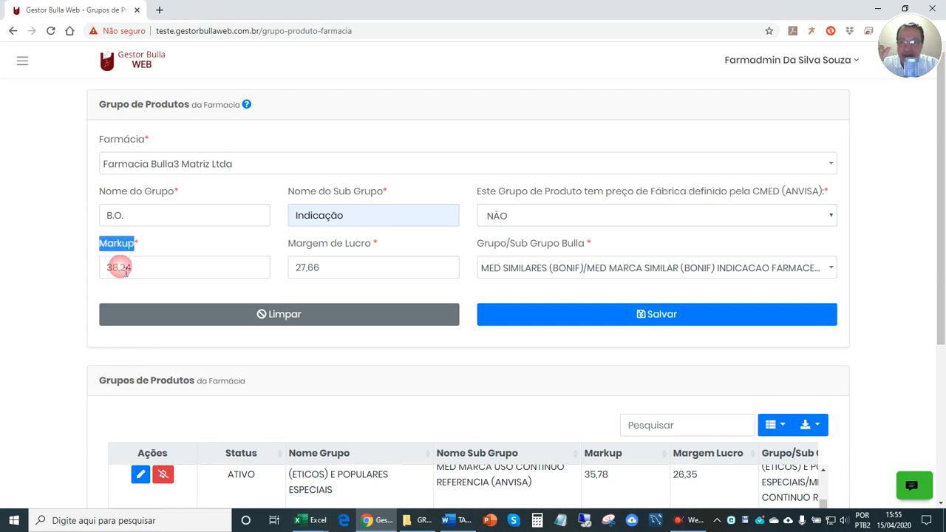
left_click_drag(107, 267, 147, 267)
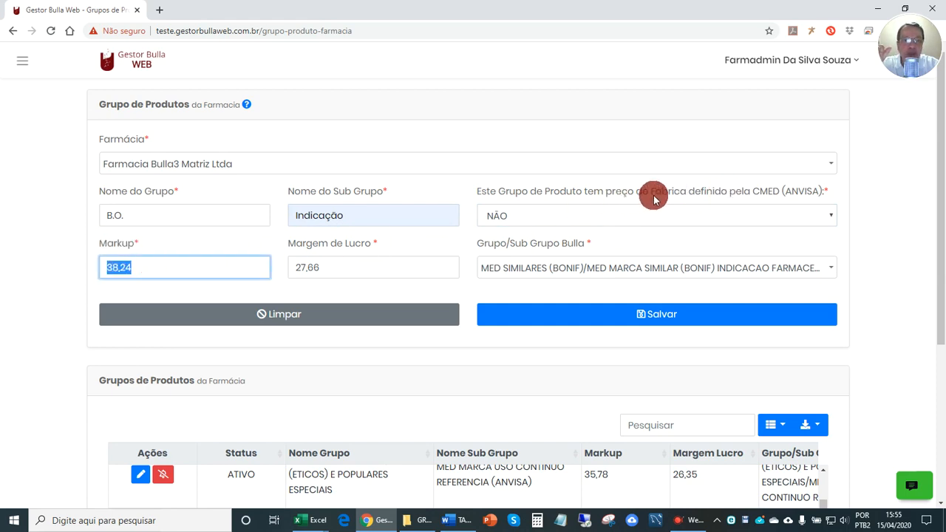
left_click_drag(714, 194, 765, 194)
left_click_drag(530, 192, 743, 194)
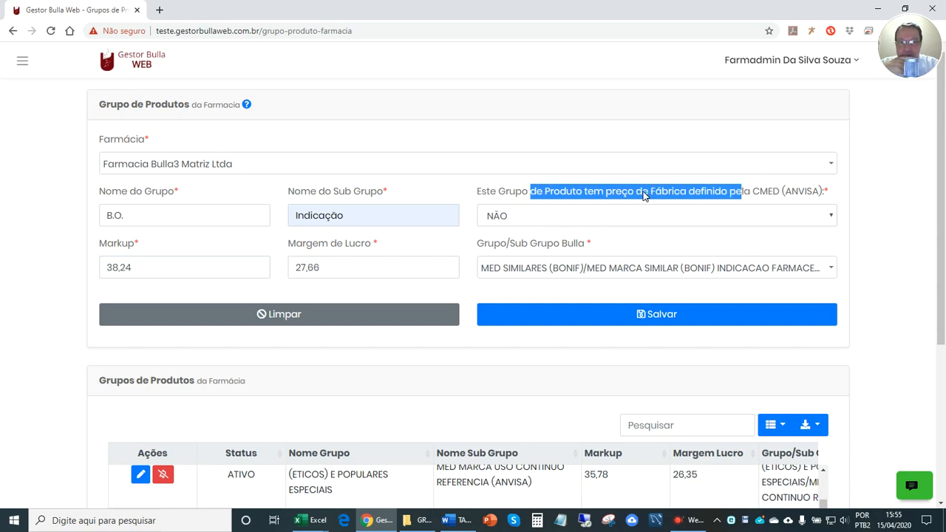
left_click_drag(627, 192, 719, 194)
Set the markup of the B.O. group to 200,00
left_click_drag(190, 268, 77, 270)
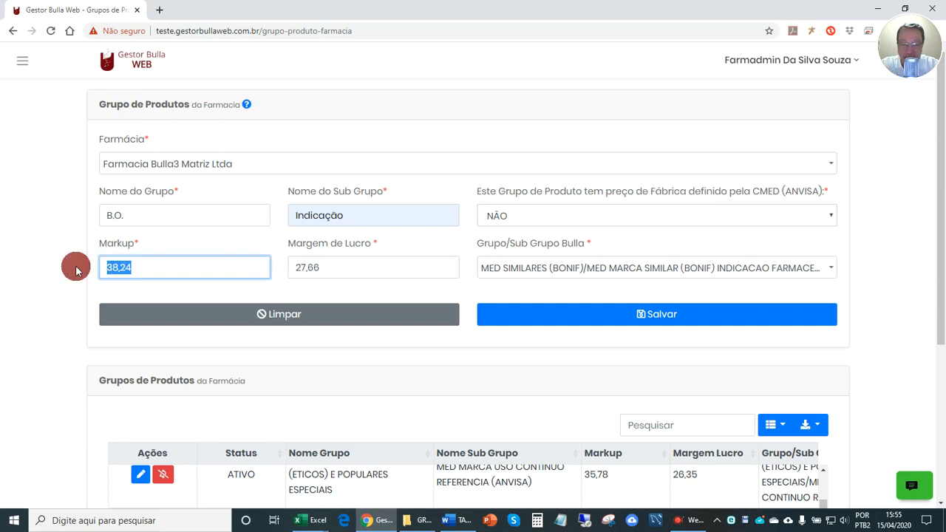
type("200,00")
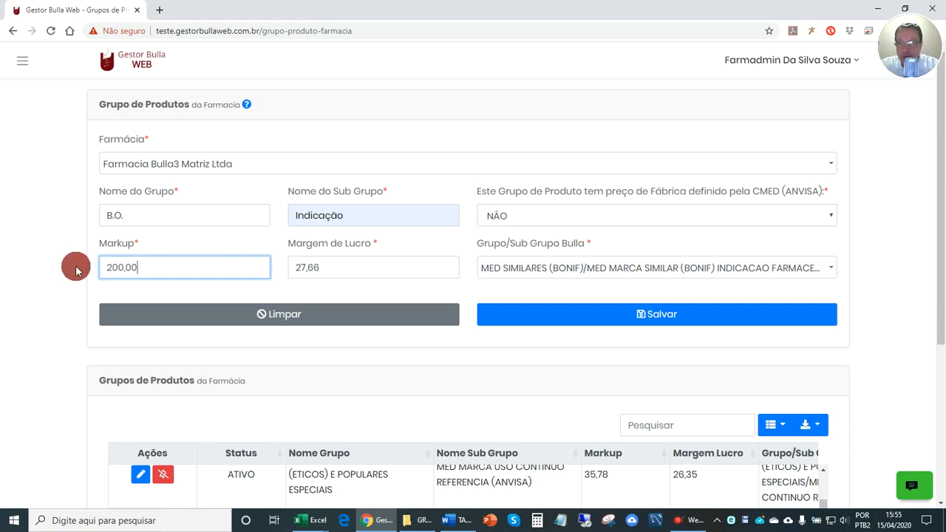
key("Tab")
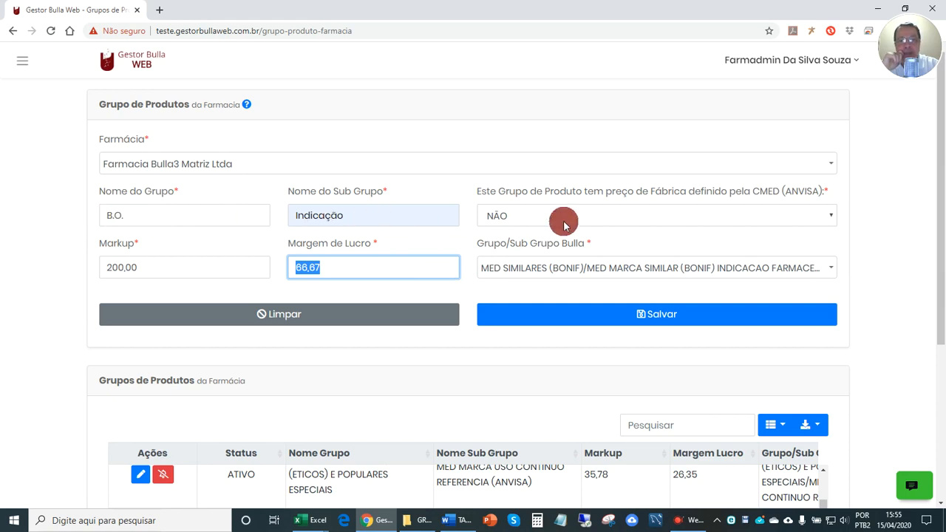
Answer SIM to the CMED (ANVISA) factory-price question for the B.O. group and clear its markup
left_click(693, 222)
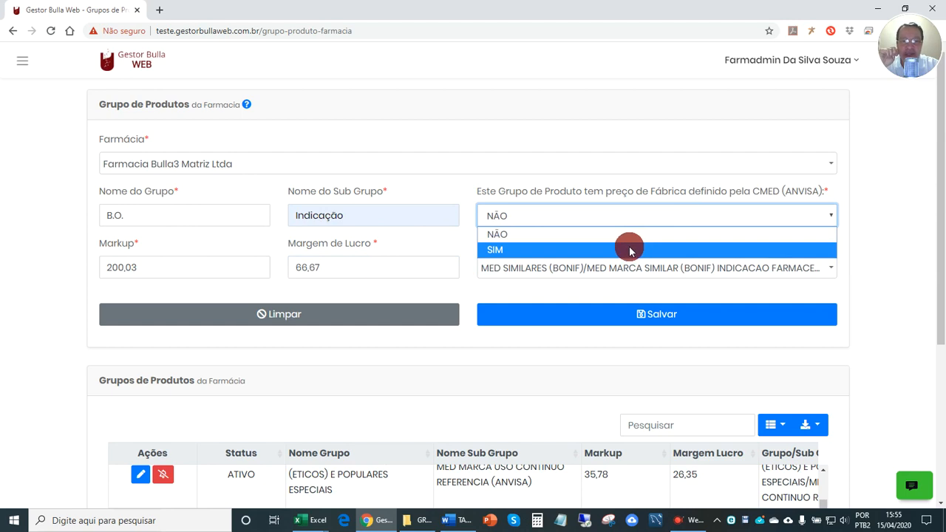
left_click(629, 251)
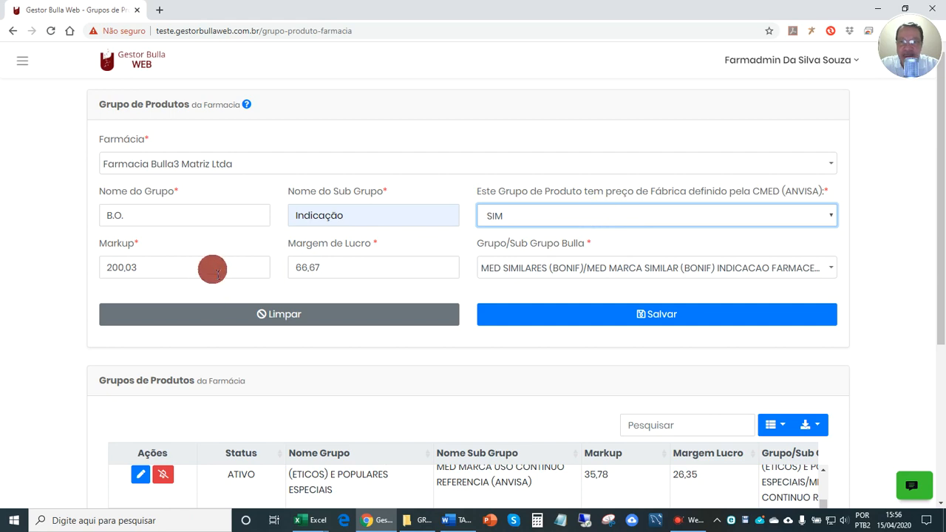
double_click(211, 266)
key("BackSpace")
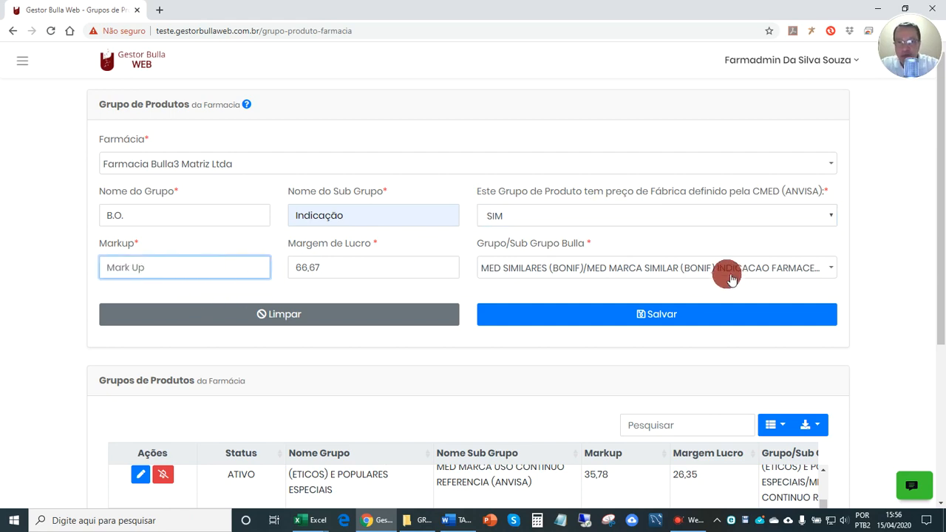
left_click(396, 213)
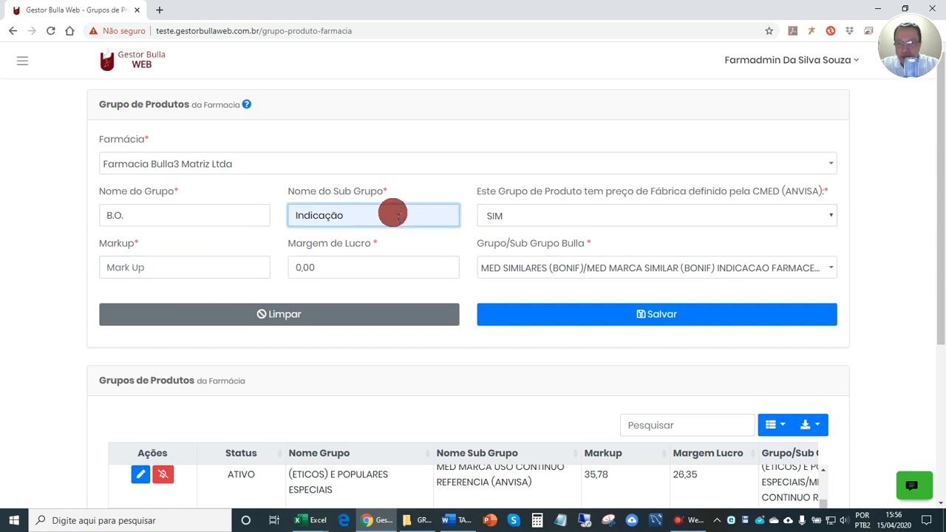
key("Tab")
left_click(545, 219)
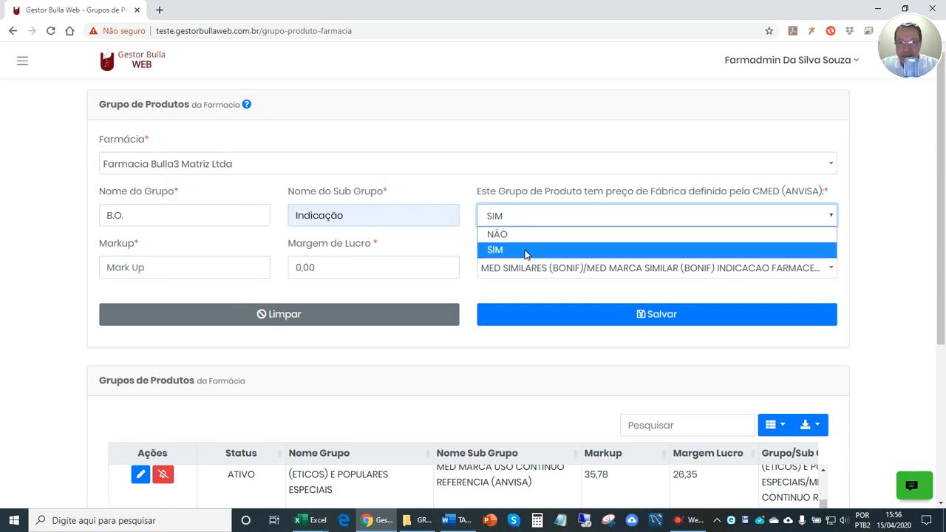
left_click(525, 250)
key("Tab")
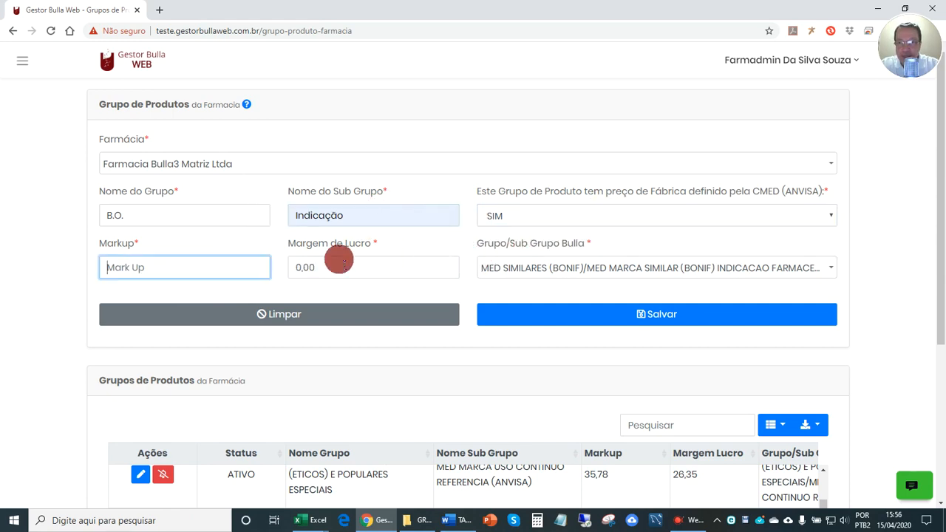
Set the B.O. group's markup to 35,78 and save the record
left_click(192, 268)
left_click(174, 316)
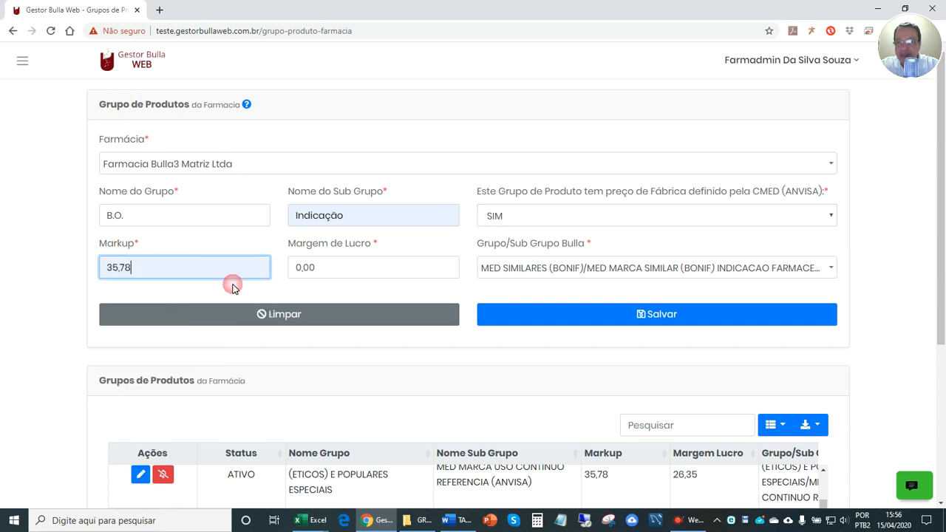
key("Tab")
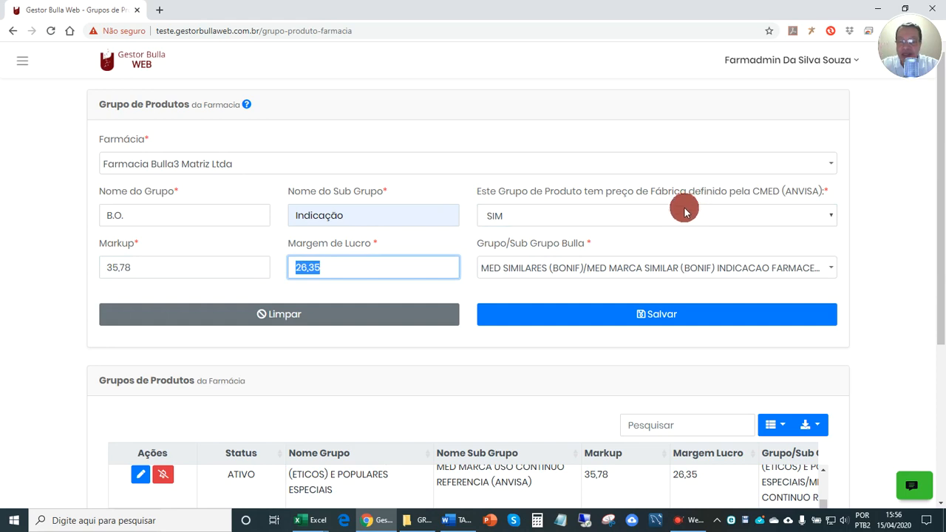
key("Tab")
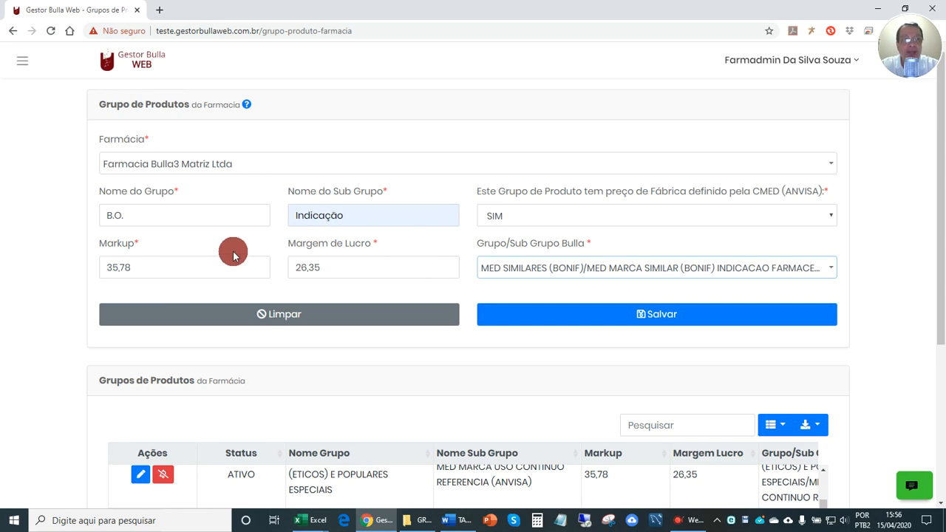
left_click(647, 316)
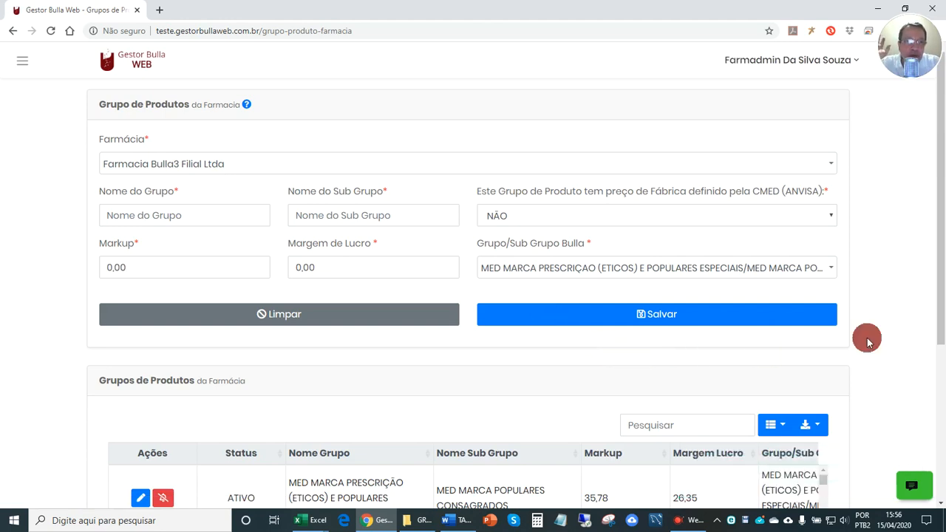
Examine the MED SIMILARES (BONIF) rows in the product group list of Farmacia Bulla3 Filial Ltda
left_click_drag(939, 303, 940, 462)
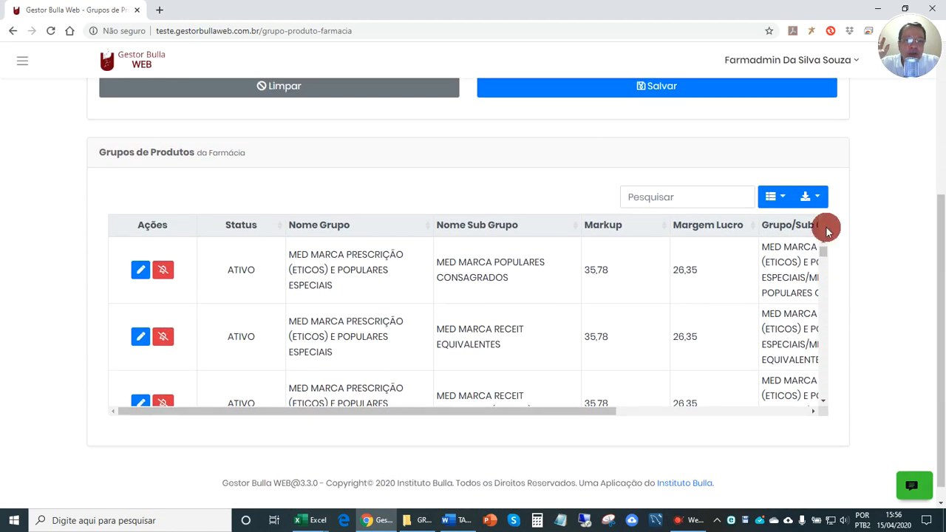
left_click_drag(823, 247, 824, 276)
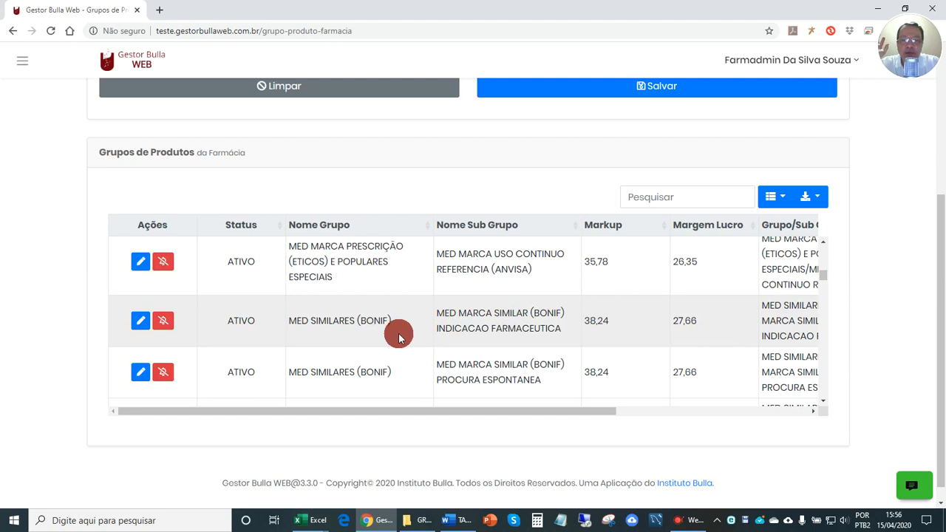
scroll(398, 334, "down", 1)
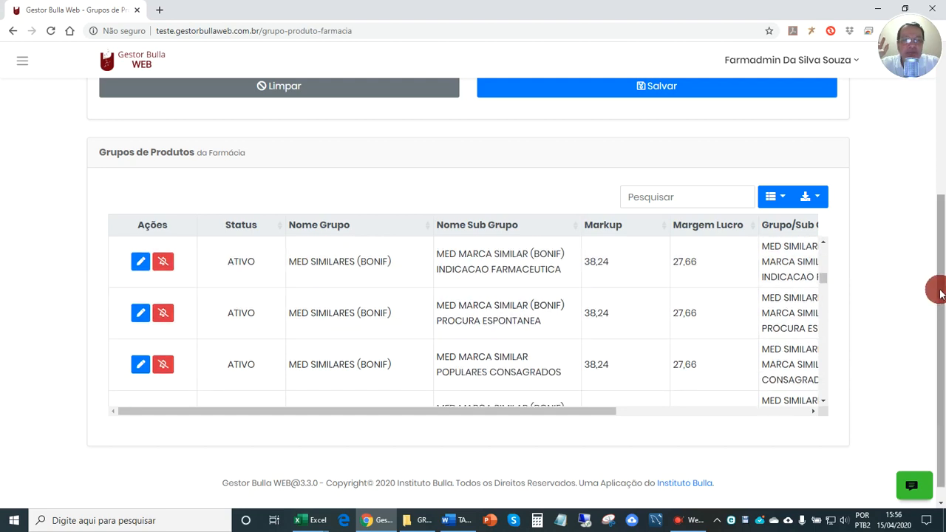
Switch the pharmacy to Farmacia Bulla3 Matriz Ltda
left_click_drag(940, 293, 817, 129)
left_click(273, 163)
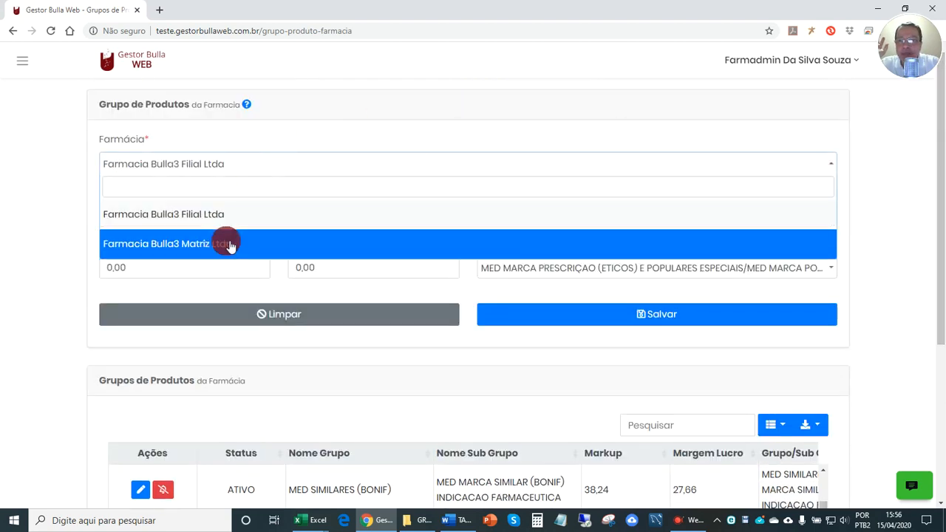
left_click(231, 245)
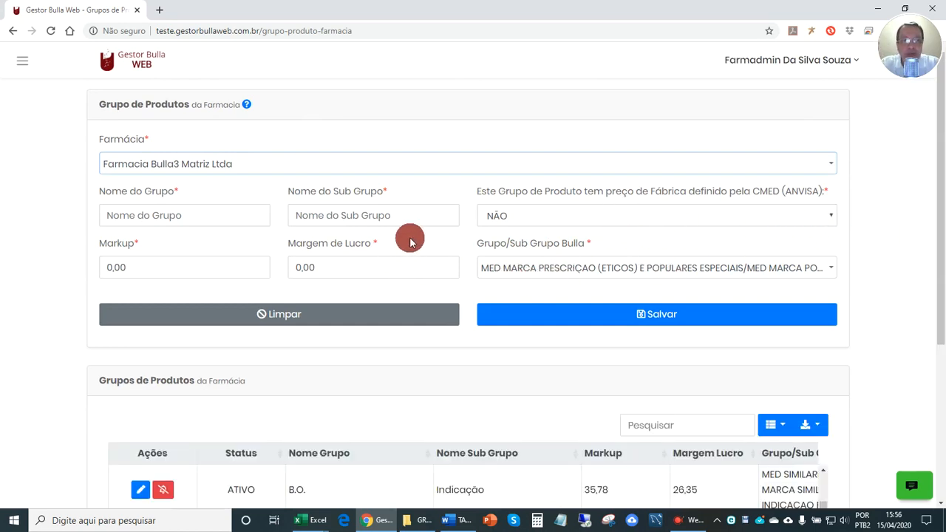
Clear the markup in the blank group form and answer NÃO to the CMED (ANVISA) factory-price question
left_click_drag(156, 268, 90, 281)
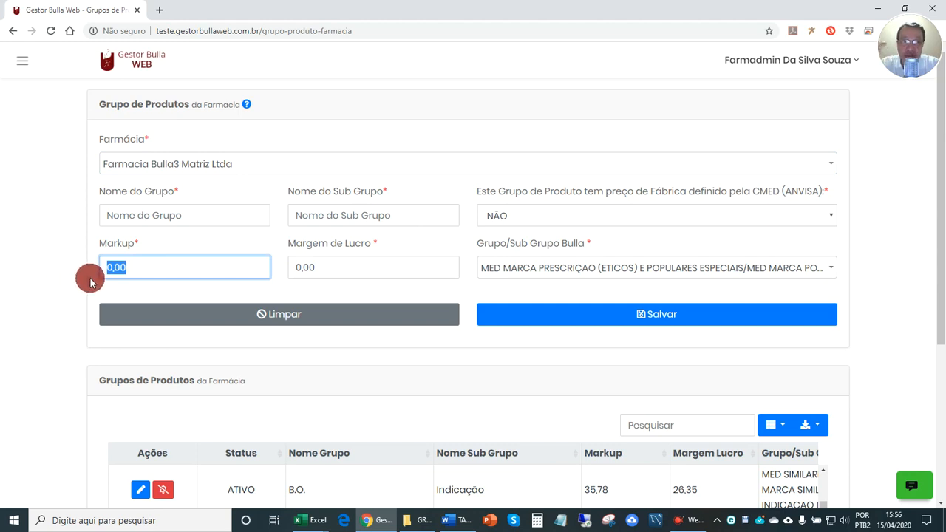
key("Delete")
left_click(588, 217)
left_click(568, 236)
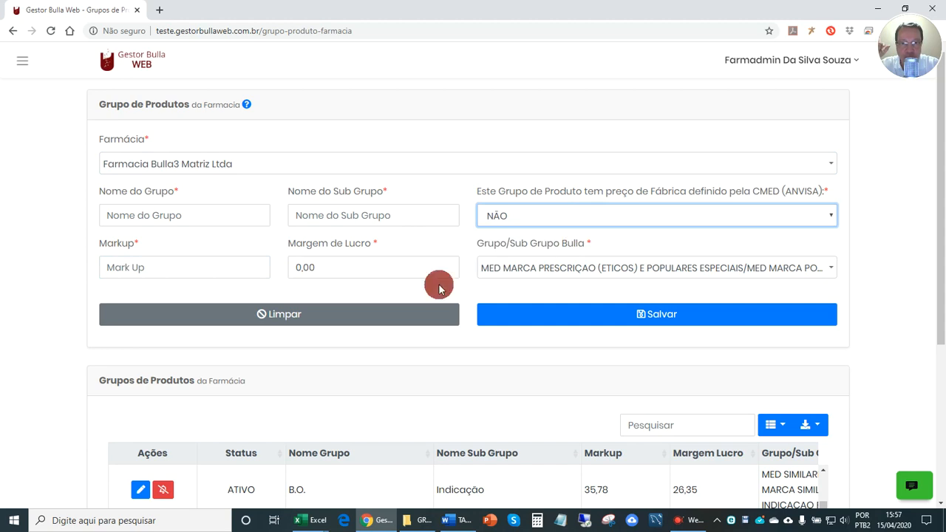
Answer SIM to the CMED (ANVISA) question in the blank group form and set the markup to 35,78
left_click(617, 218)
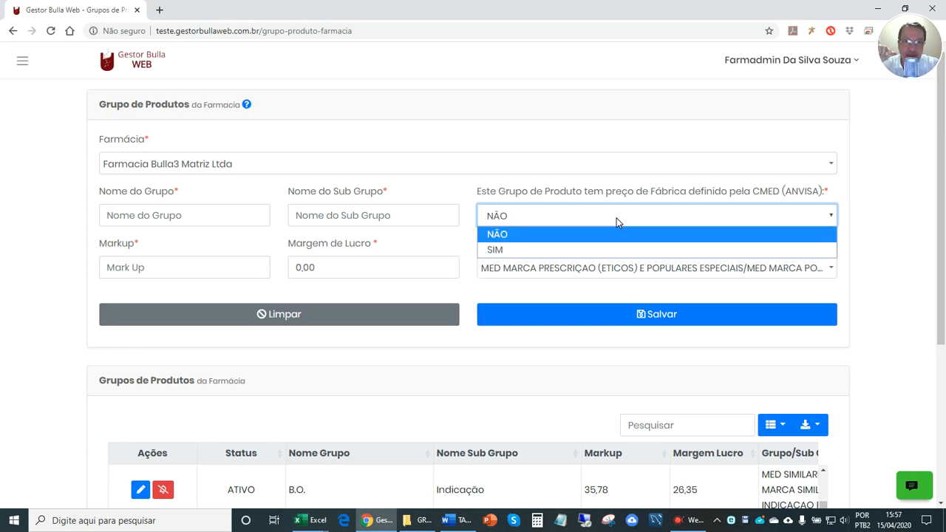
left_click(562, 248)
left_click(162, 269)
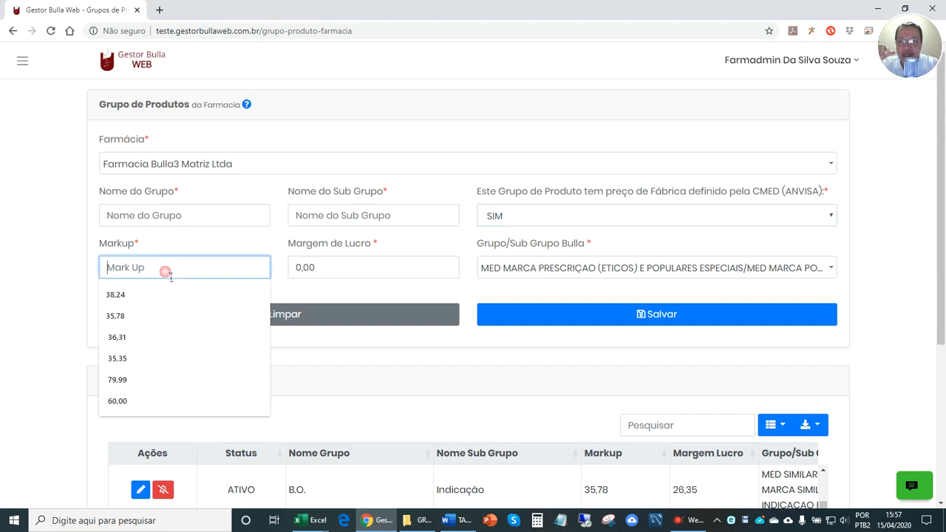
left_click(148, 316)
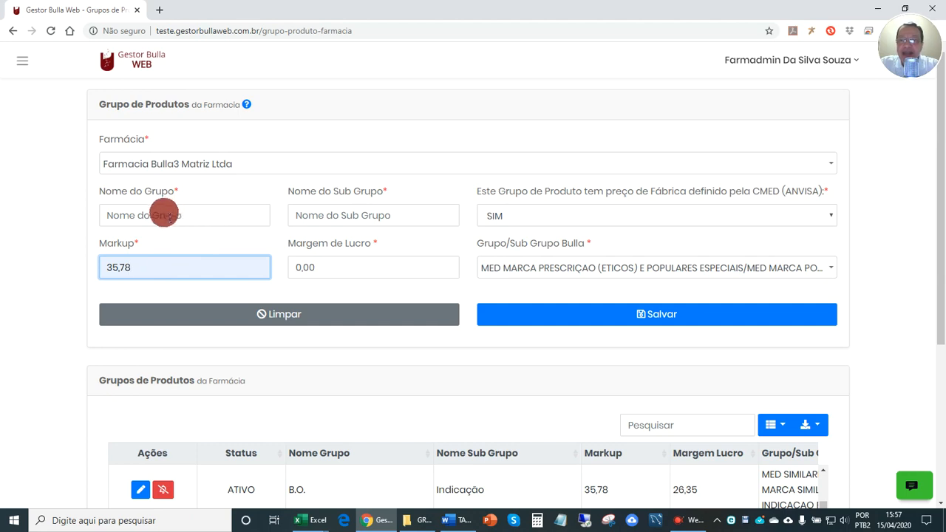
left_click(352, 195)
left_click(189, 192)
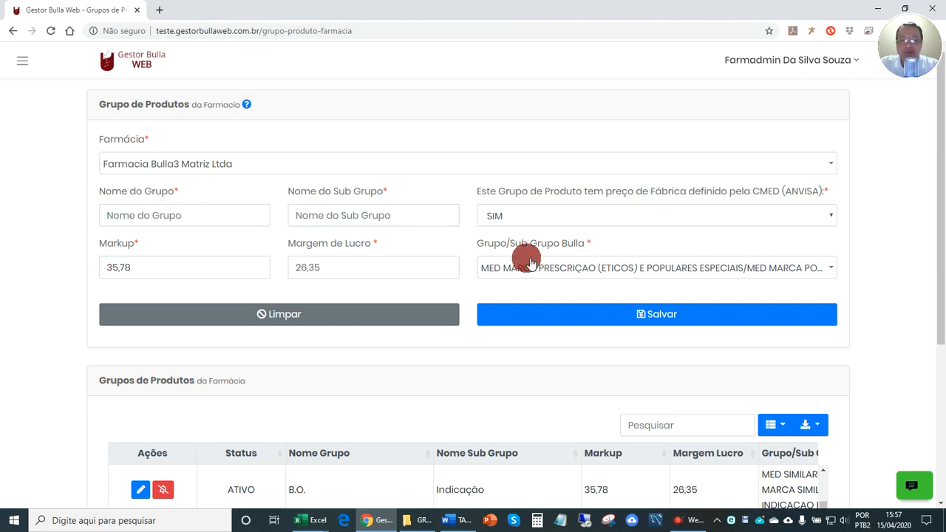
Review the Grupo/Sub Grupo Bulla field and the B.O. row of the list, keeping Farmacia Bulla3 Matriz Ltda selected
left_click_drag(487, 243, 587, 253)
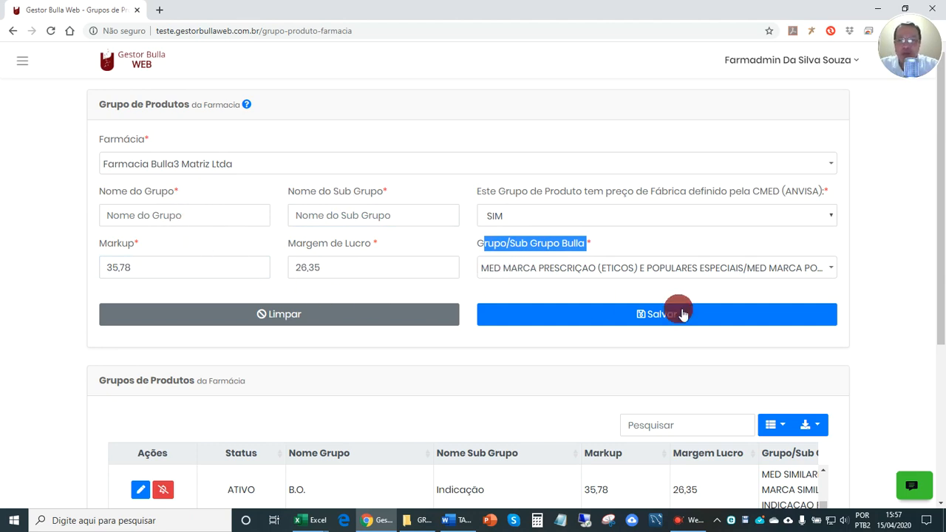
left_click_drag(940, 224, 931, 365)
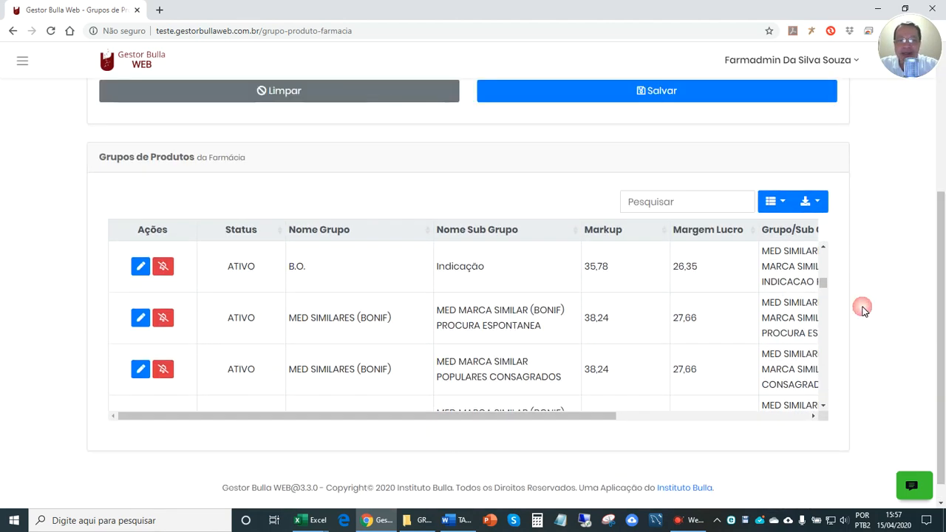
scroll(932, 251, "up", 2)
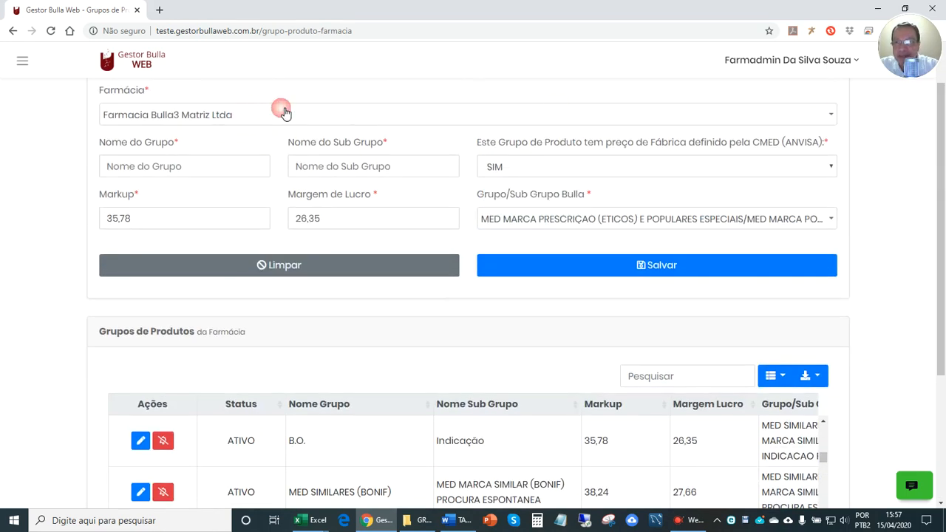
left_click(284, 112)
left_click(218, 193)
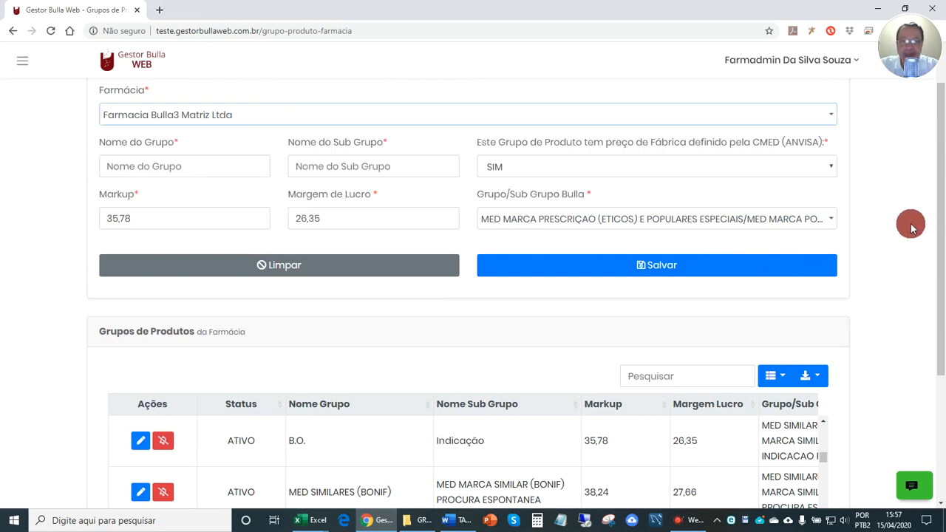
Find the PERFUMARIAS E CORRELATOS row with the PERF CABELO E PELE subgroup and open it for editing
scroll(937, 207, "down", 2)
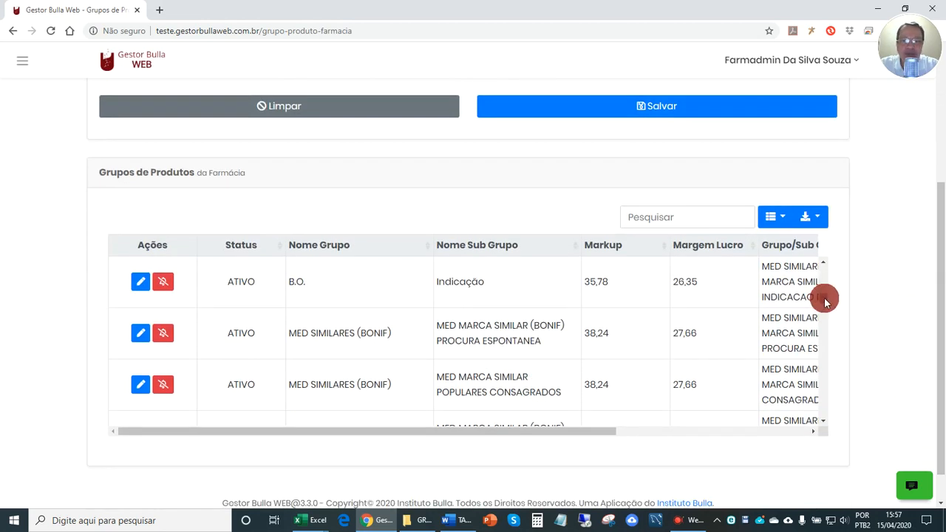
left_click_drag(824, 297, 819, 330)
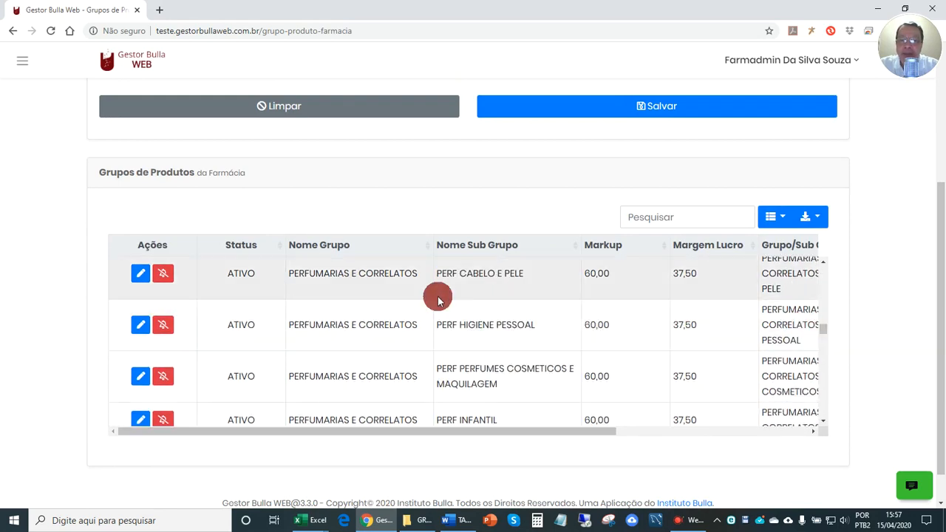
mouse_move(348, 273)
left_mouse_down()
mouse_move(338, 272)
mouse_move(451, 273)
left_mouse_up()
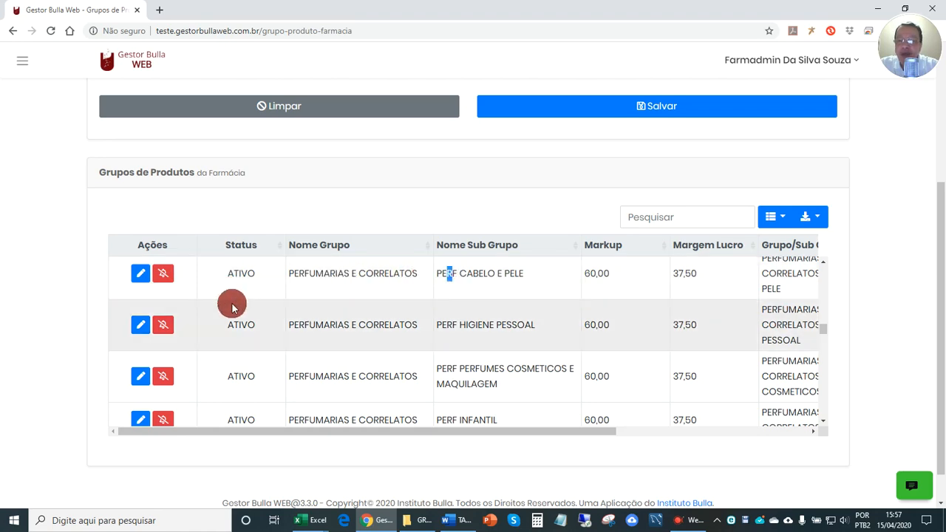
left_click(140, 274)
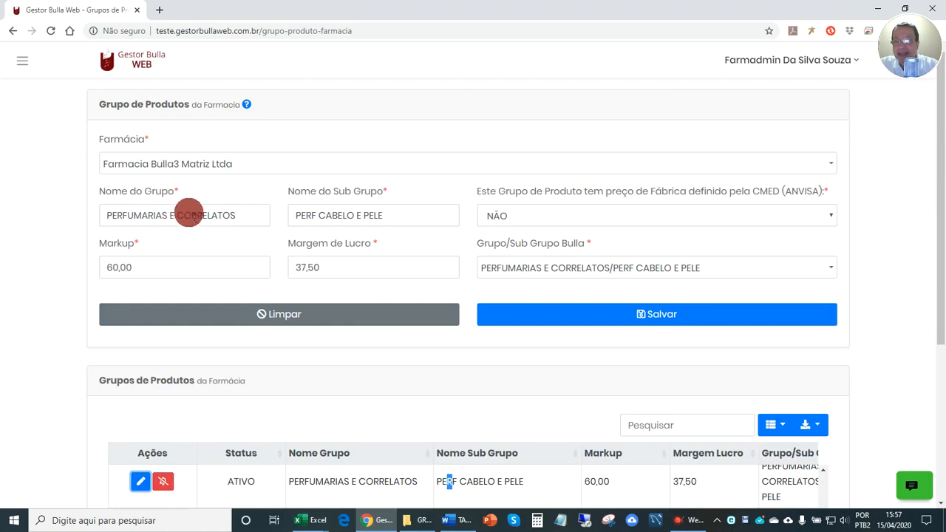
Replace the group name of the opened record with PERFUMA
left_click_drag(247, 217, 17, 226)
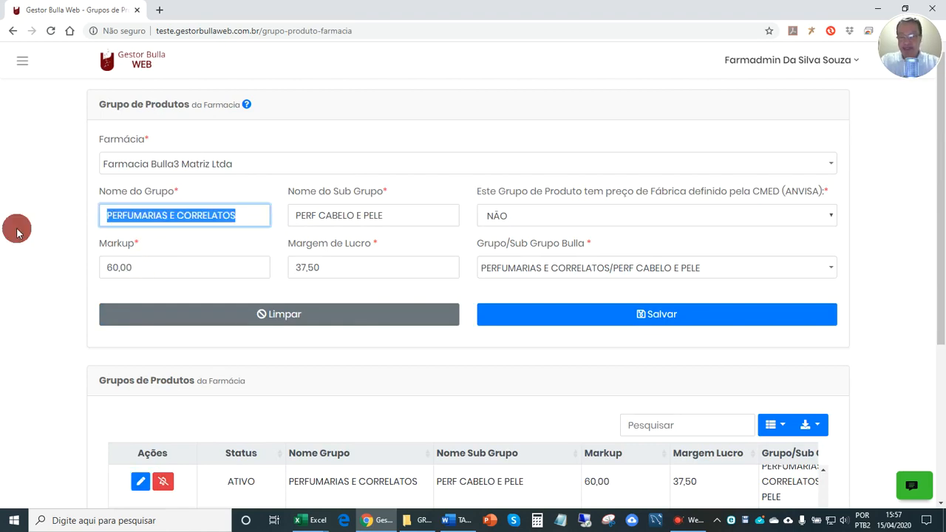
type("per")
key("BackSpace")
key("BackSpace")
key("BackSpace")
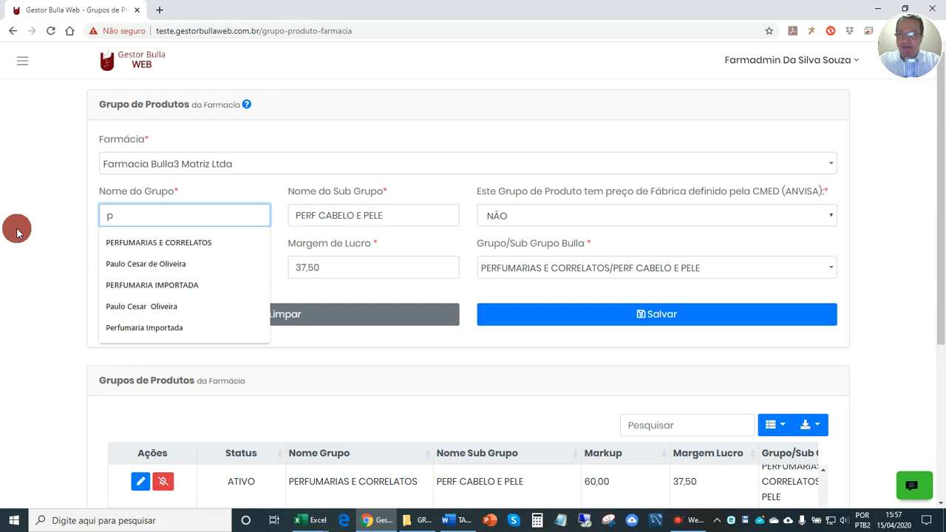
type("R")
key("BackSpace")
type("PERFUMA")
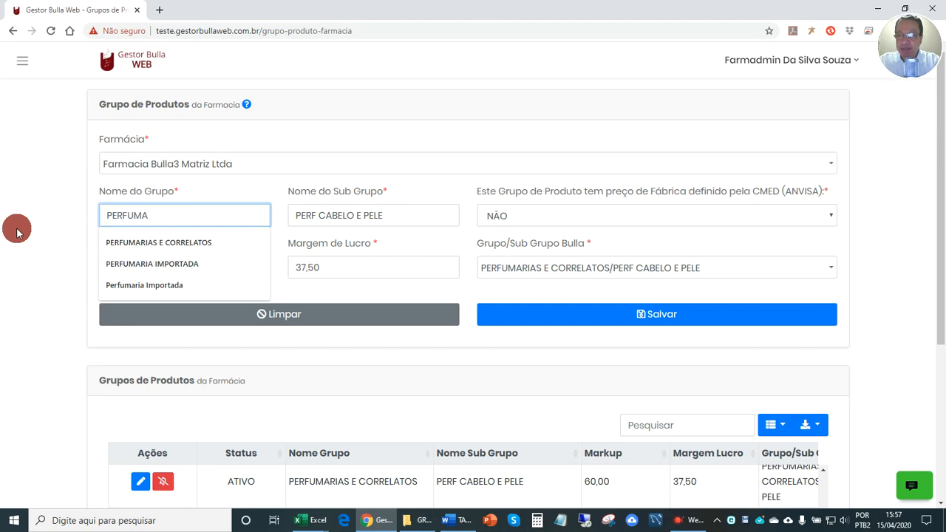
Set the subgroup name to Tinturas and answer NÃO to the CMED (ANVISA) factory-price question
key("Tab")
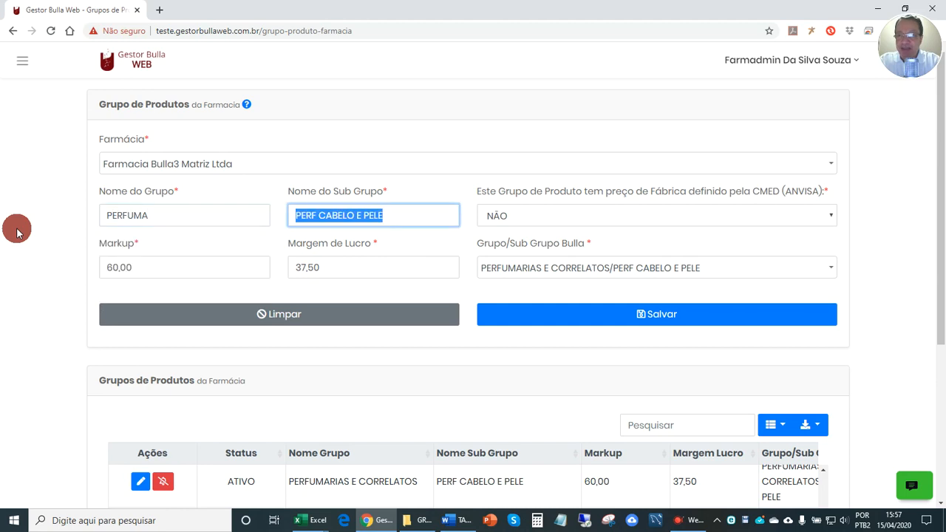
key("BackSpace")
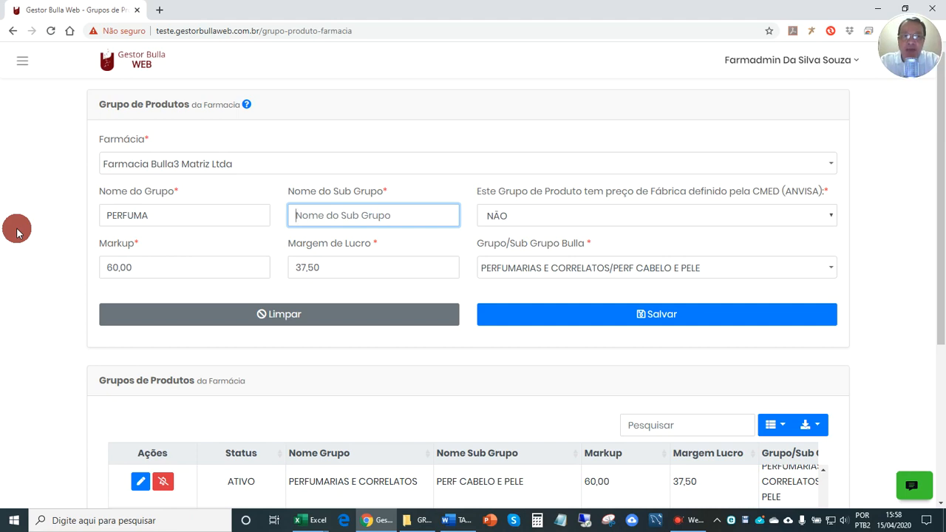
type("Tinturas")
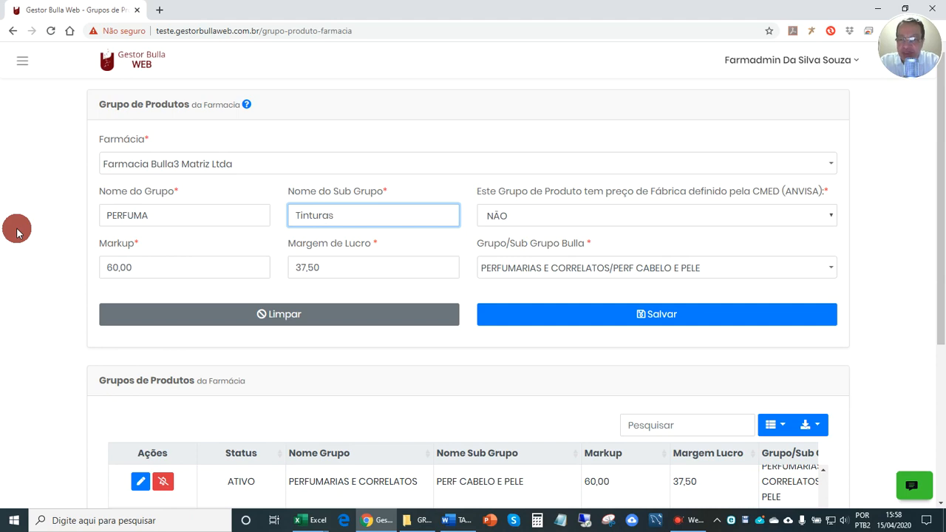
key("Tab")
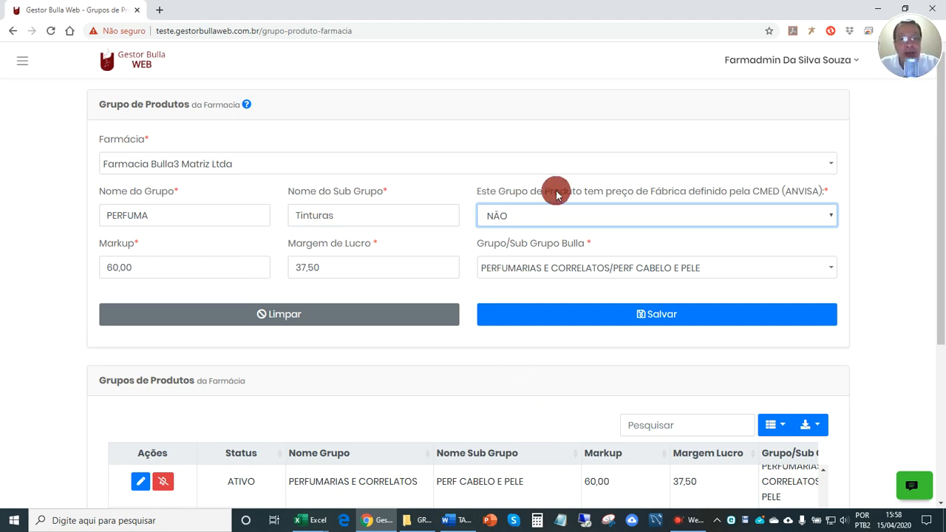
left_click_drag(535, 194, 821, 194)
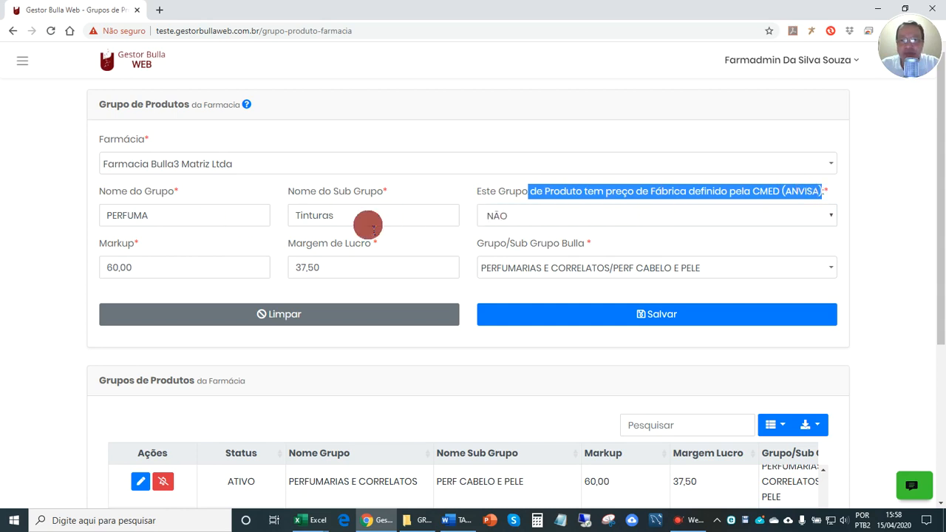
left_click(497, 221)
left_click(499, 231)
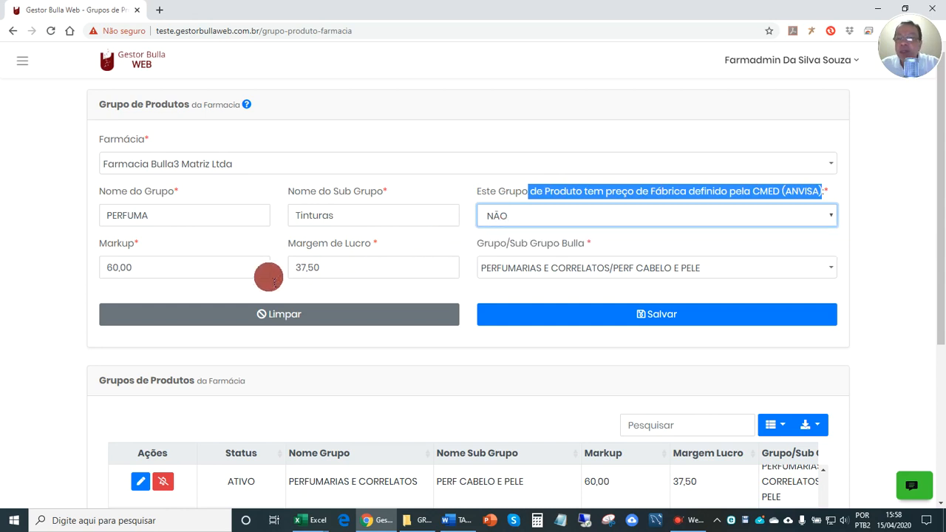
Set the markup of the PERFUMA group to 28,00 and let the profit margin recalculate
double_click(268, 266)
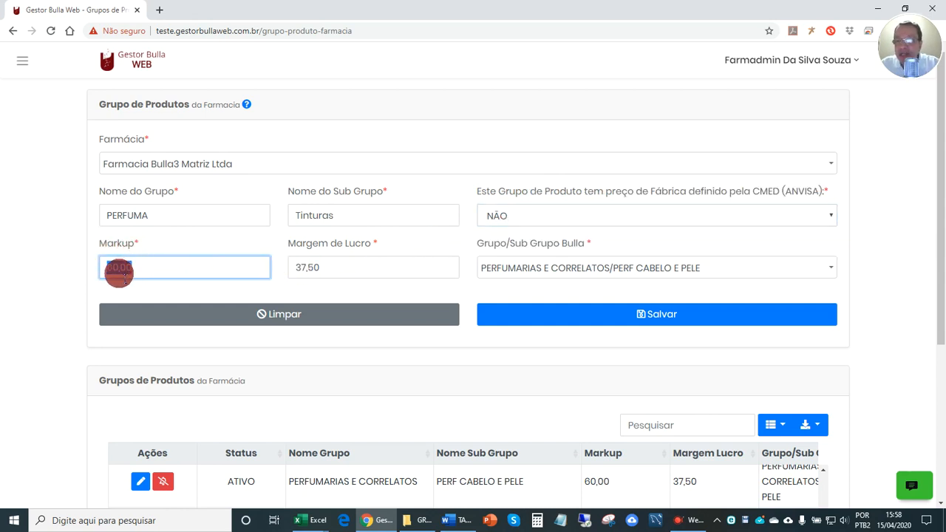
left_click_drag(118, 272, 159, 275)
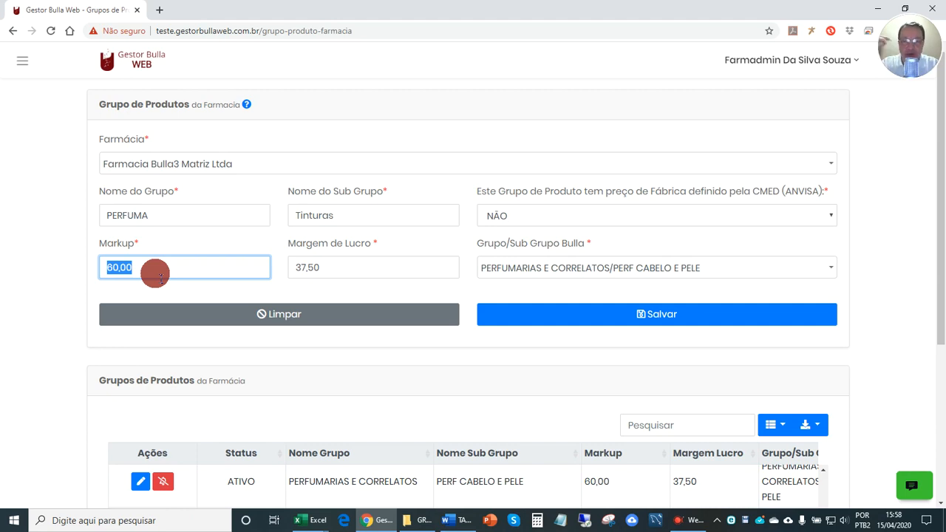
type("30")
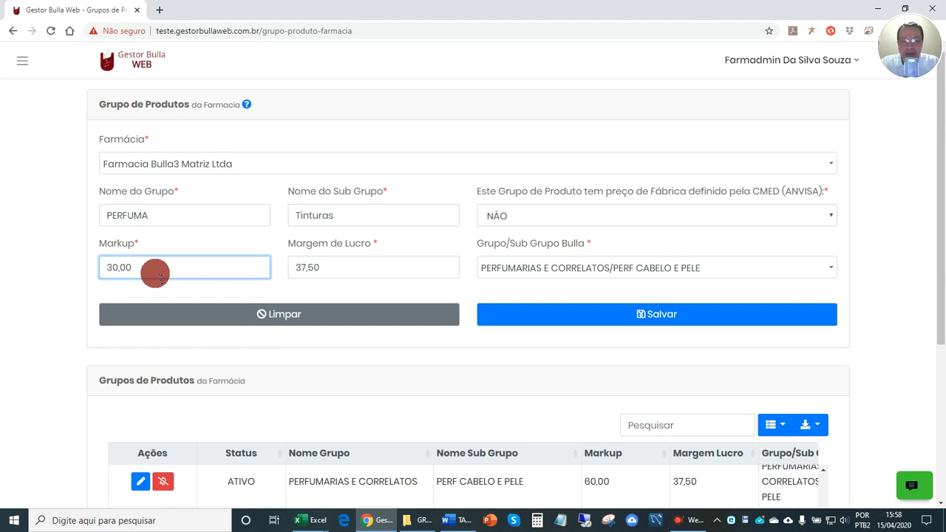
key("BackSpace")
key("BackSpace")
key("BackSpace")
key("BackSpace")
key("BackSpace")
type("28")
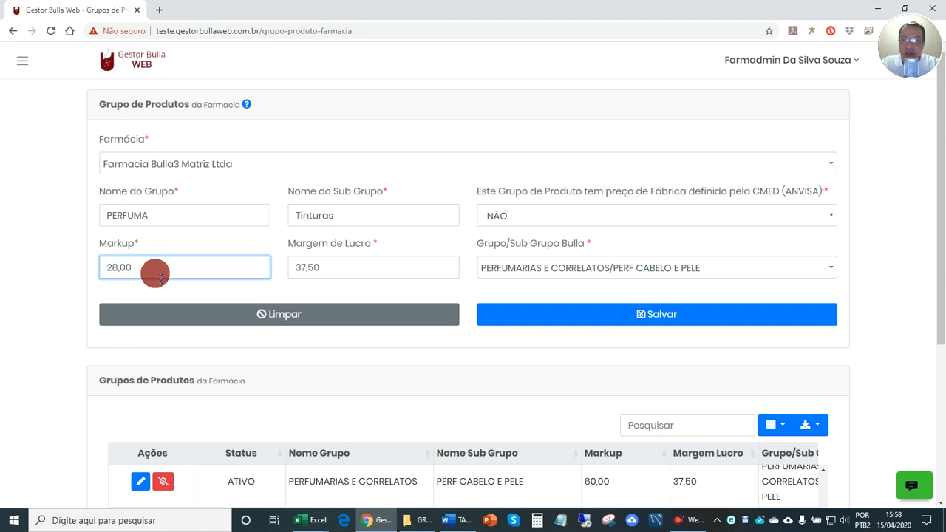
key("Tab")
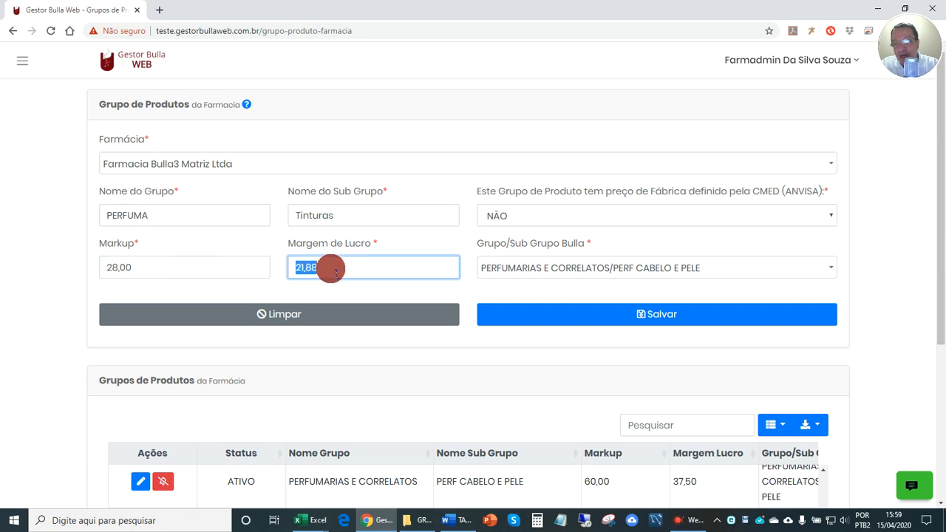
key("Tab")
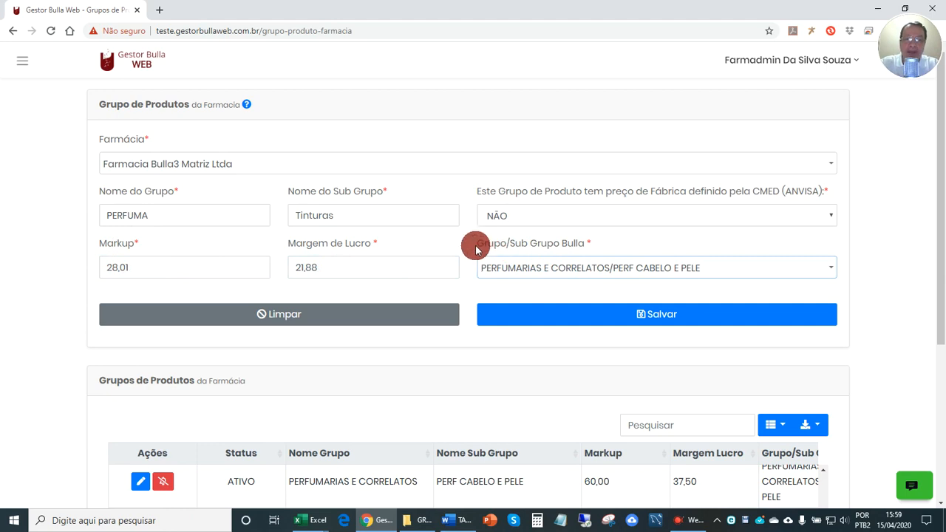
Link the PERFUMA group to the Bulla subgroup PERFUMARIAS E CORRELATOS/CORRELATOS USO CONTINUO ALIMENTOS ESPECIAIS
left_click_drag(476, 244, 566, 245)
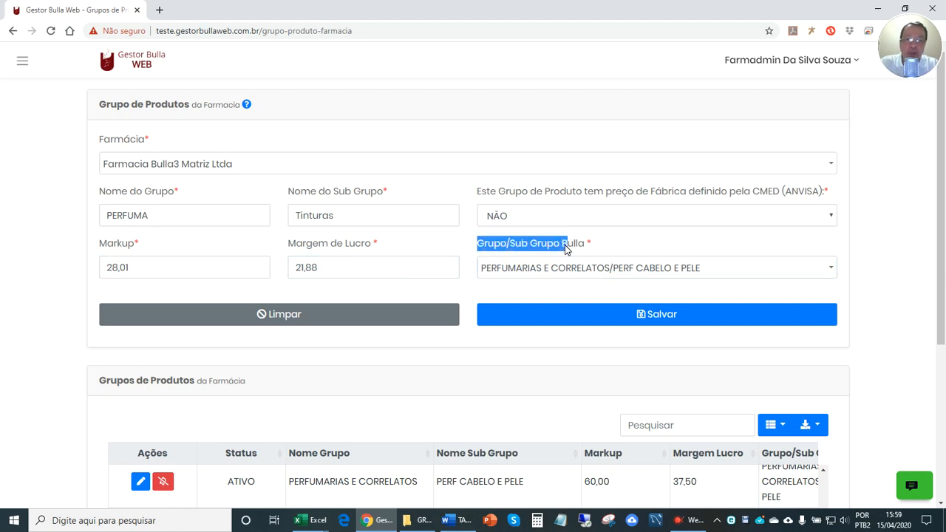
left_click(526, 244)
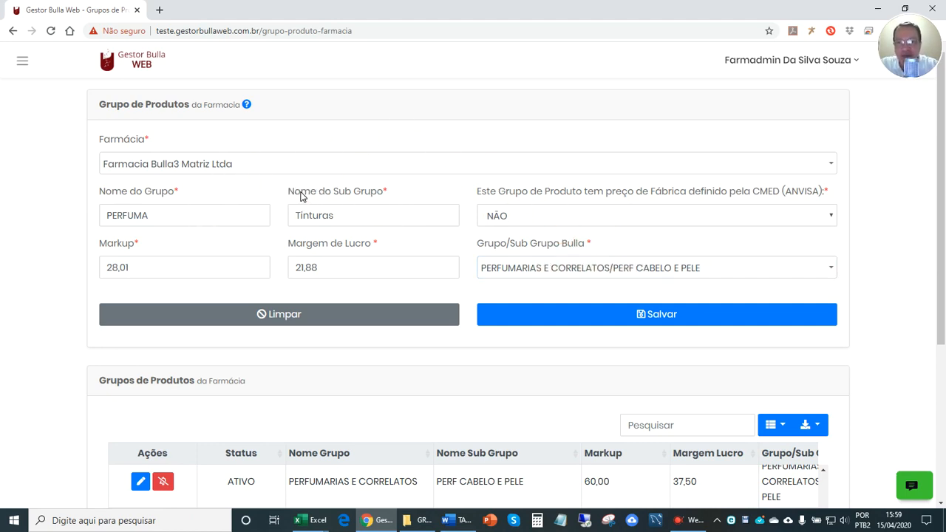
left_click_drag(294, 194, 377, 193)
left_click_drag(175, 191, 162, 192)
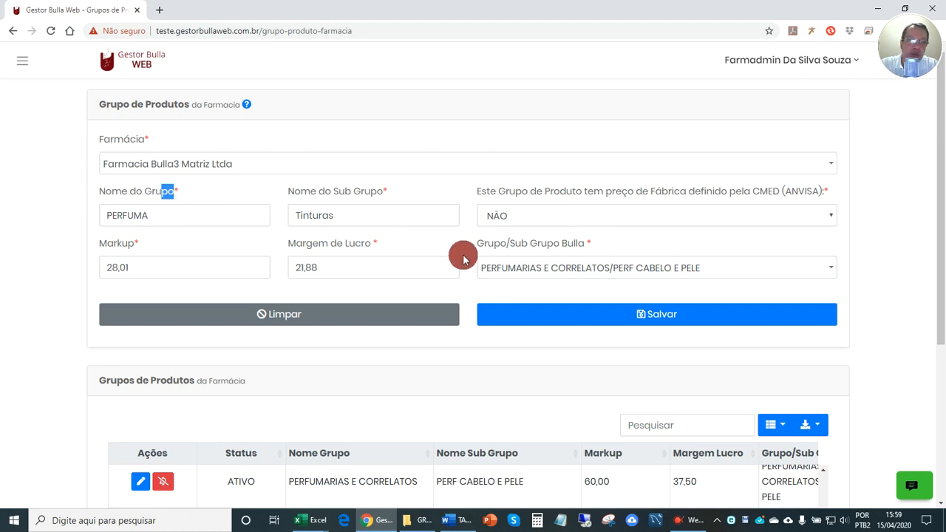
left_click(804, 273)
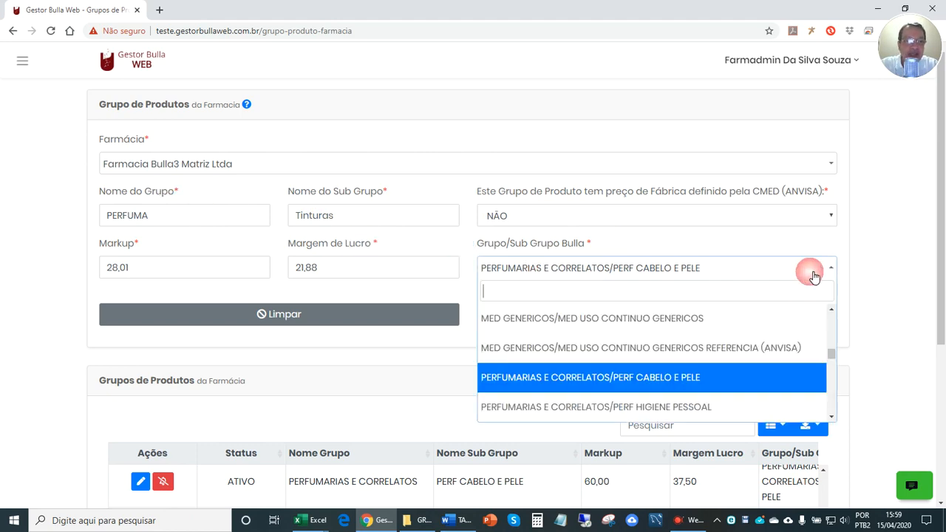
left_click_drag(830, 355, 831, 375)
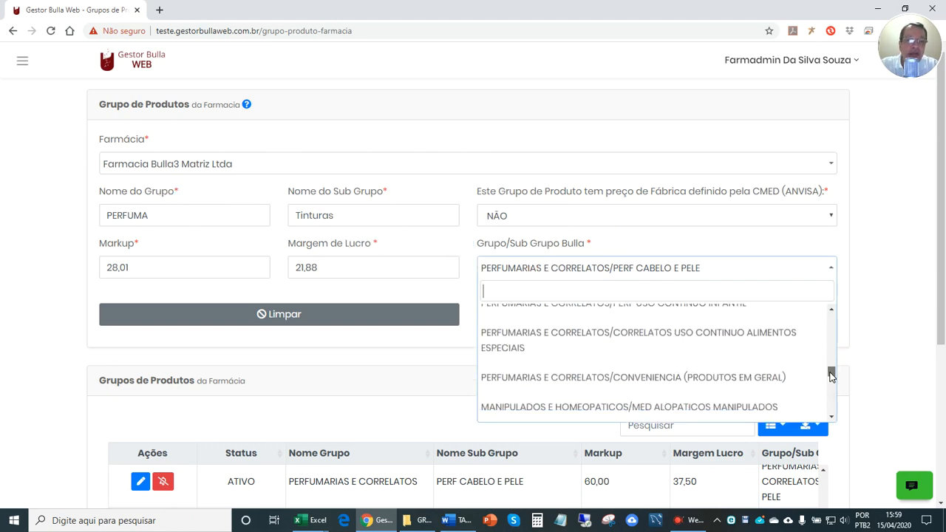
left_click(750, 338)
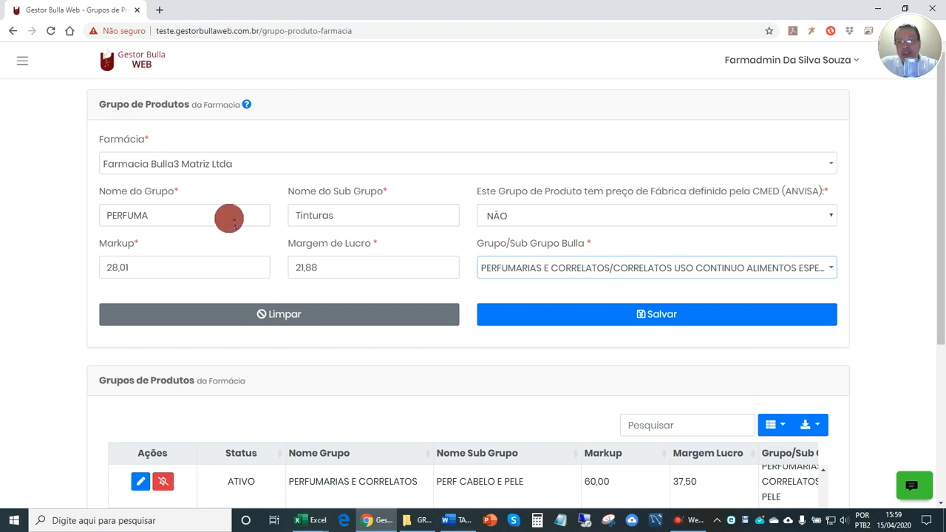
Link the PERFUMA group to the Bulla subgroup PERFUMARIAS E CORRELATOS/PERF USO CONTINUO CABELO E PELE
left_click(828, 267)
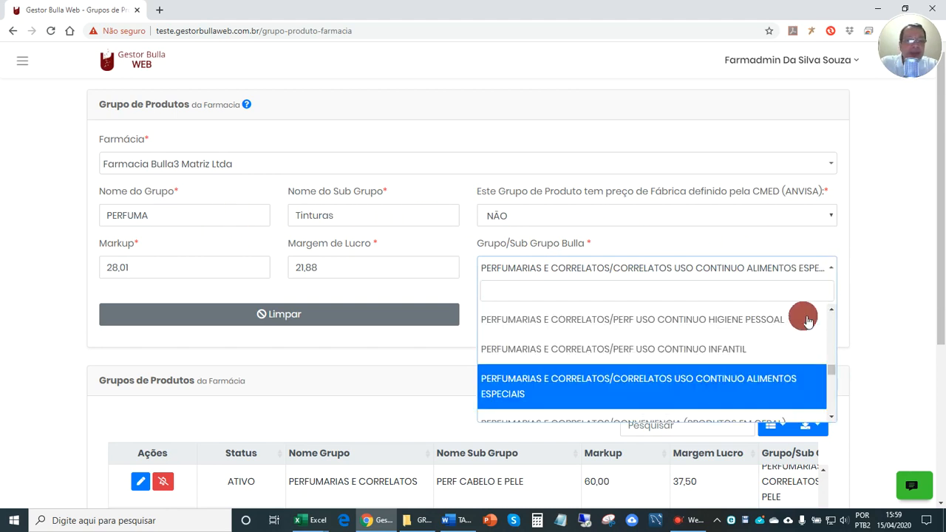
scroll(808, 319, "up", 4)
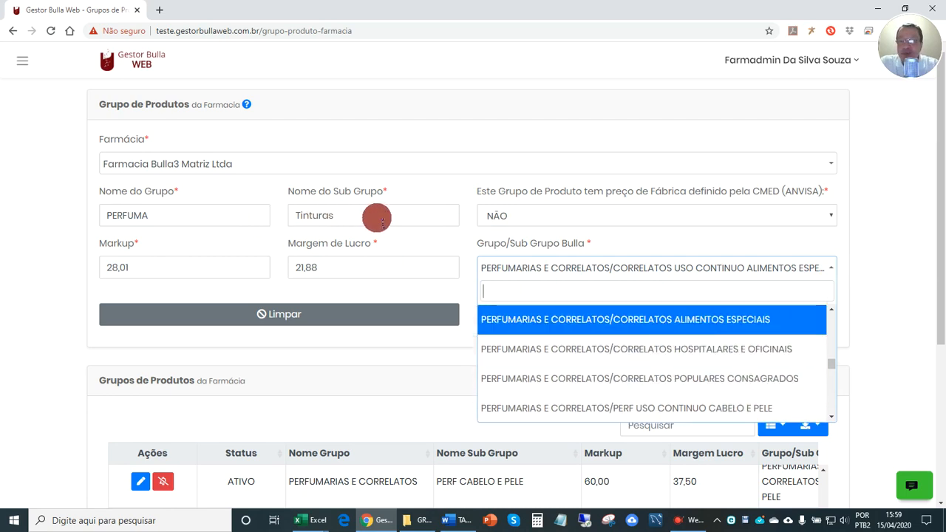
scroll(691, 353, "up", 1)
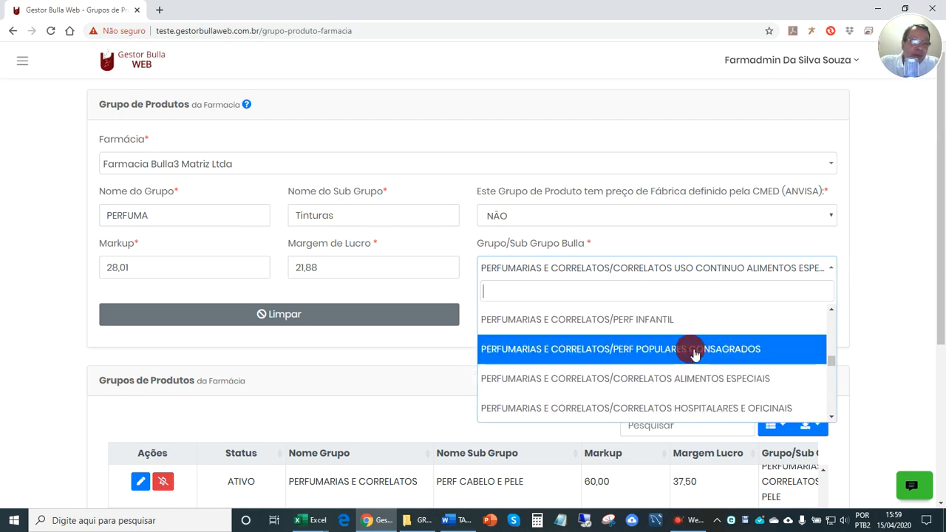
scroll(695, 355, "up", 2)
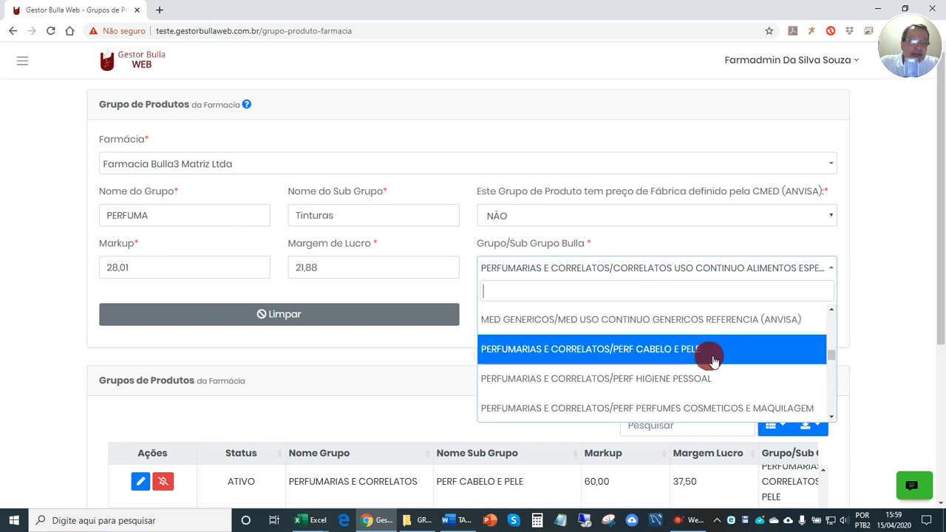
scroll(713, 353, "up", 1)
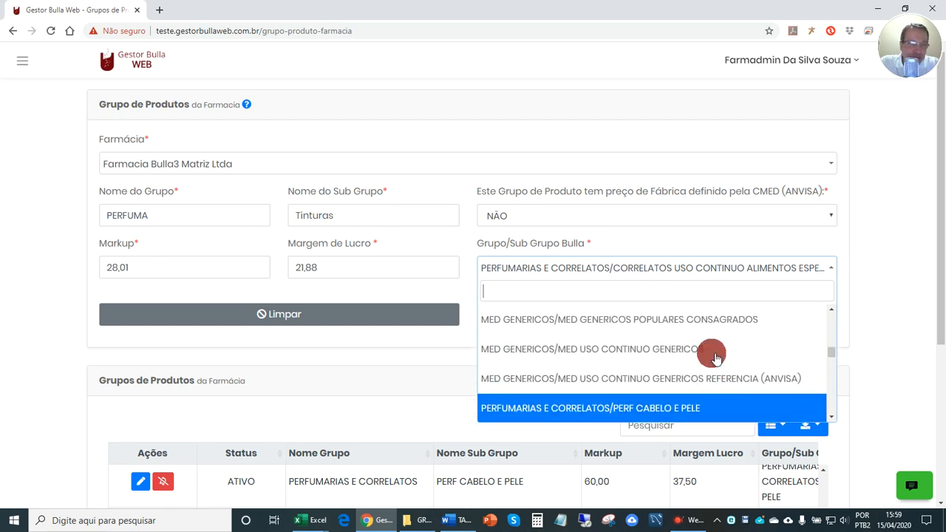
scroll(722, 354, "up", 1)
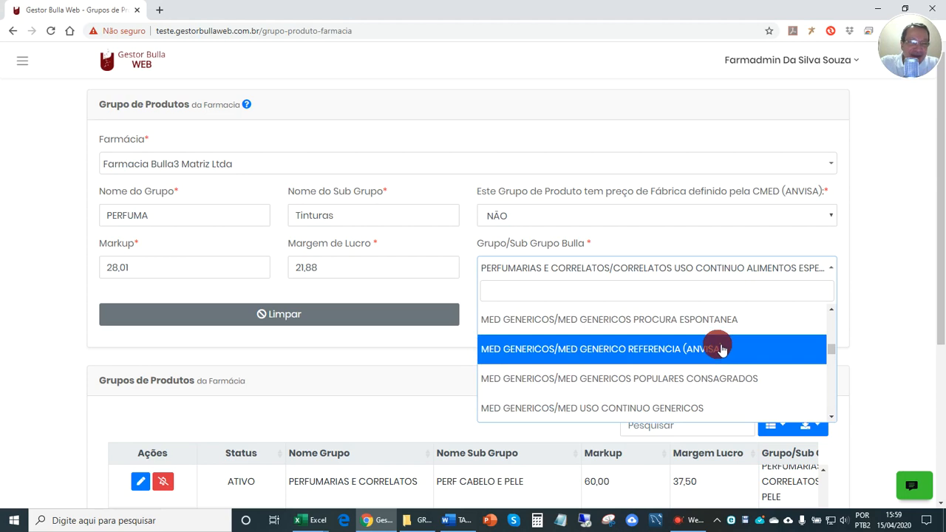
scroll(709, 352, "down", 3)
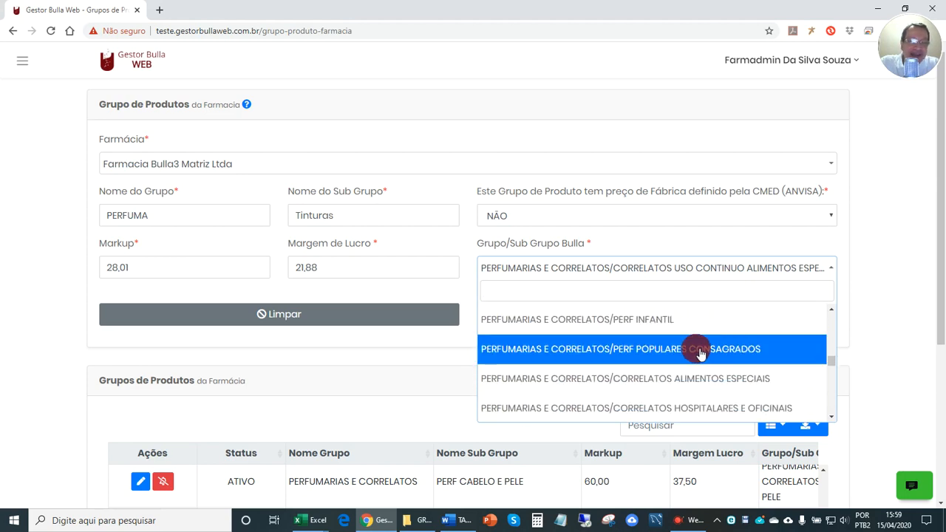
scroll(710, 353, "down", 2)
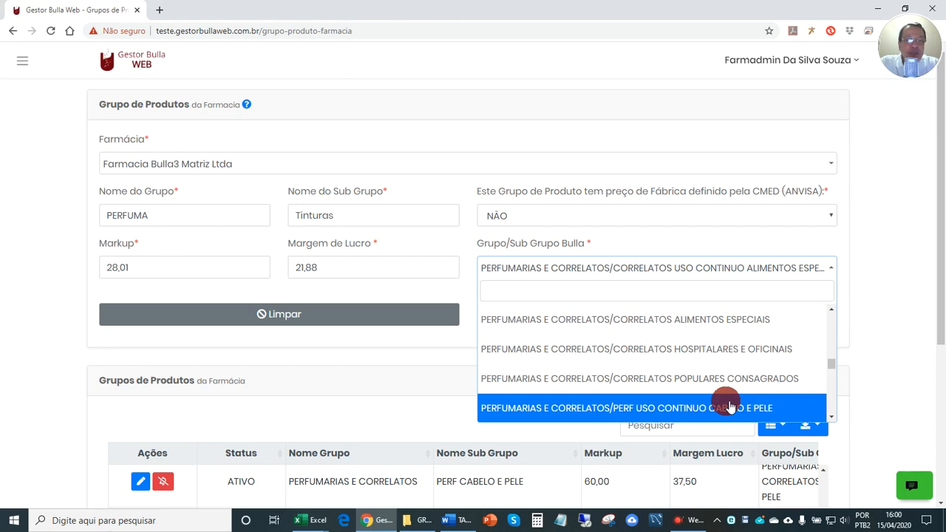
scroll(617, 387, "down", 2)
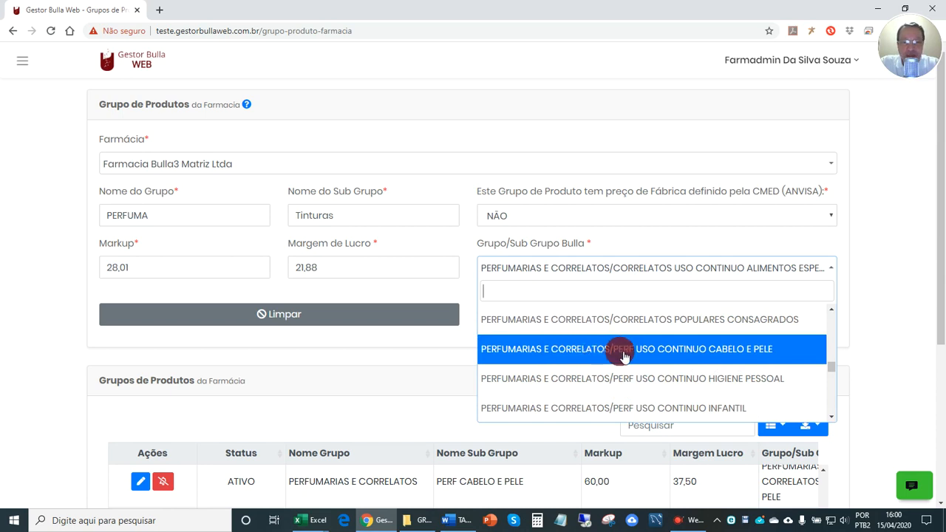
left_click(691, 350)
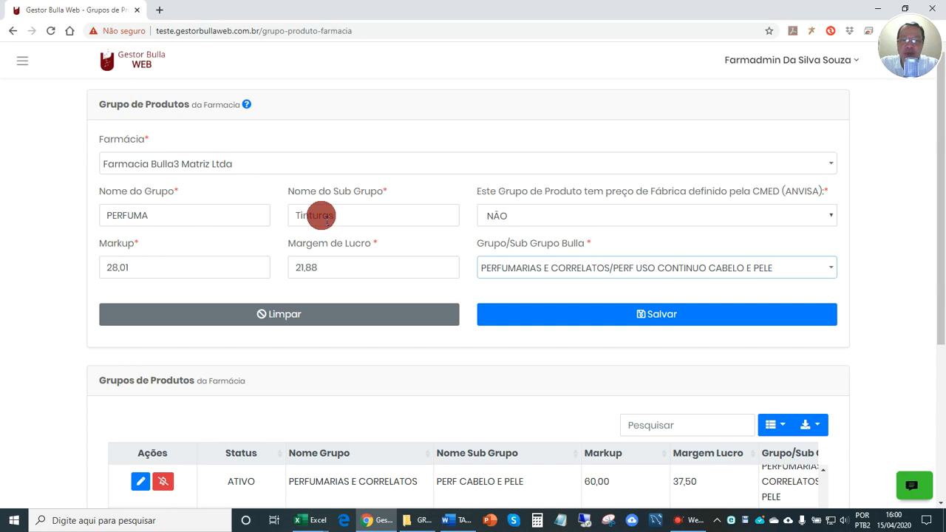
left_click(811, 273)
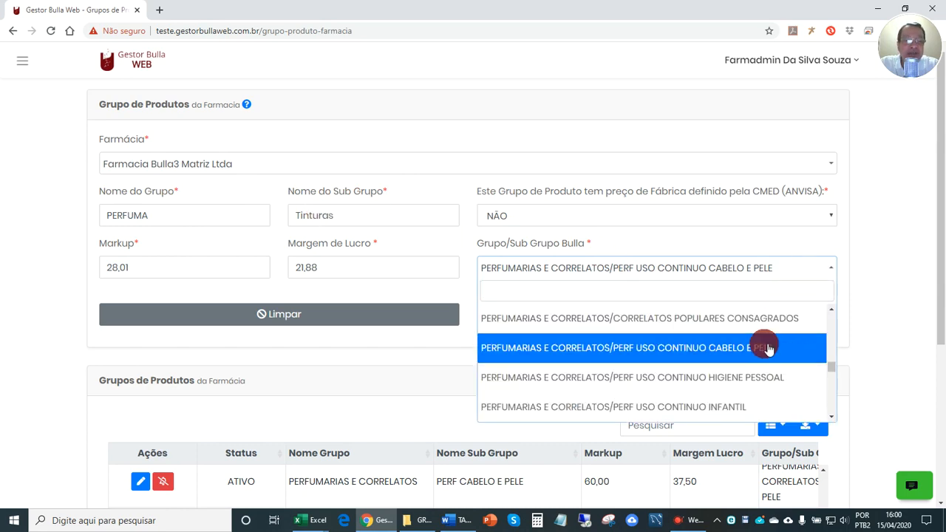
left_click(702, 349)
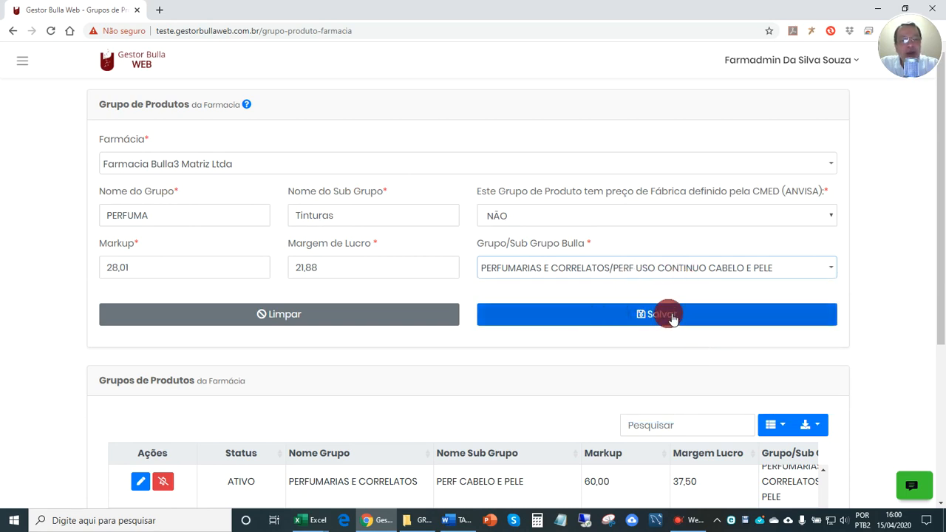
Save the edited PERFUMA product group and go to the list of the pharmacy's product groups
left_click(671, 316)
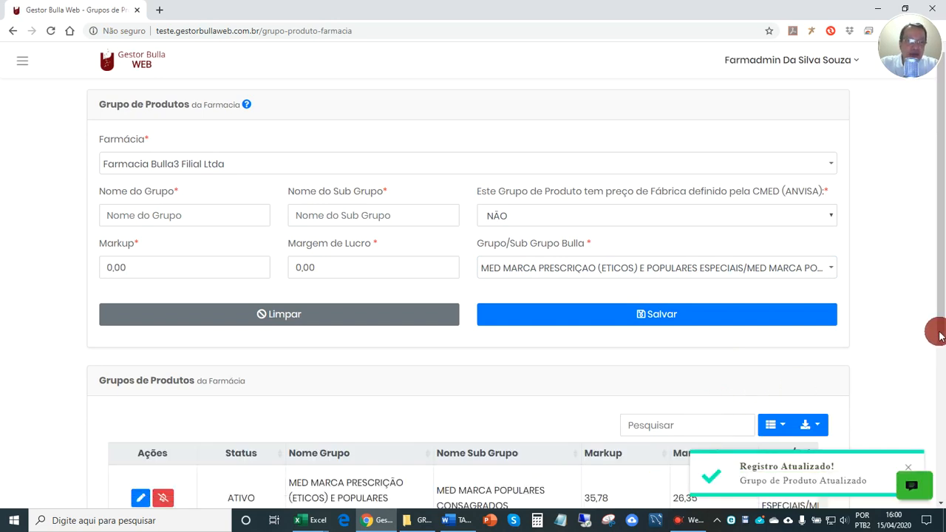
scroll(942, 349, "down", 1)
scroll(942, 349, "down", 2)
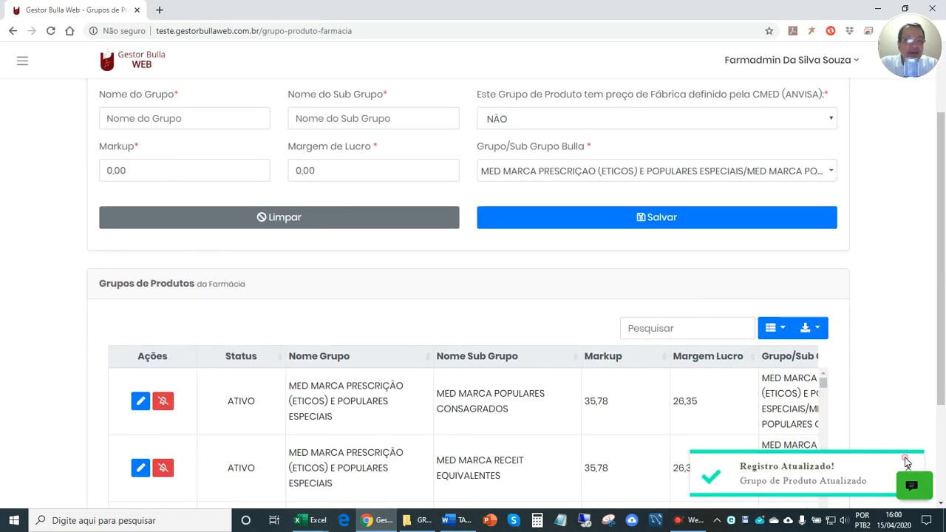
Deactivate the subgroup CORRELATOS USO CONTINUO ALIMENTOS ESPECIAIS of the group PERFUMARIAS E CORRELATOS and confirm the status change
left_click(316, 220)
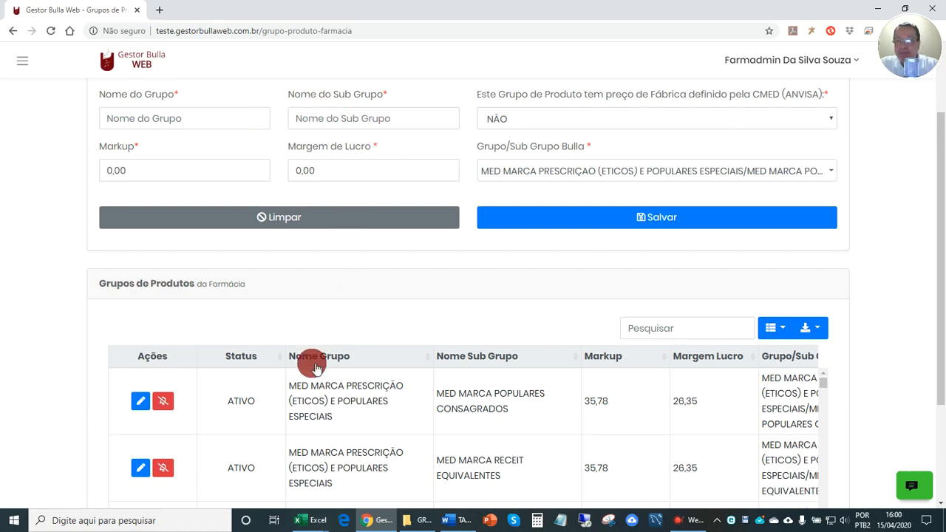
scroll(259, 417, "down", 1)
scroll(258, 419, "down", 1)
scroll(247, 454, "up", 2)
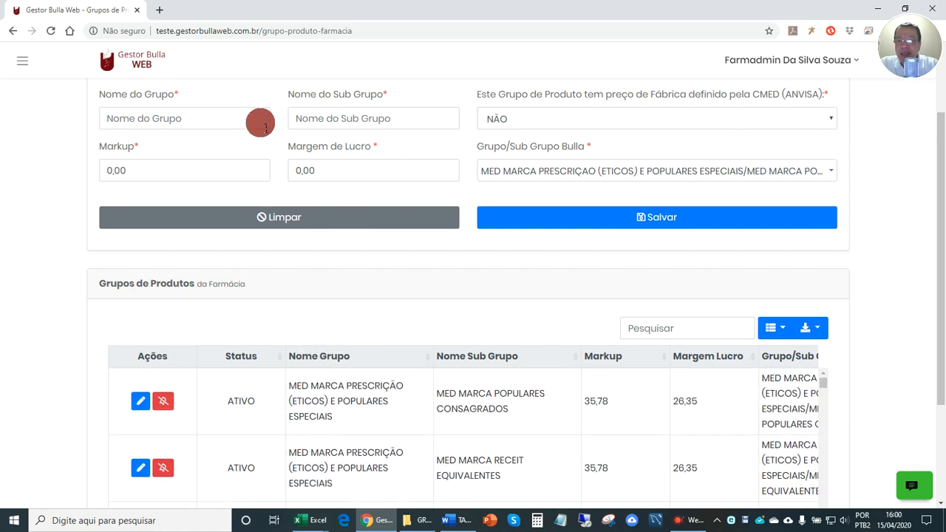
scroll(824, 318, "down", 2)
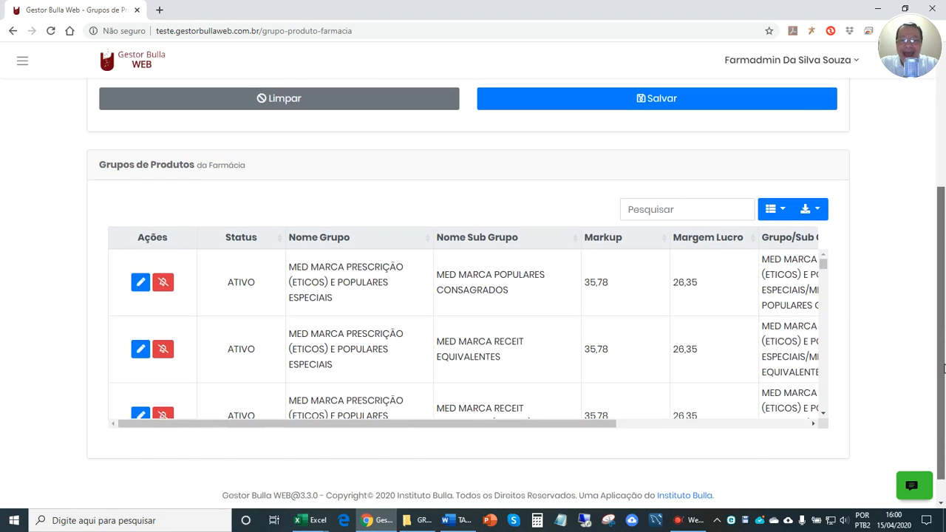
left_click_drag(826, 279, 830, 342)
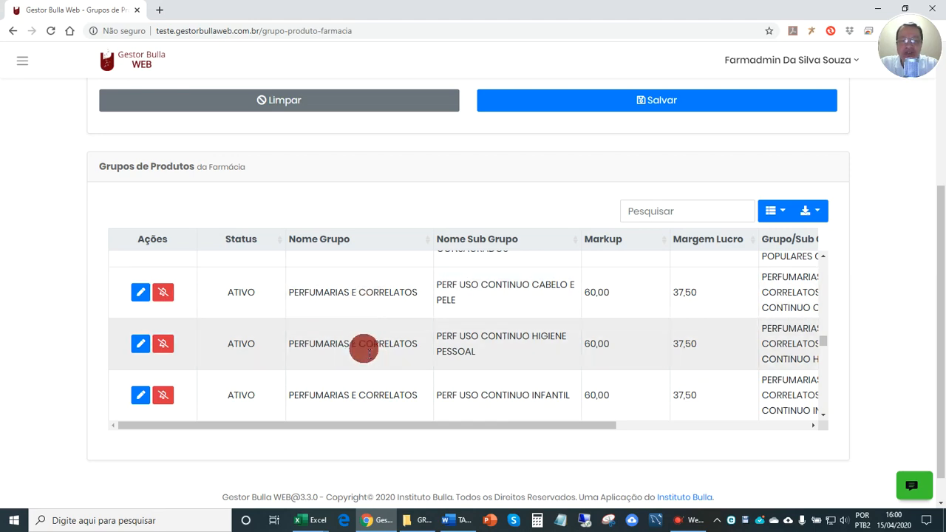
scroll(366, 348, "down", 1)
scroll(366, 347, "down", 1)
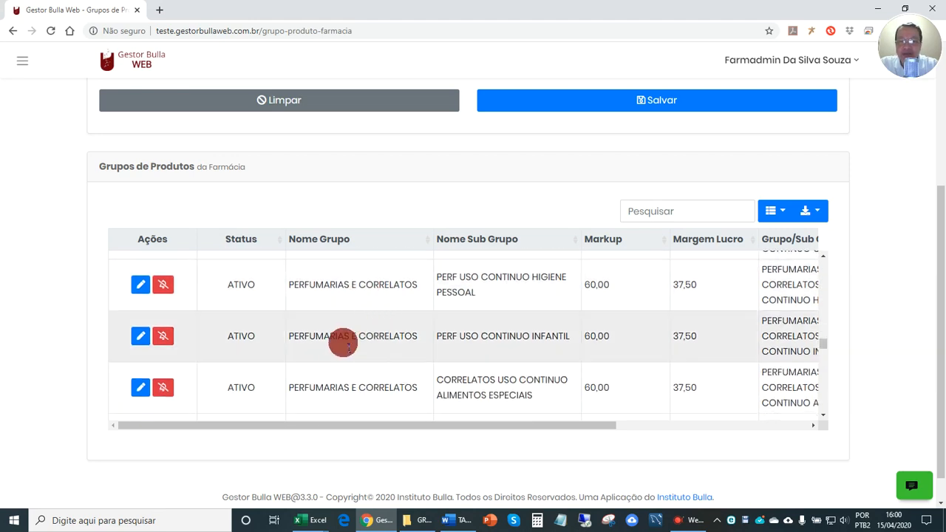
scroll(334, 348, "down", 1)
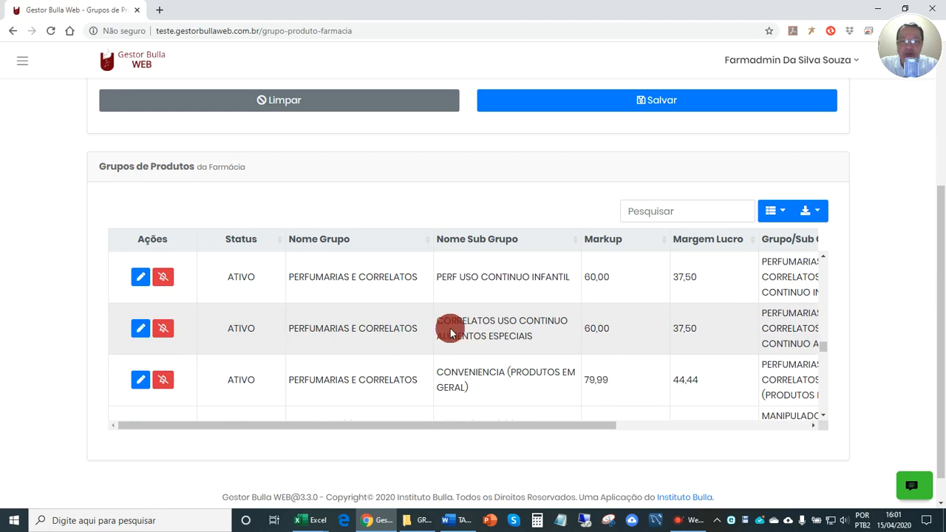
left_click_drag(445, 323, 542, 323)
left_click_drag(459, 339, 528, 339)
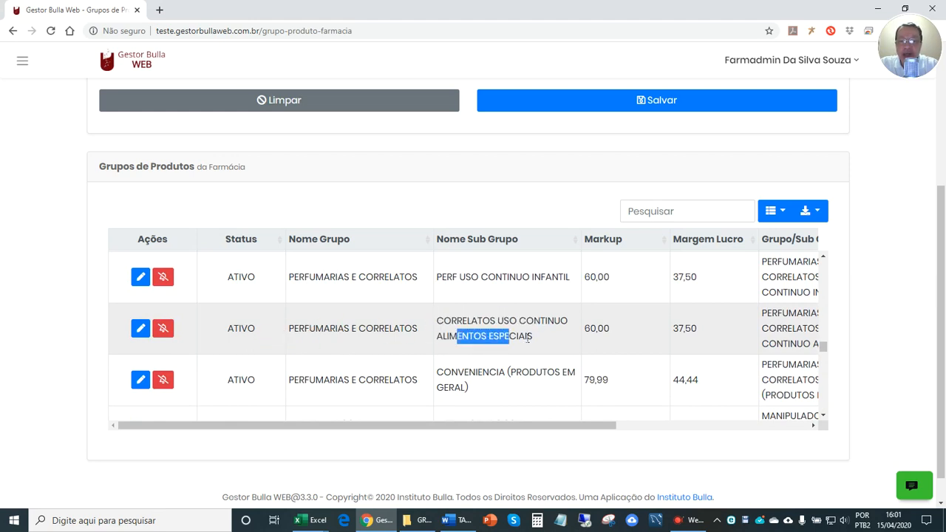
left_click_drag(323, 331, 373, 328)
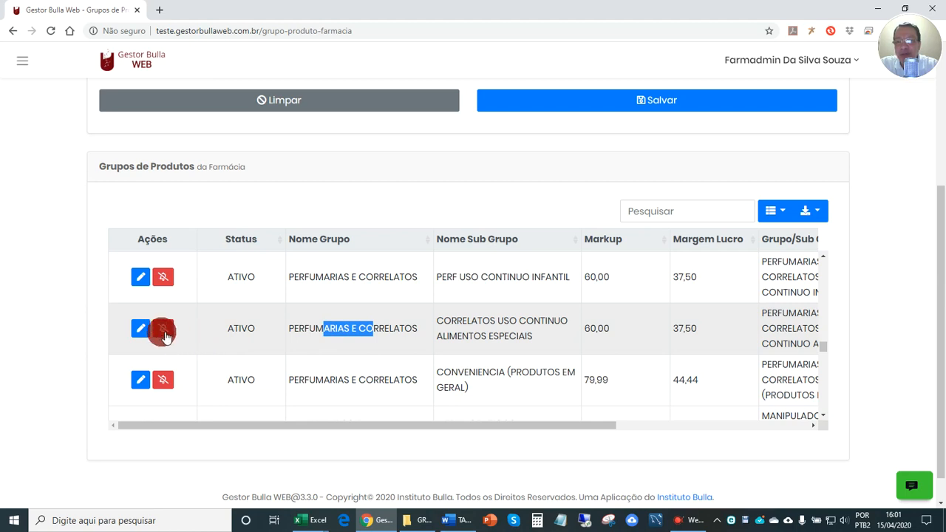
left_click(163, 331)
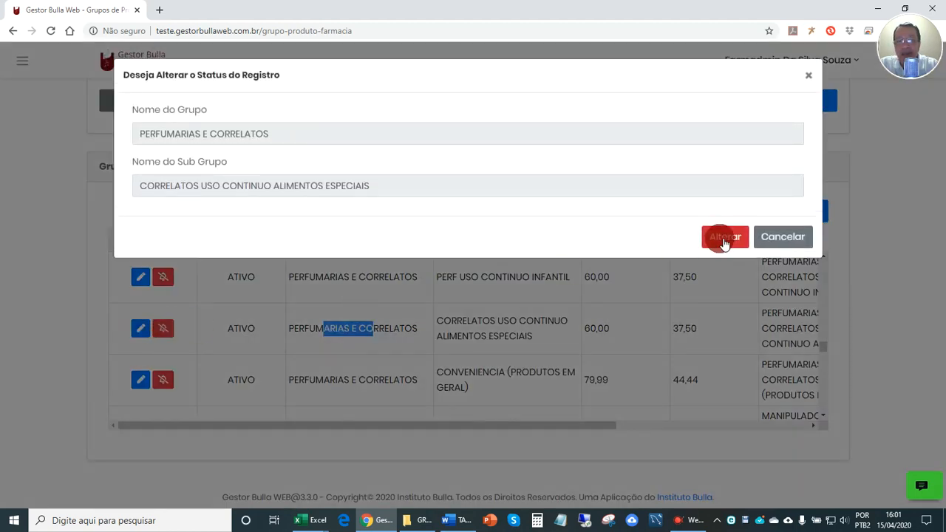
left_click(721, 238)
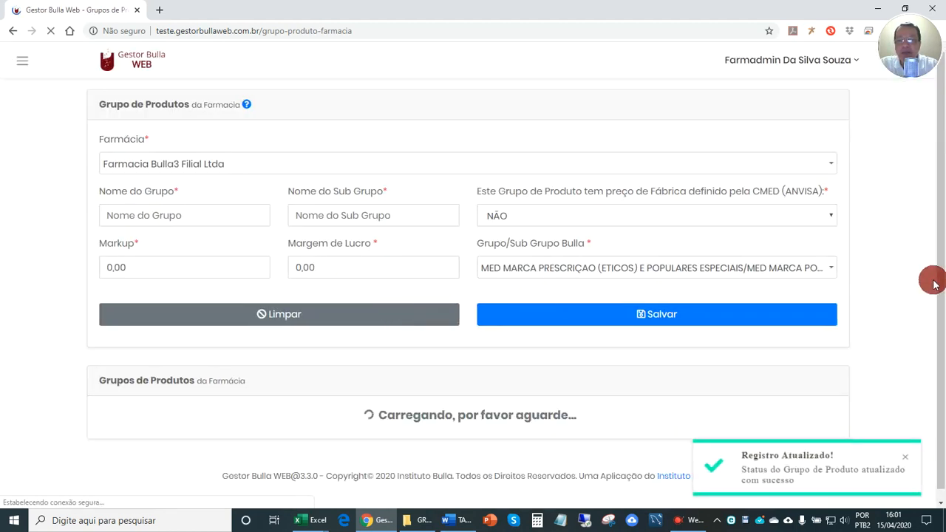
Switch the pharmacy to Farmacia Bulla3 Matriz Ltda and go to its list of product groups
left_click(709, 163)
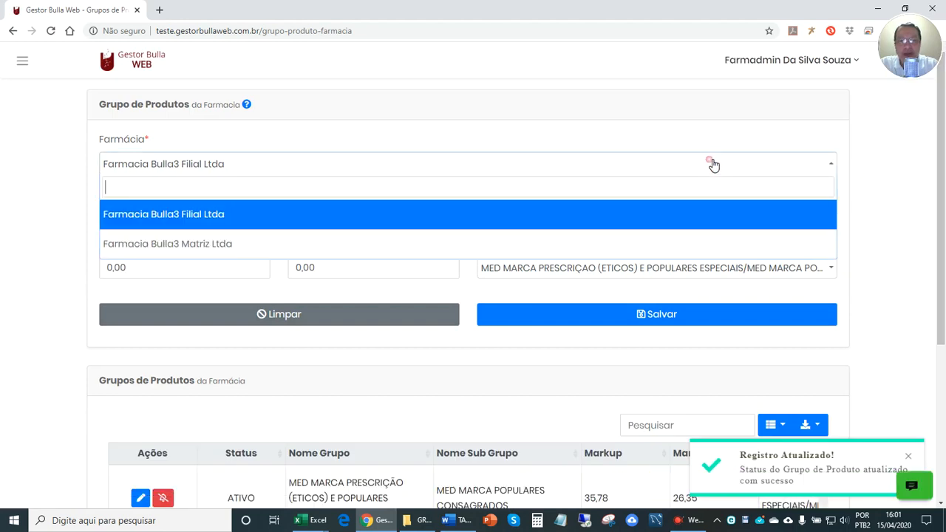
left_click(582, 238)
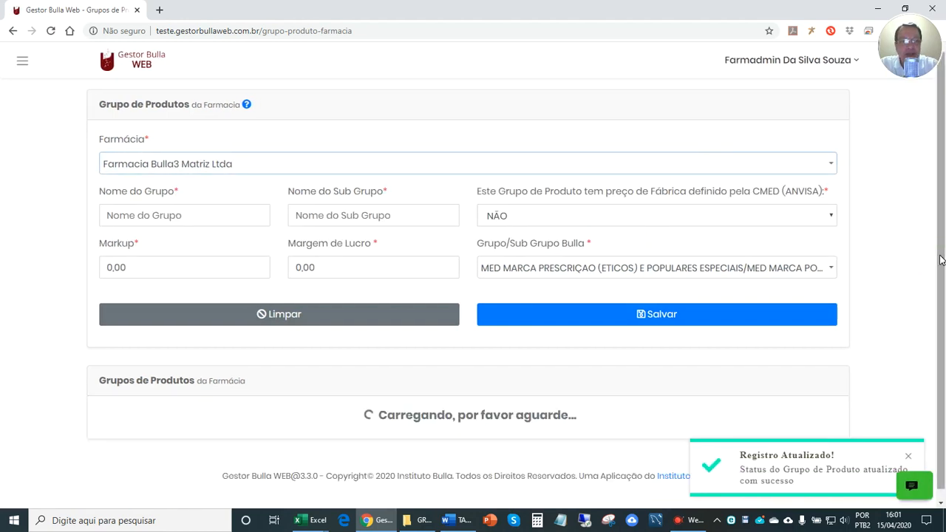
scroll(944, 342, "down", 2)
scroll(492, 344, "down", 3)
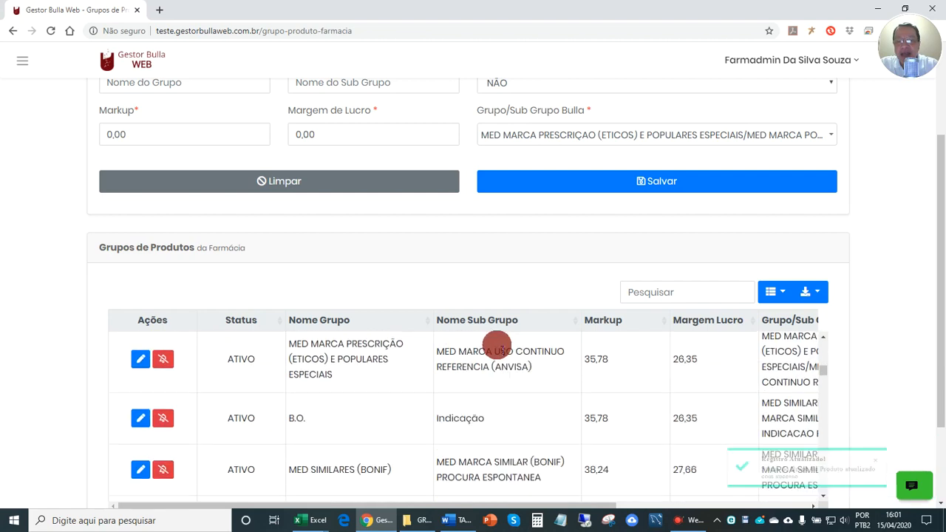
Deactivate the MED GENERICOS subgroup MED USO CONTINUO GENERICOS REFERENCIA (ANVISA) and confirm the status change
left_click_drag(940, 307, 912, 422)
scroll(611, 291, "down", 3)
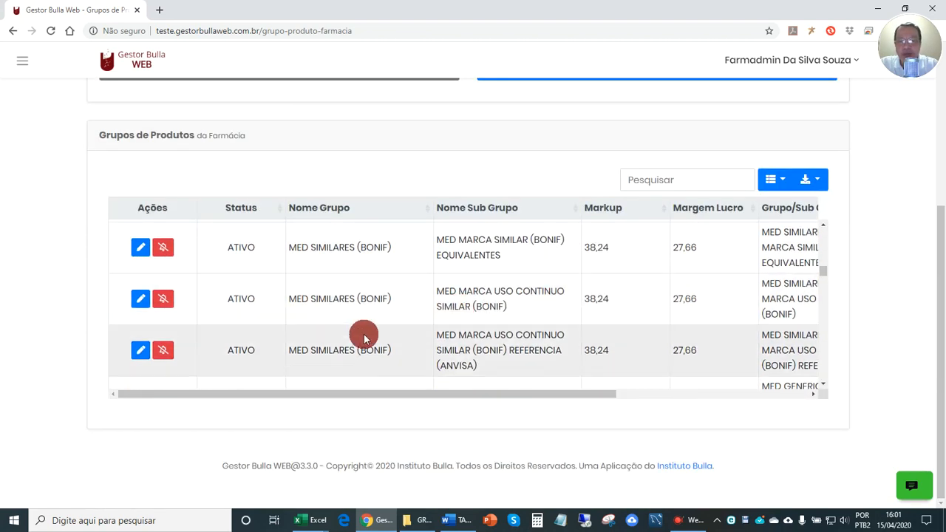
scroll(357, 337, "down", 2)
scroll(356, 337, "down", 2)
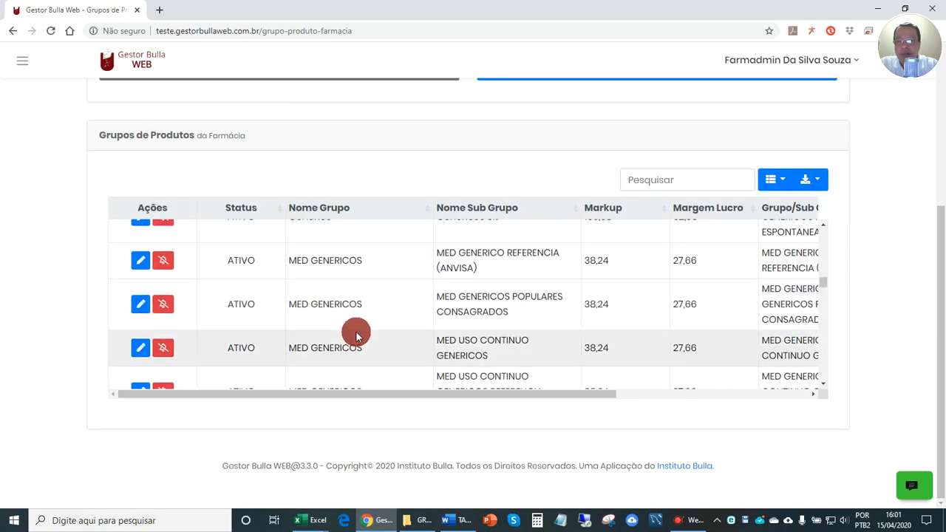
scroll(374, 346, "down", 2)
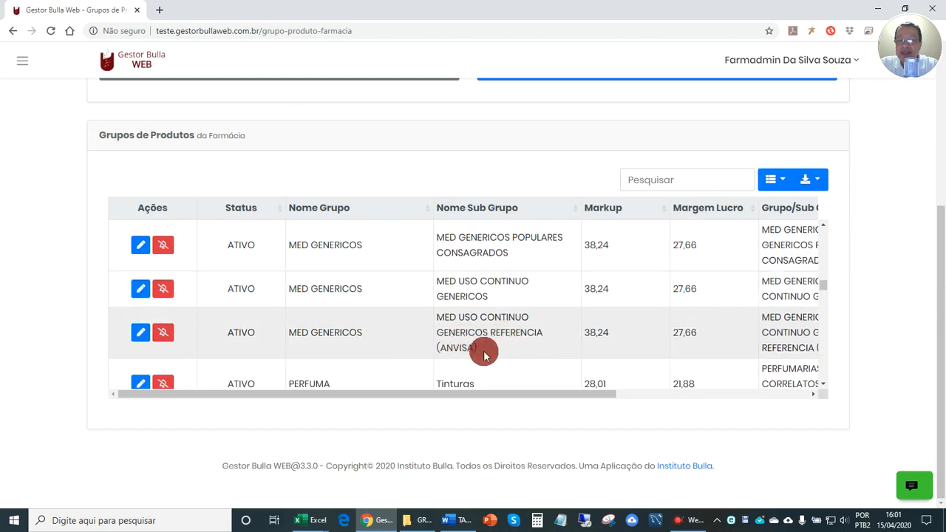
left_click_drag(475, 345, 446, 340)
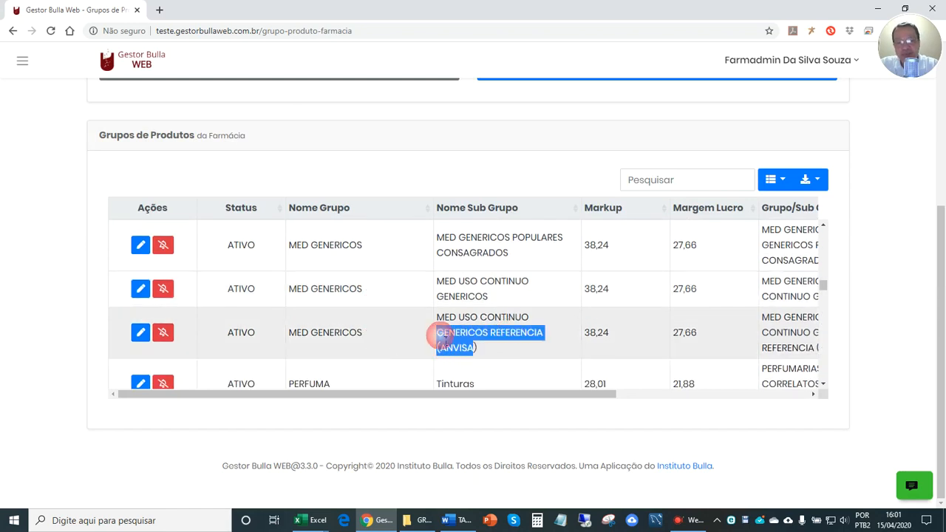
left_click(166, 334)
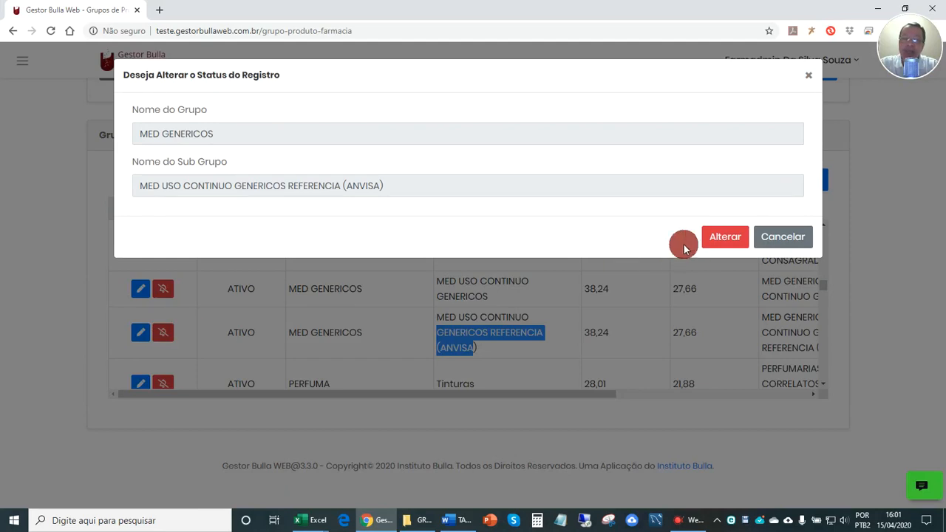
left_click(717, 240)
left_click(716, 242)
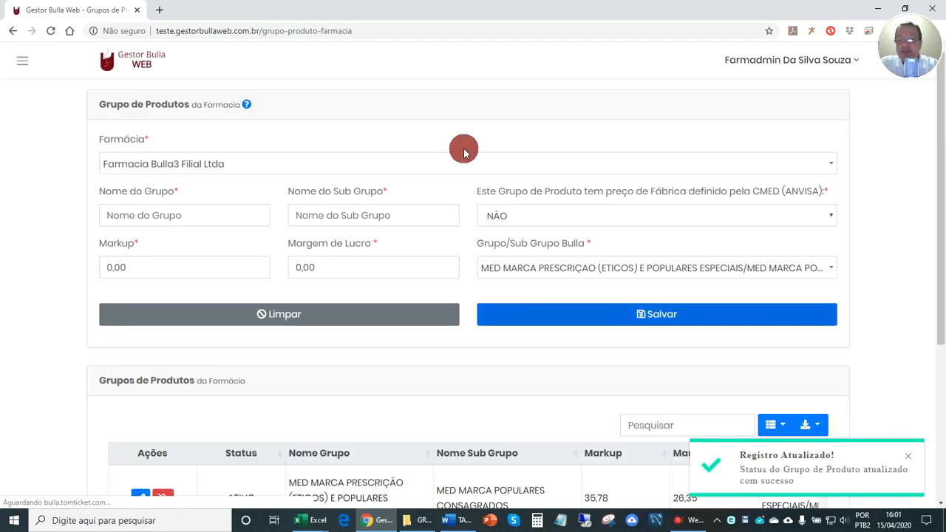
Select Farmacia Bulla3 Matriz Ltda again and sort its product groups by status with the inactive ones first
left_click(443, 167)
left_click(337, 245)
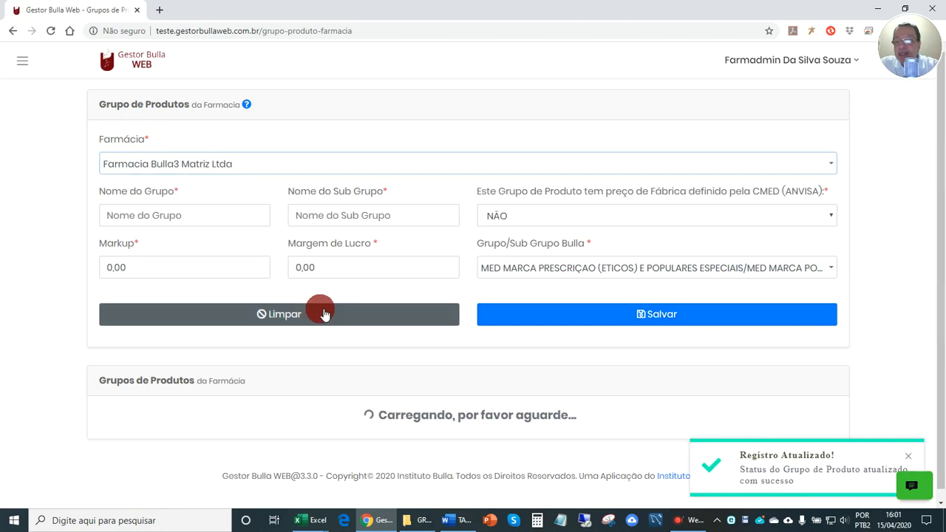
scroll(323, 325, "down", 3)
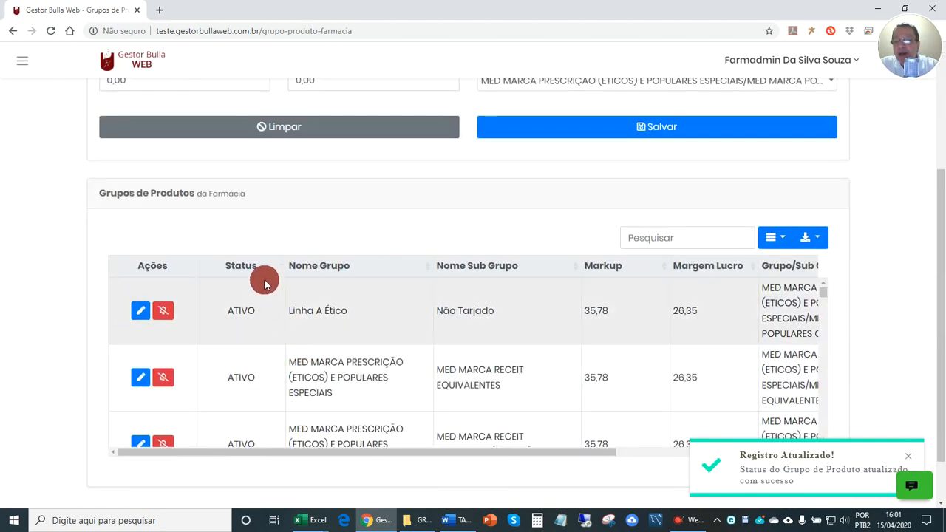
left_click(257, 269)
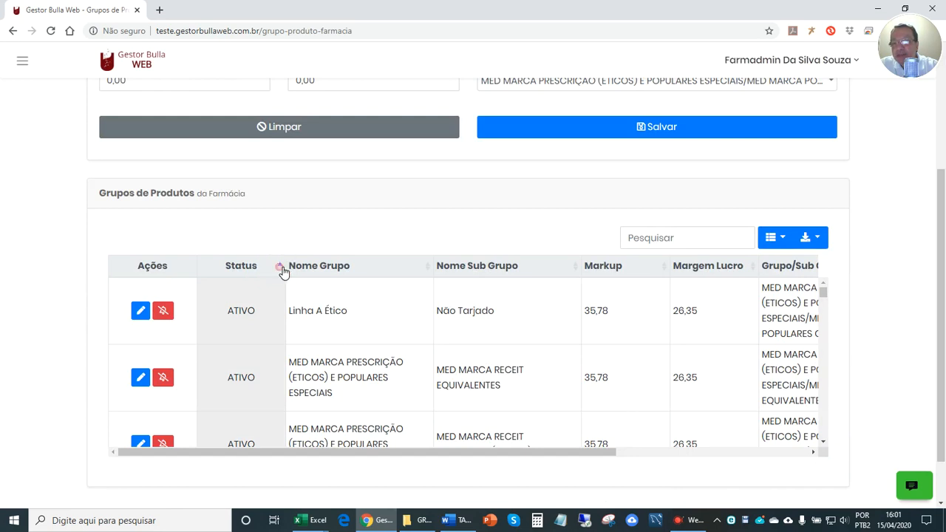
left_click(280, 267)
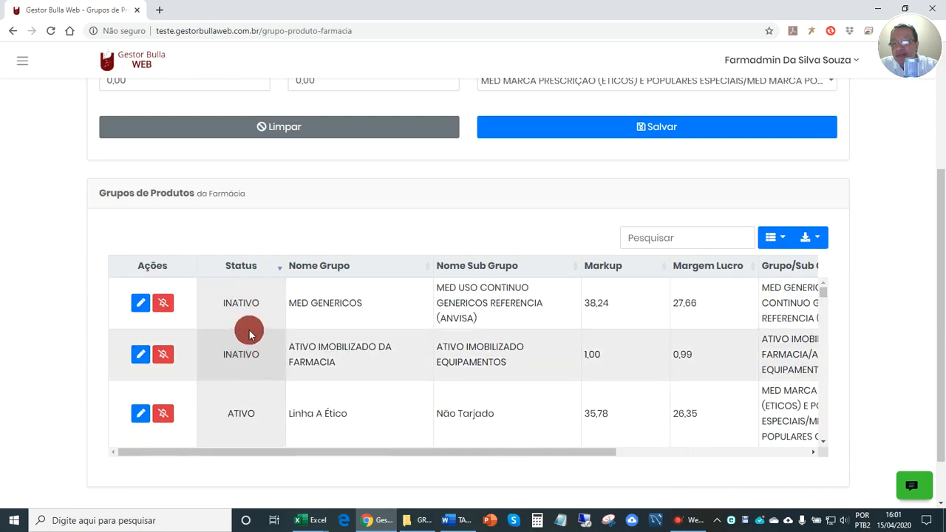
Examine the inactive and active product groups in the status-sorted list and the pharmacy's registration form above it
scroll(248, 325, "down", 2)
scroll(247, 320, "up", 2)
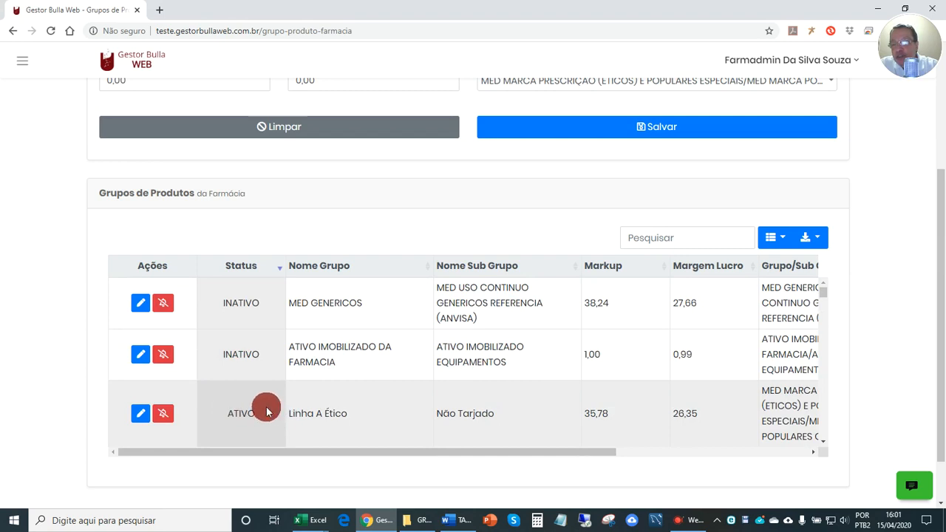
scroll(243, 399, "down", 2)
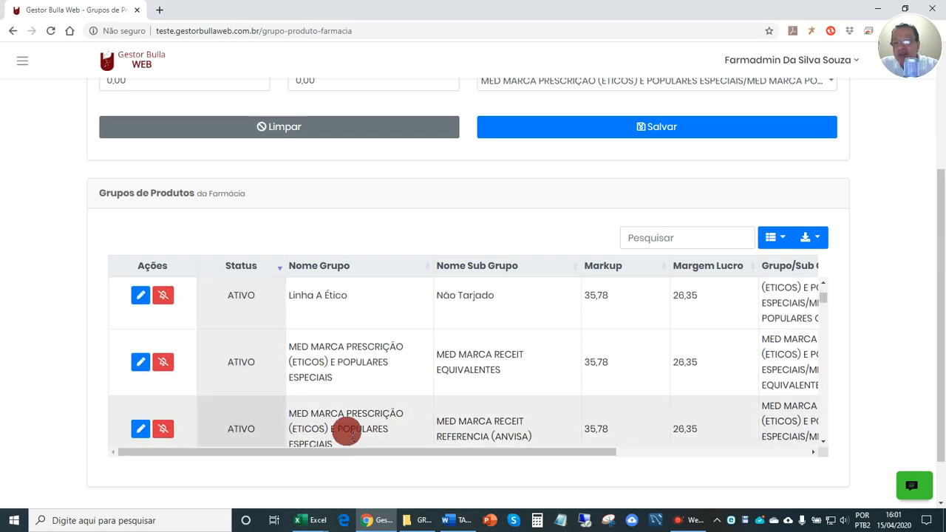
scroll(322, 405, "down", 1)
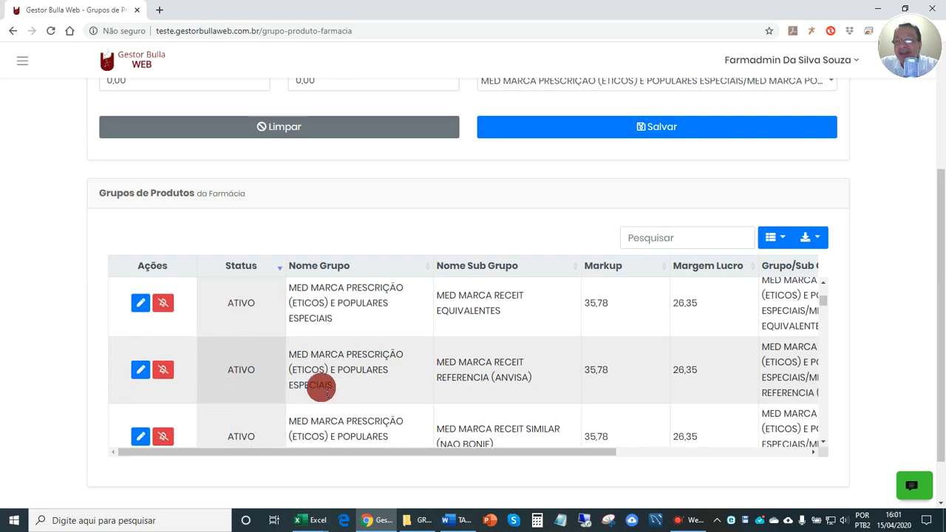
scroll(329, 381, "up", 2)
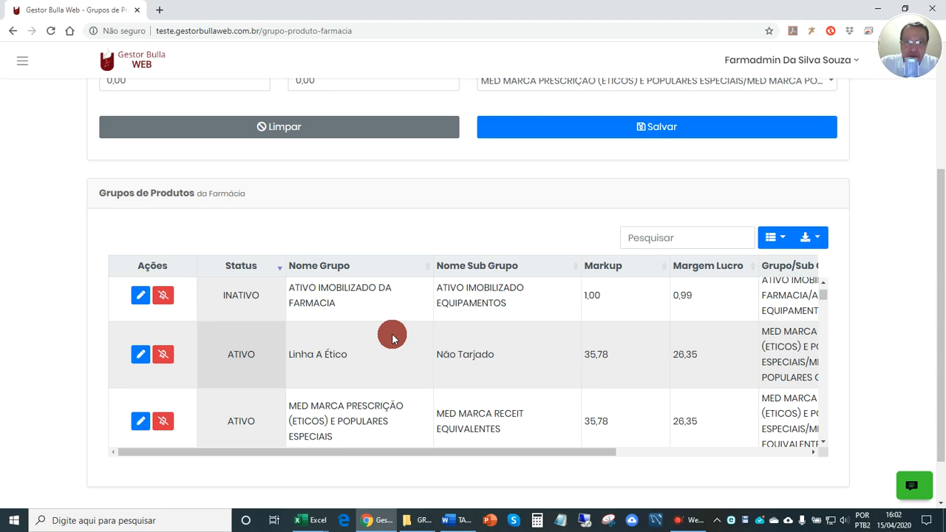
scroll(348, 315, "up", 1)
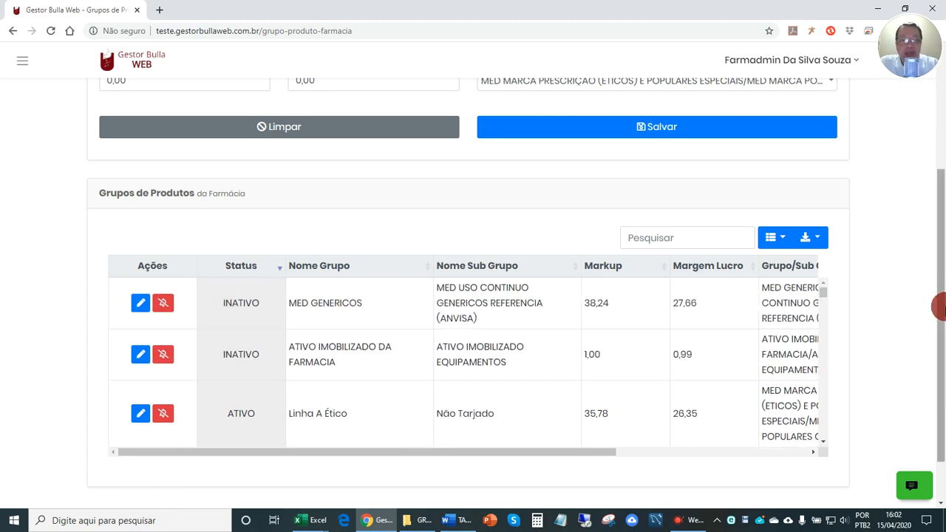
scroll(938, 309, "up", 2)
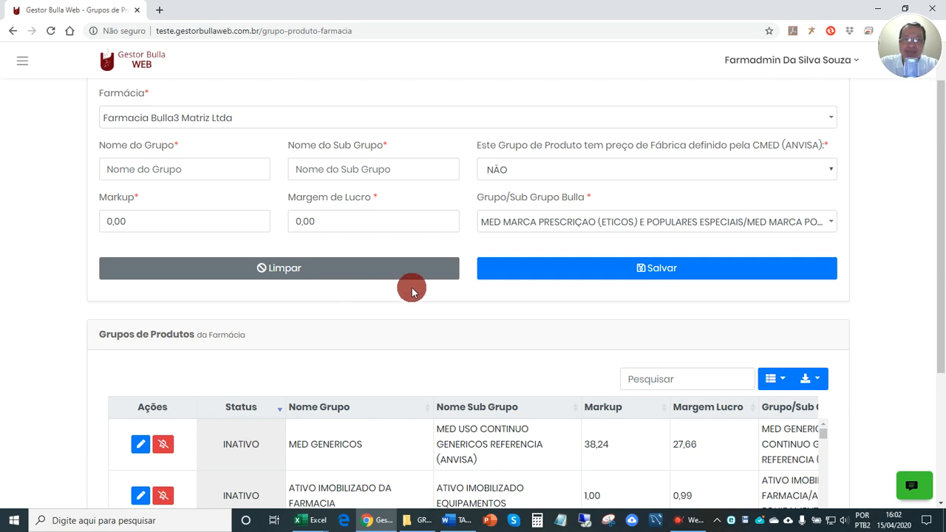
scroll(382, 337, "up", 1)
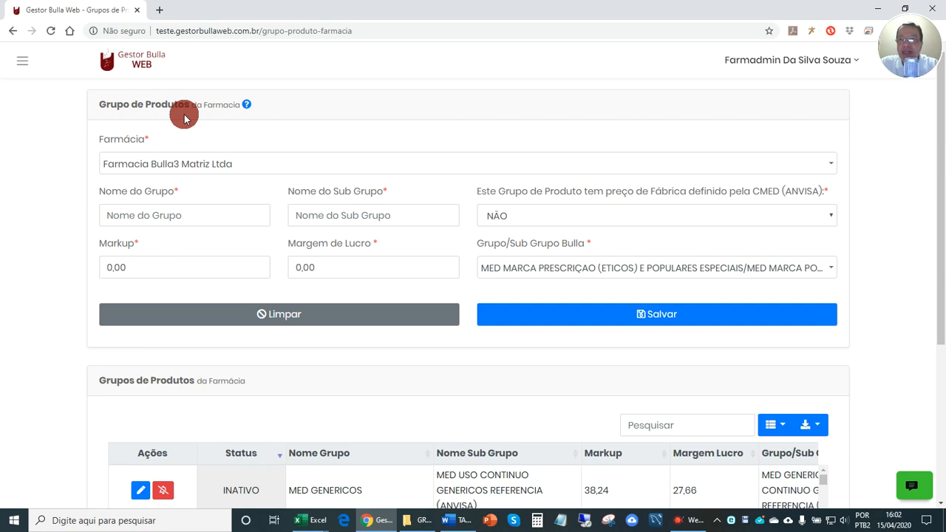
left_click_drag(111, 106, 158, 108)
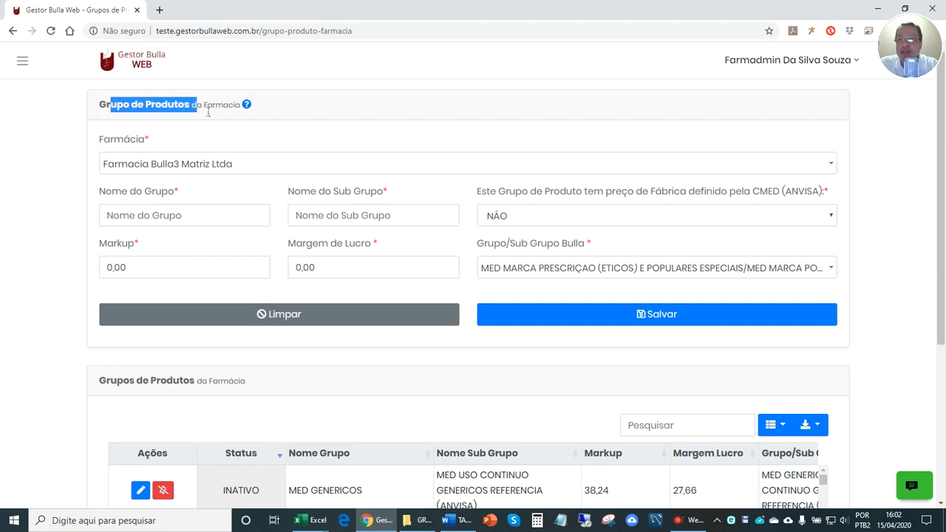
left_click(233, 110)
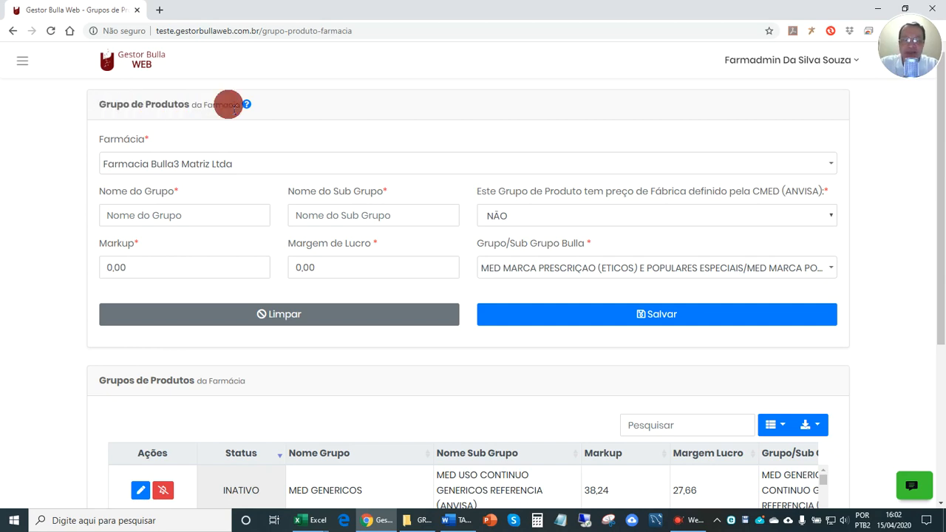